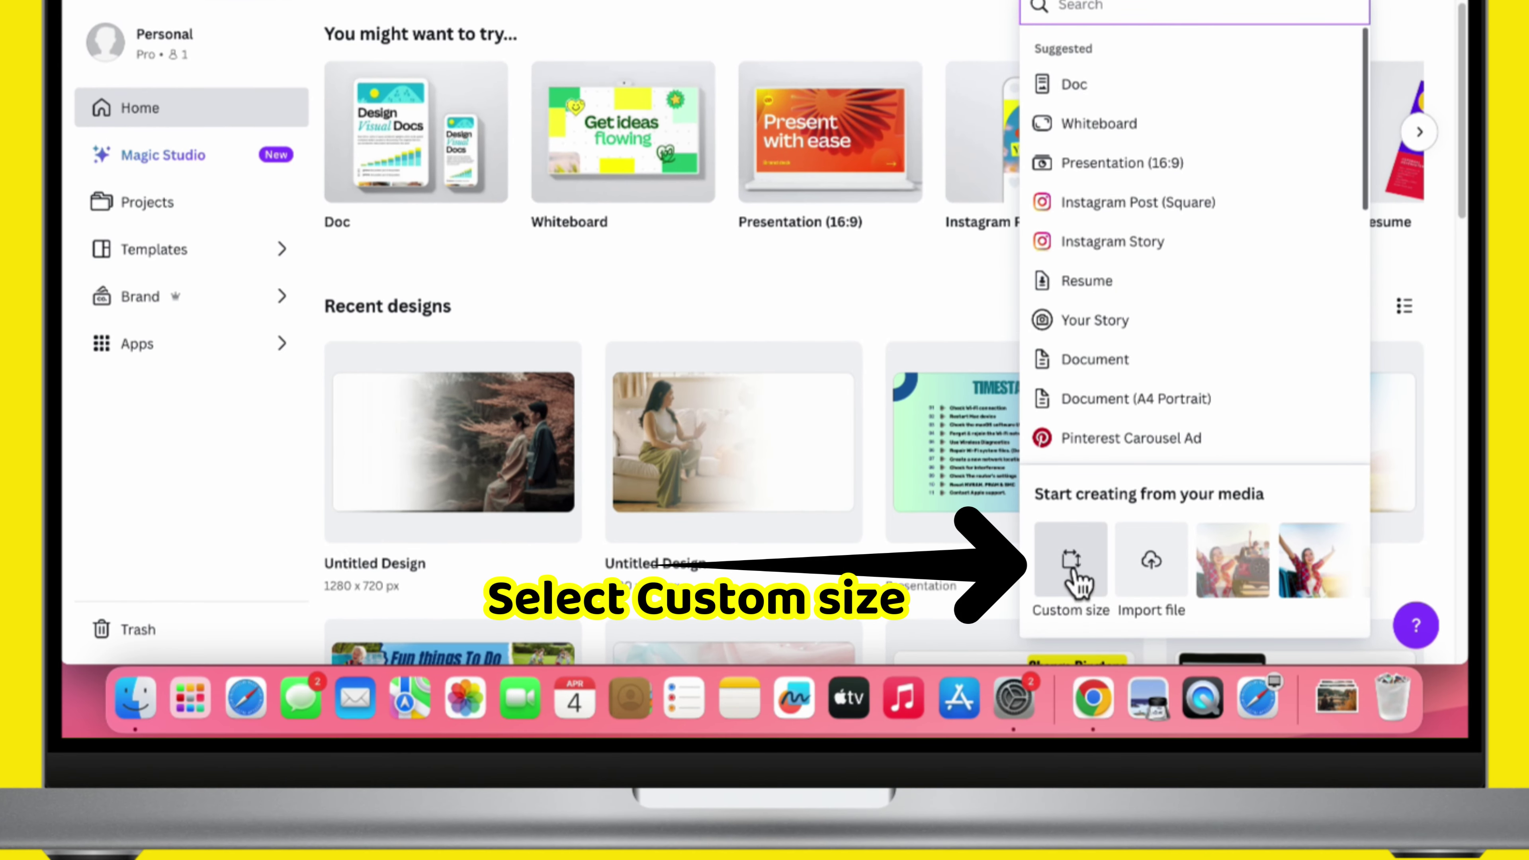
Step: Create a new custom-size design 1280 px wide and 720 px high
{"action": "left_click", "coordinate": [1076, 576]}
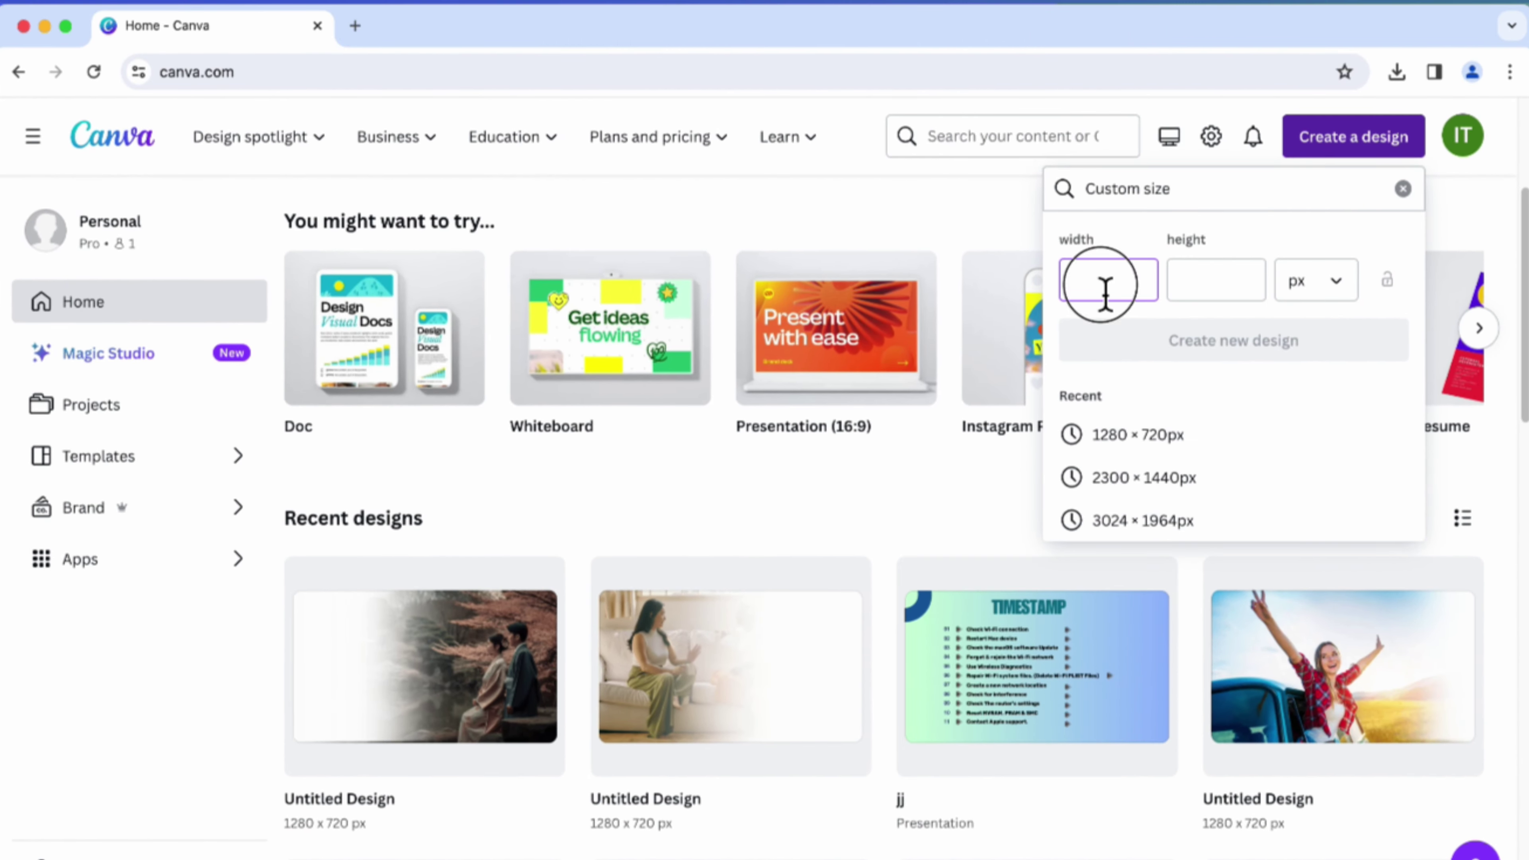
{"action": "type", "text": "1280"}
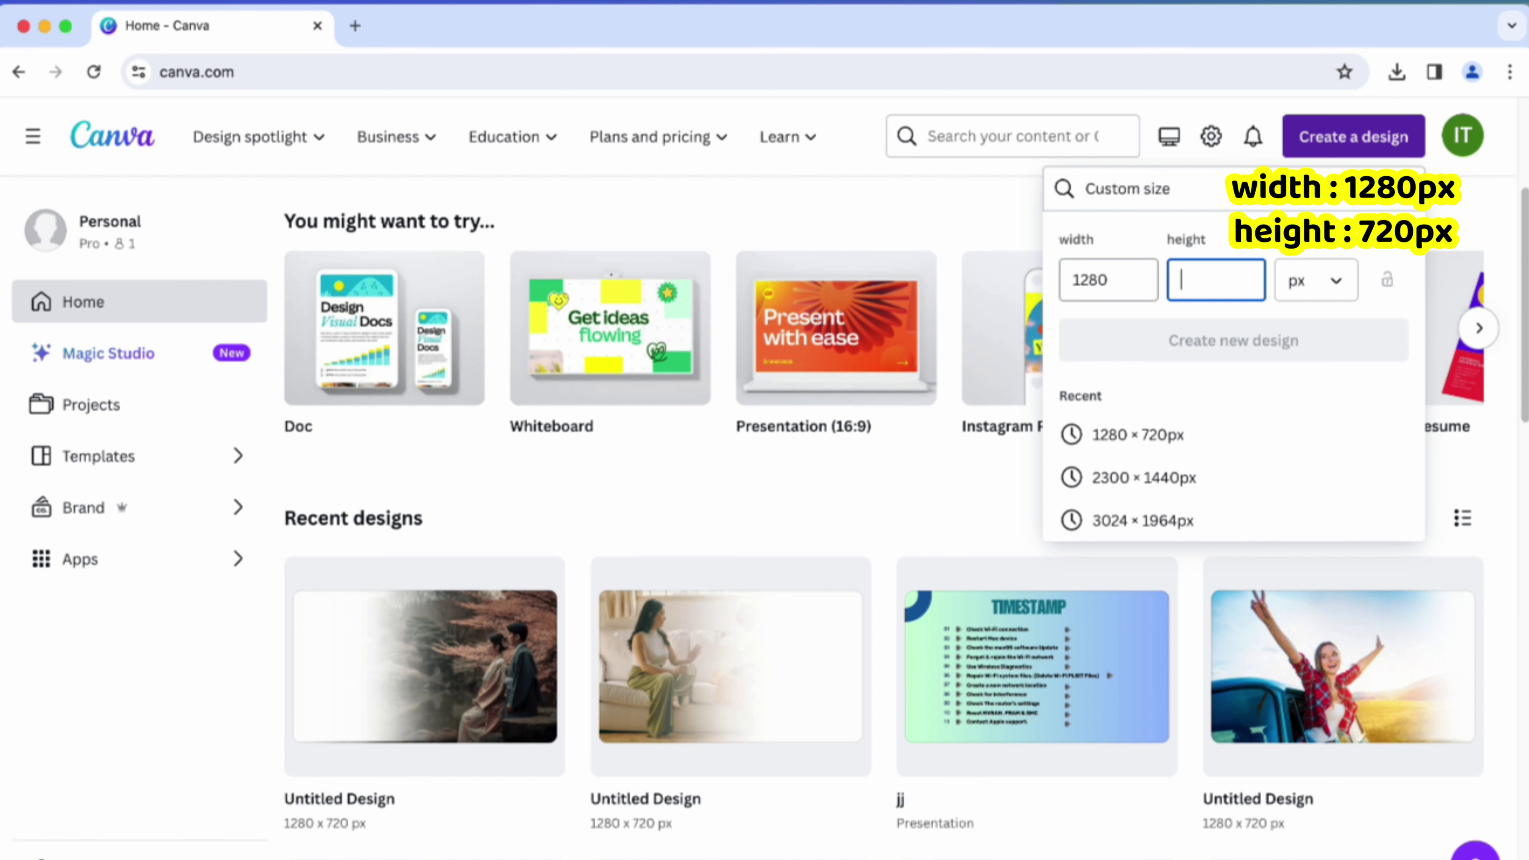
{"action": "type", "text": "720"}
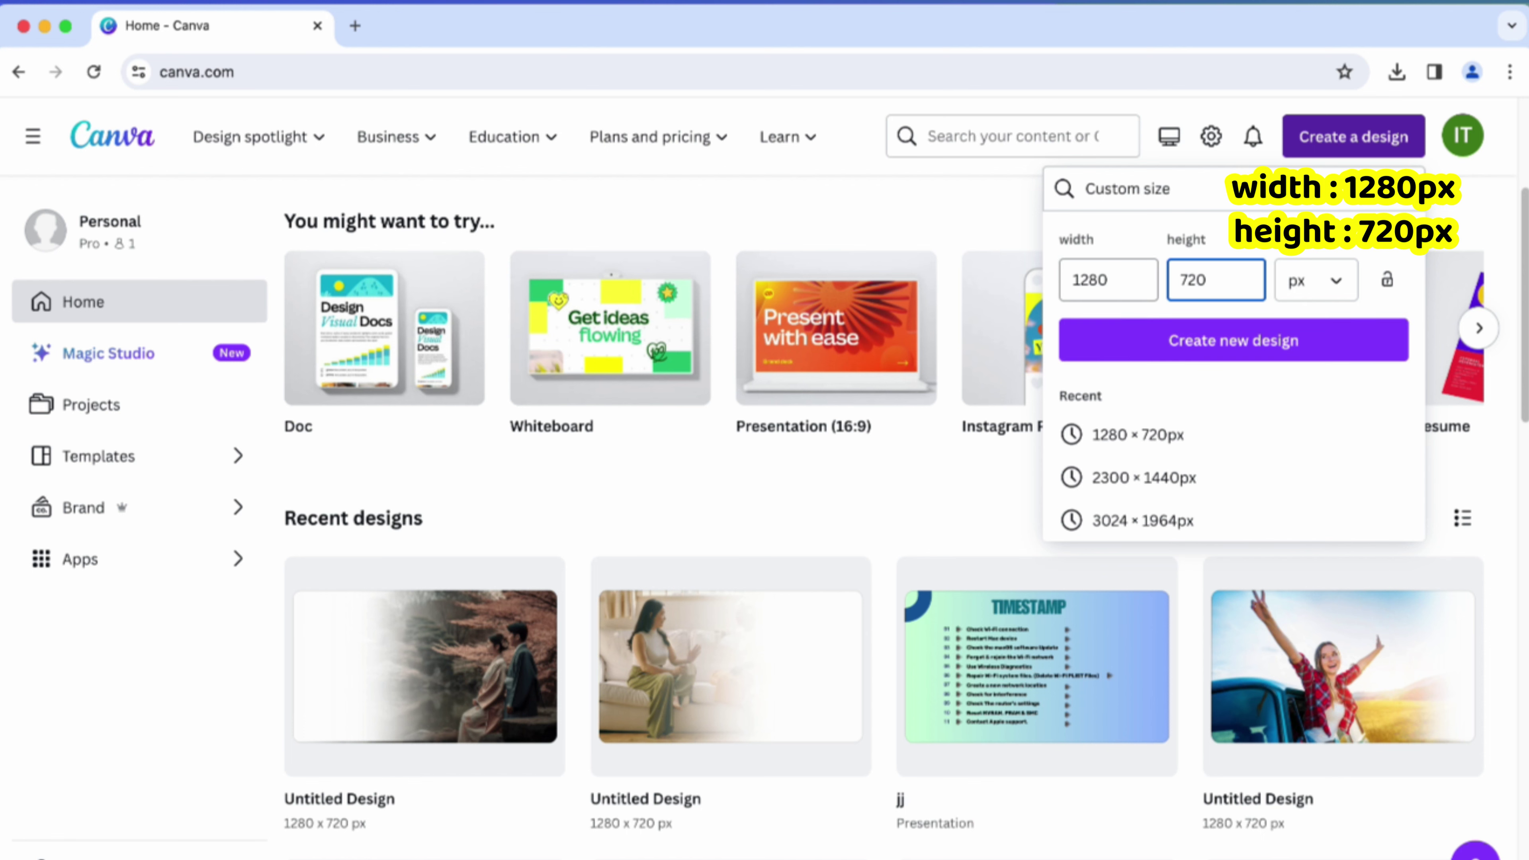
{"action": "left_click", "coordinate": [1240, 349]}
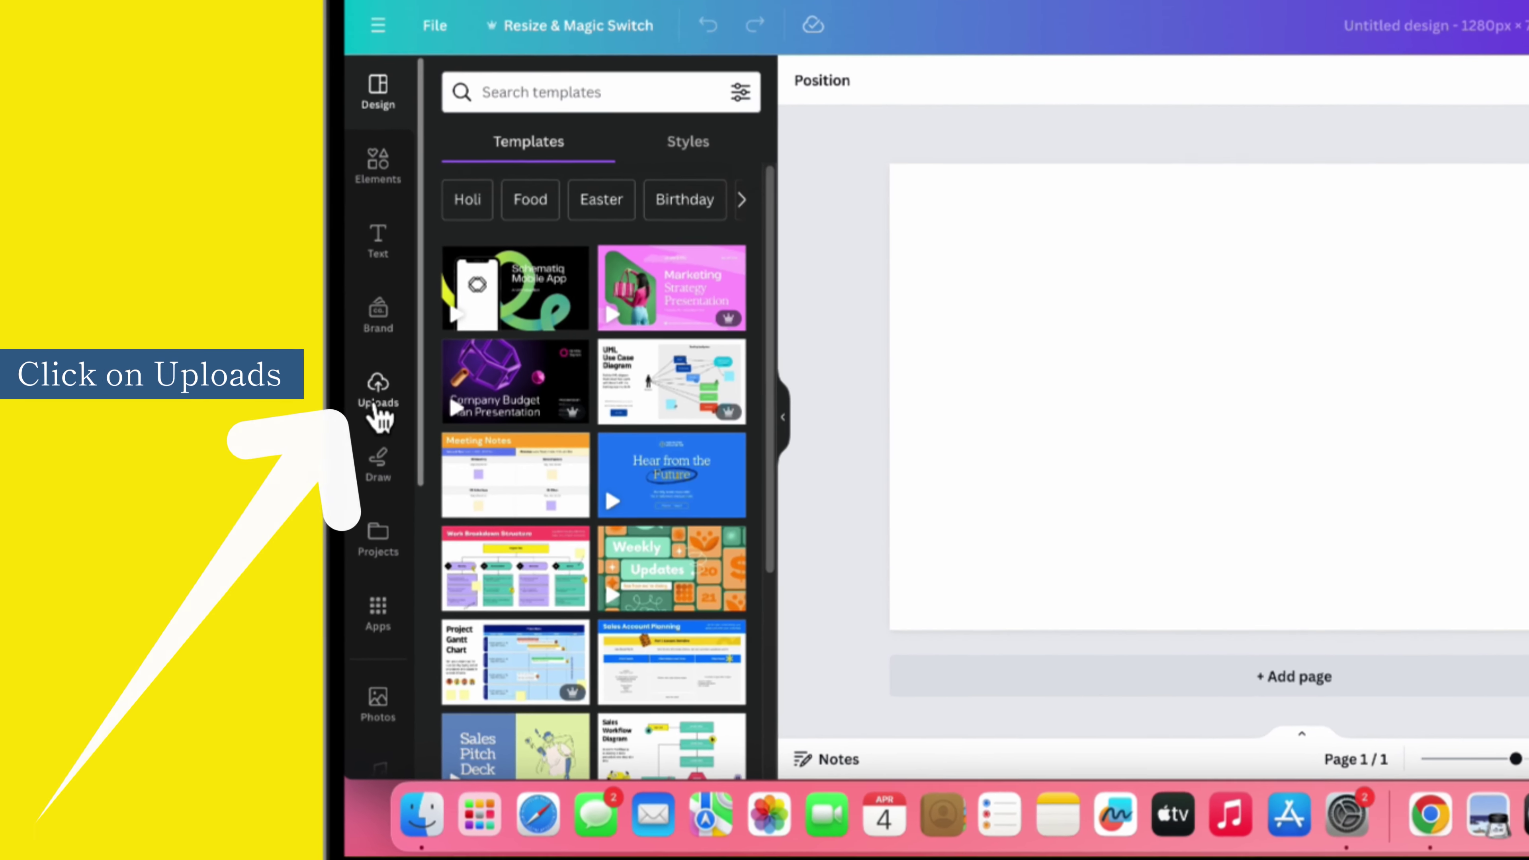
Step: Upload the image Untitled design.png from the Downloads folder
{"action": "left_click", "coordinate": [352, 390]}
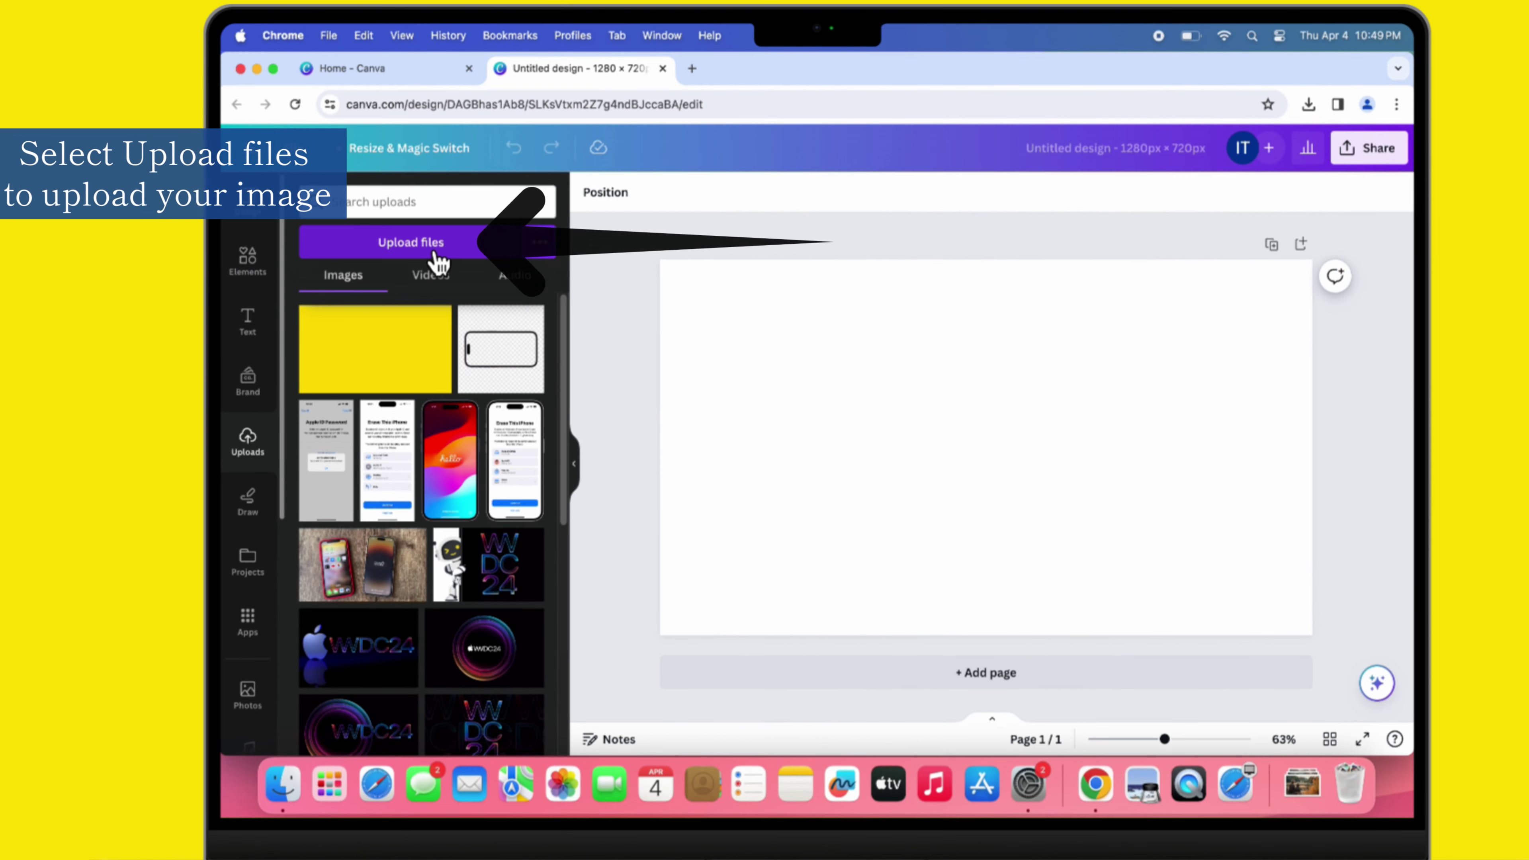
{"action": "left_click", "coordinate": [597, 161]}
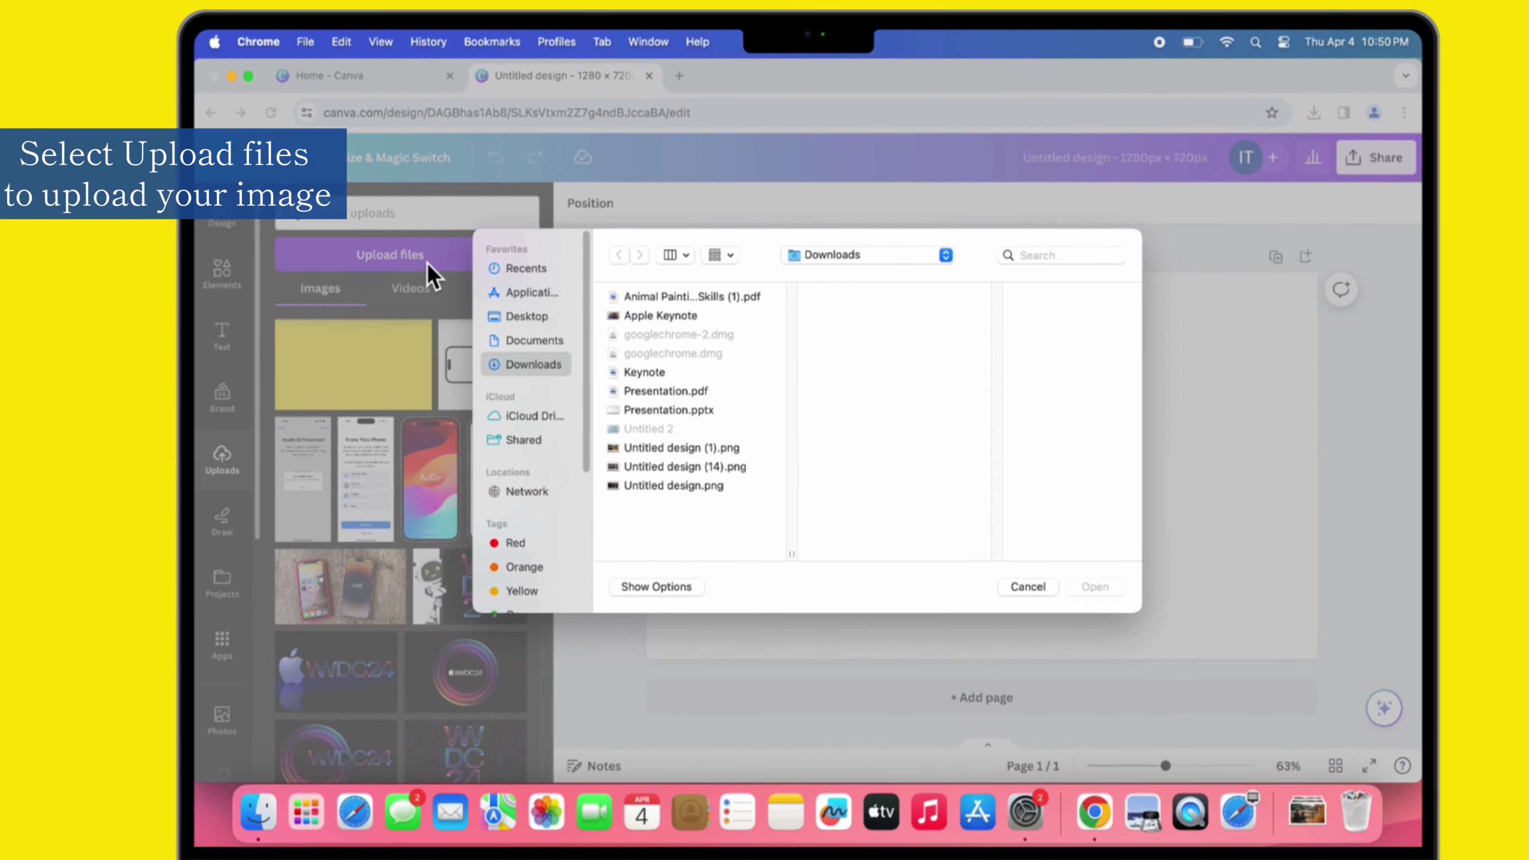
{"action": "left_click", "coordinate": [715, 451]}
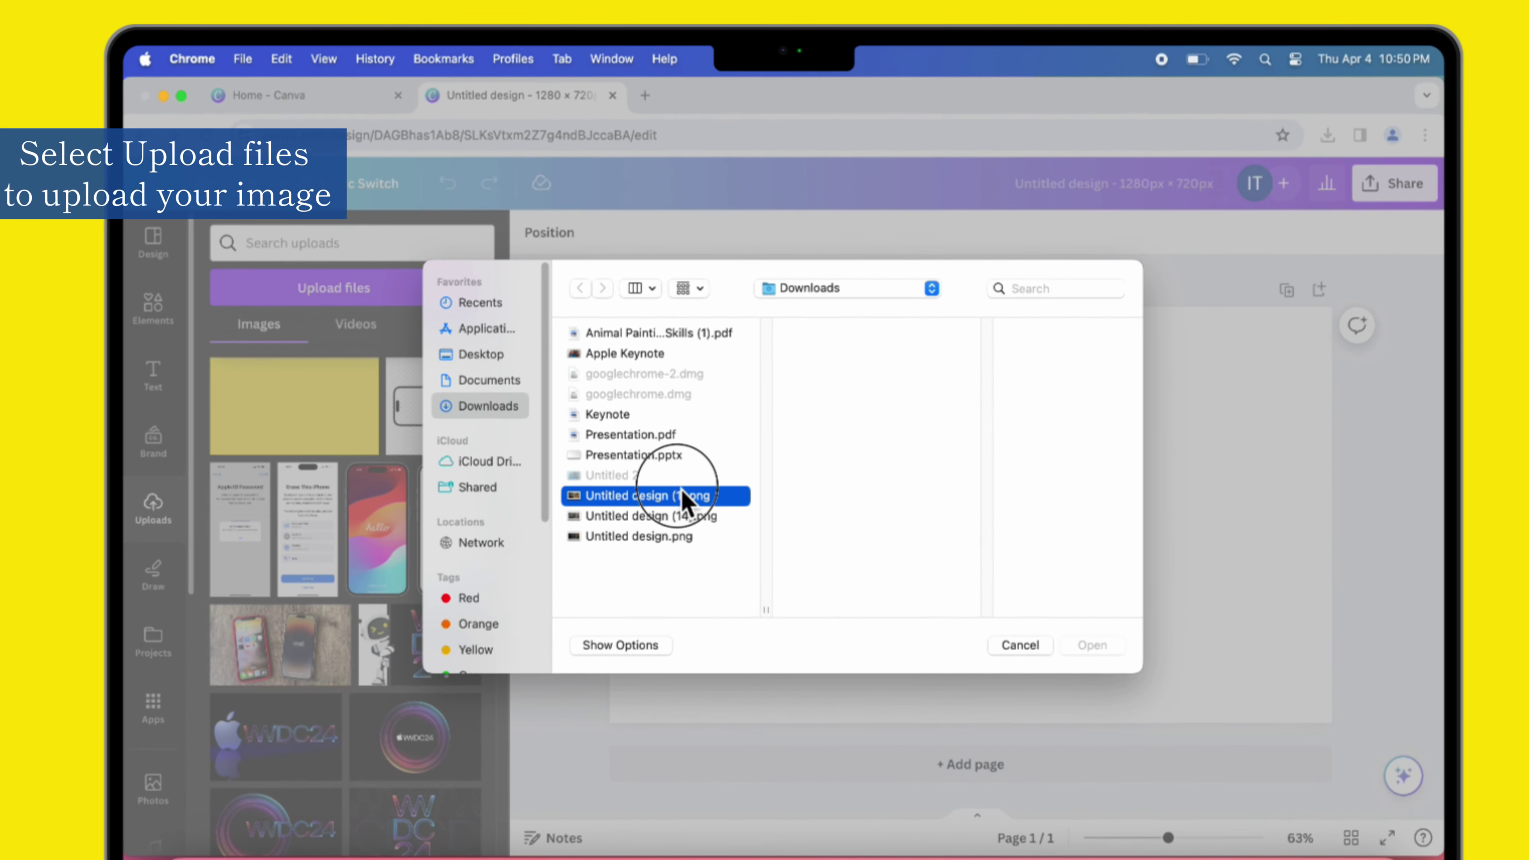
{"action": "left_click", "coordinate": [688, 537]}
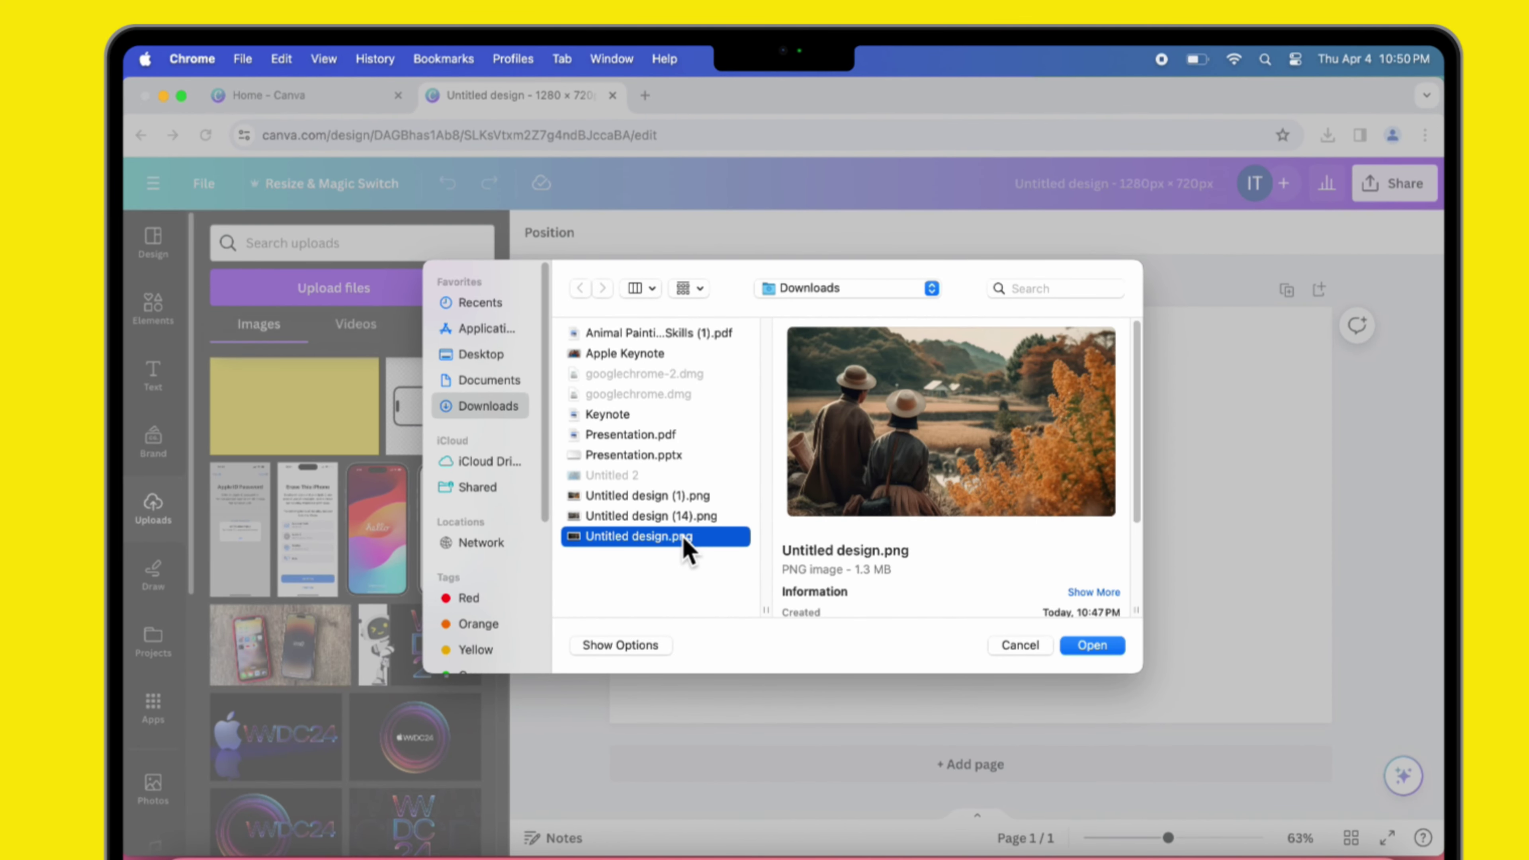
{"action": "left_click", "coordinate": [1091, 646]}
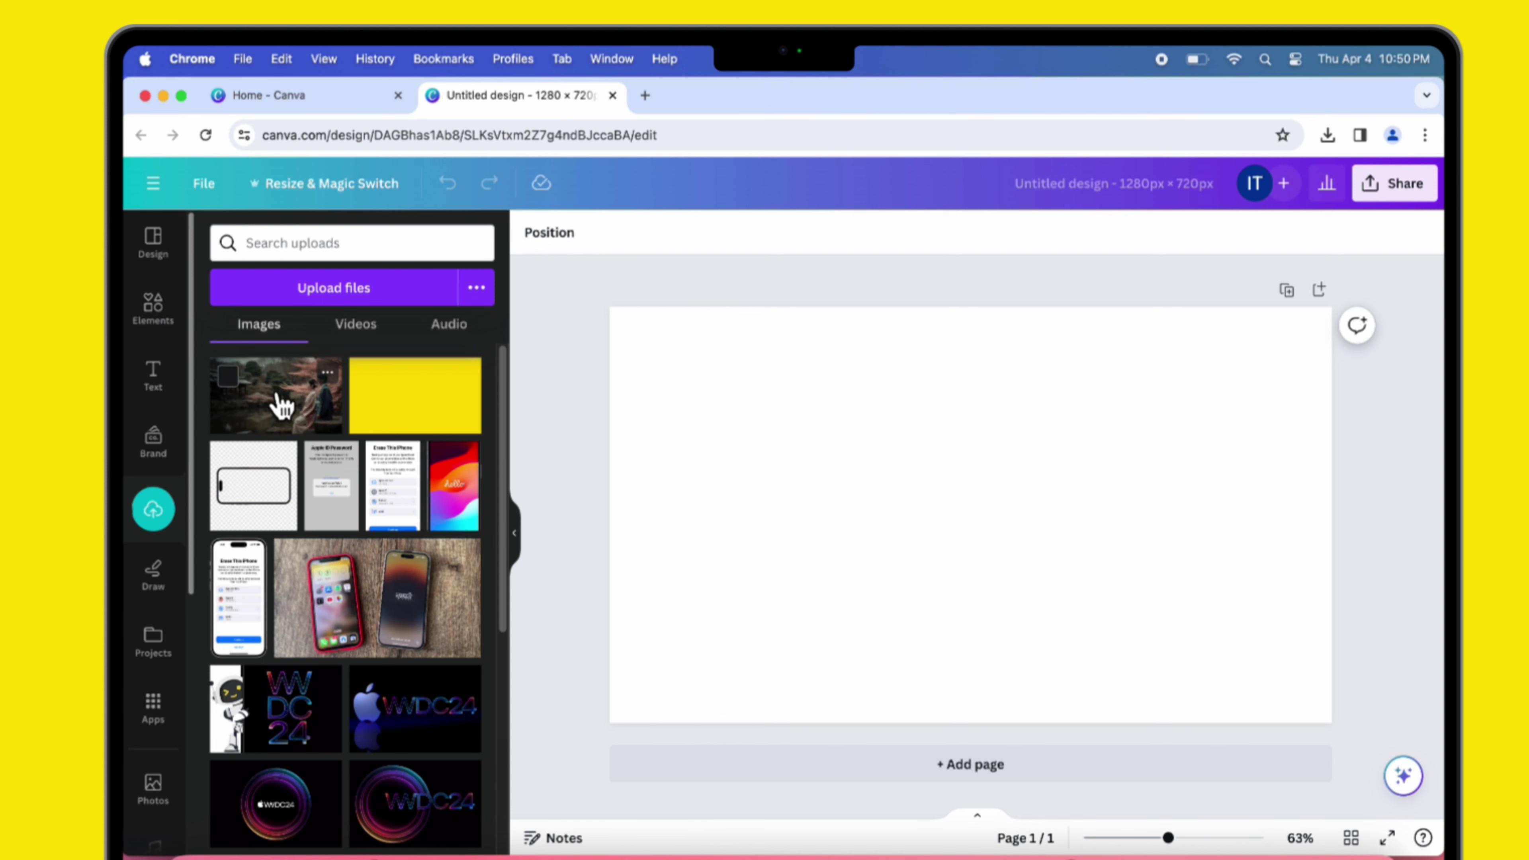
Step: Fill page 1 with the uploaded image of the couple by the pond, and add a blank second page
{"action": "left_click_drag", "start_coordinate": [280, 405], "coordinate": [683, 348]}
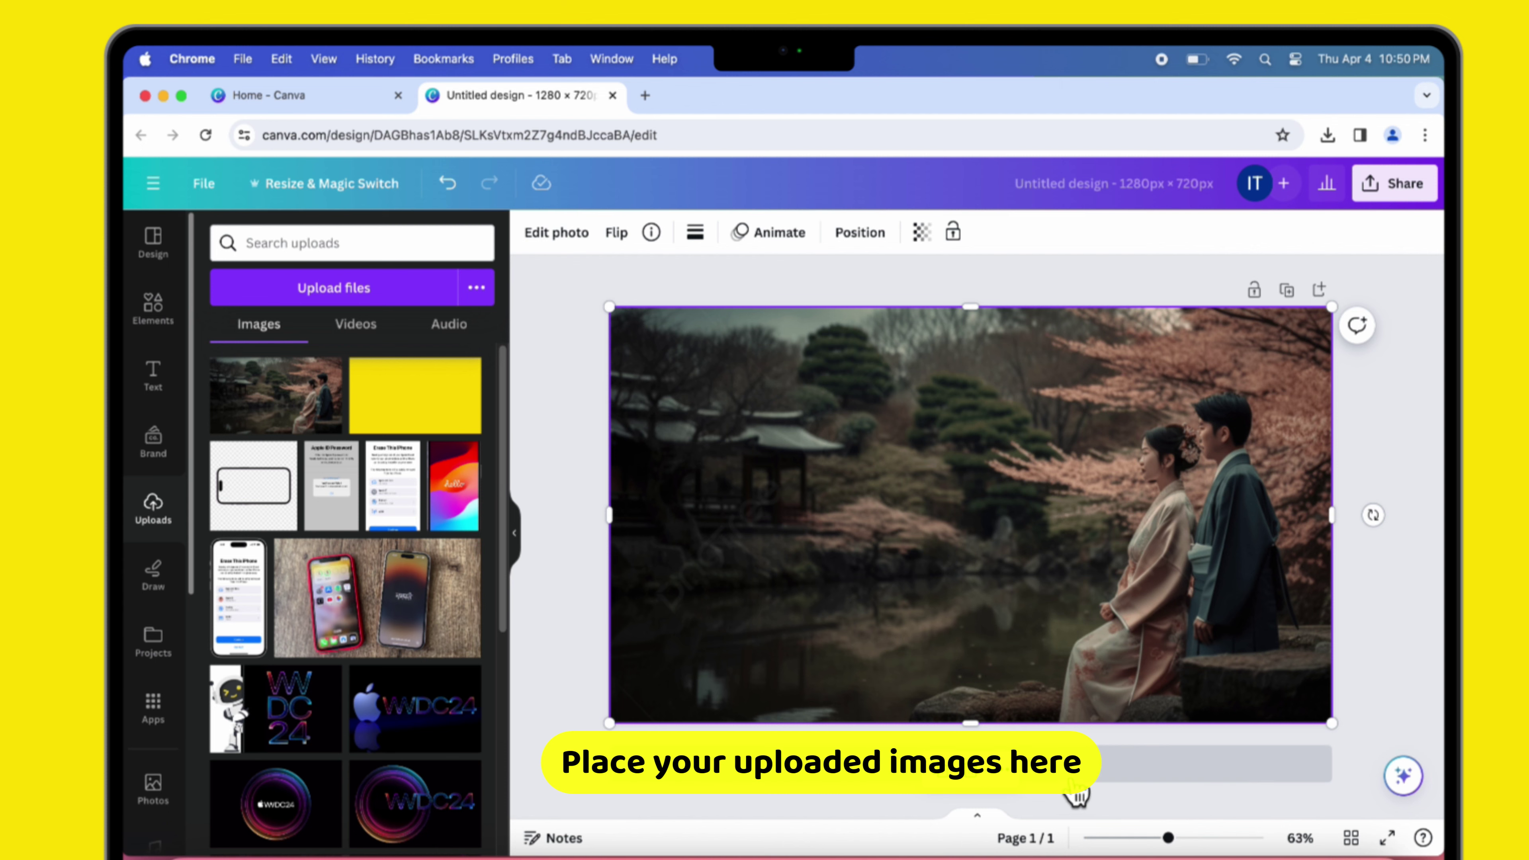
{"action": "left_click", "coordinate": [1369, 638]}
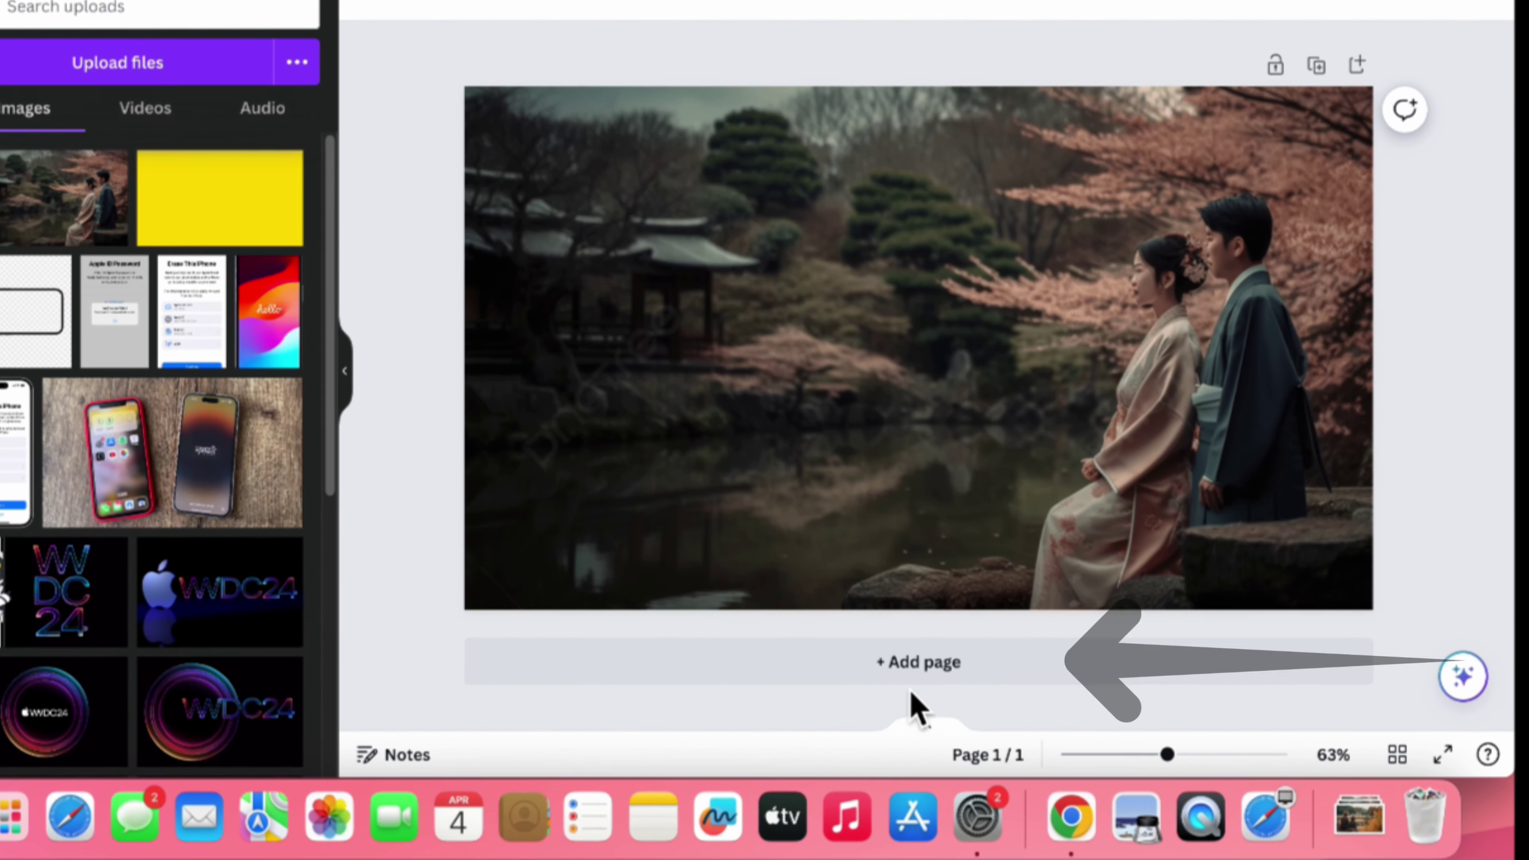
{"action": "left_click", "coordinate": [919, 686]}
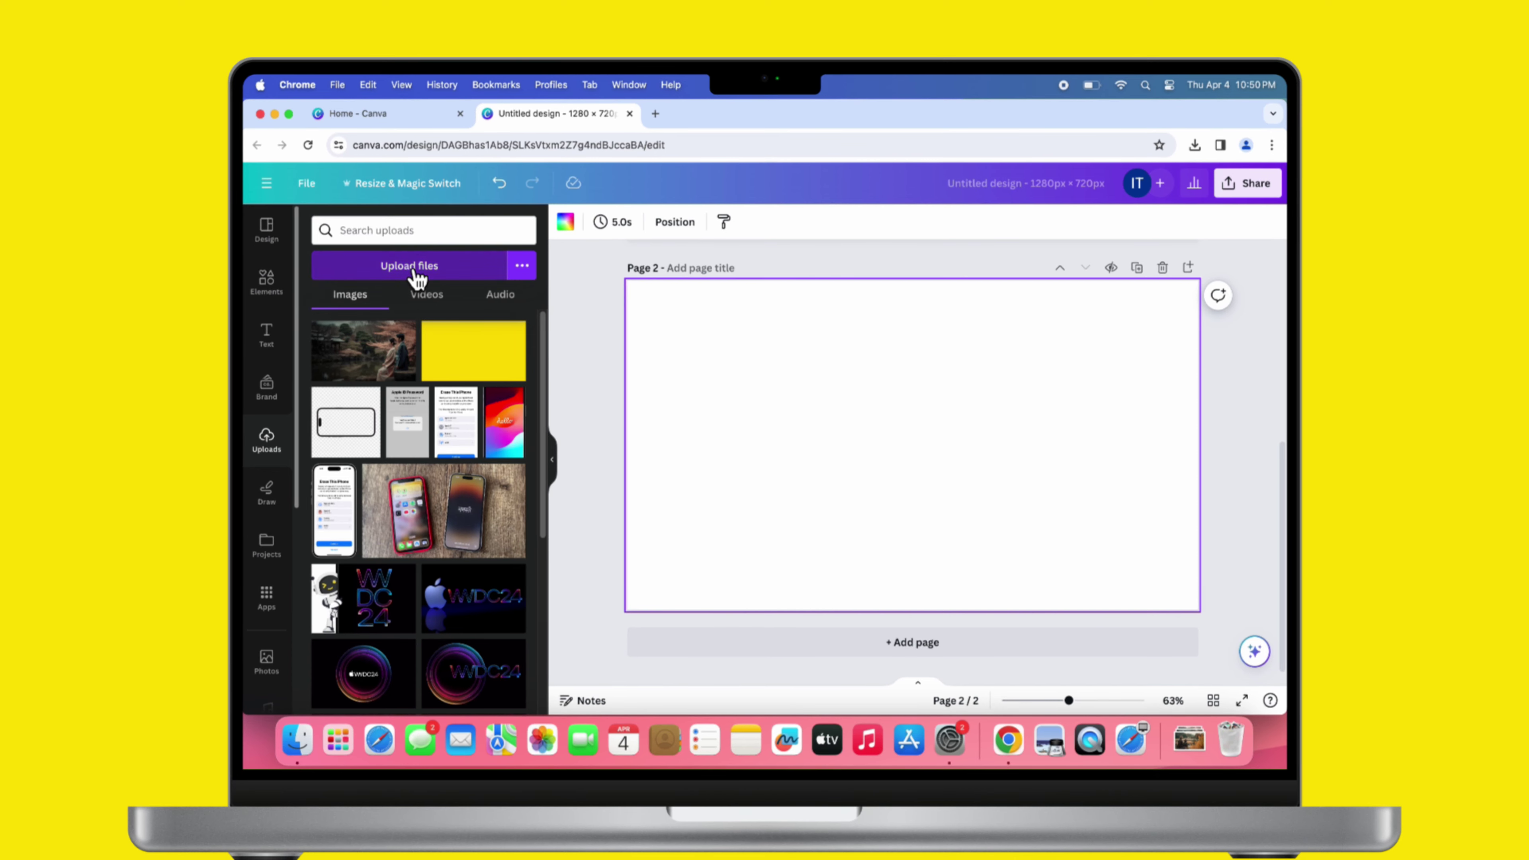
Step: Upload Untitled design (1).png from the Downloads folder and fill page 2 with it
{"action": "left_click", "coordinate": [417, 274]}
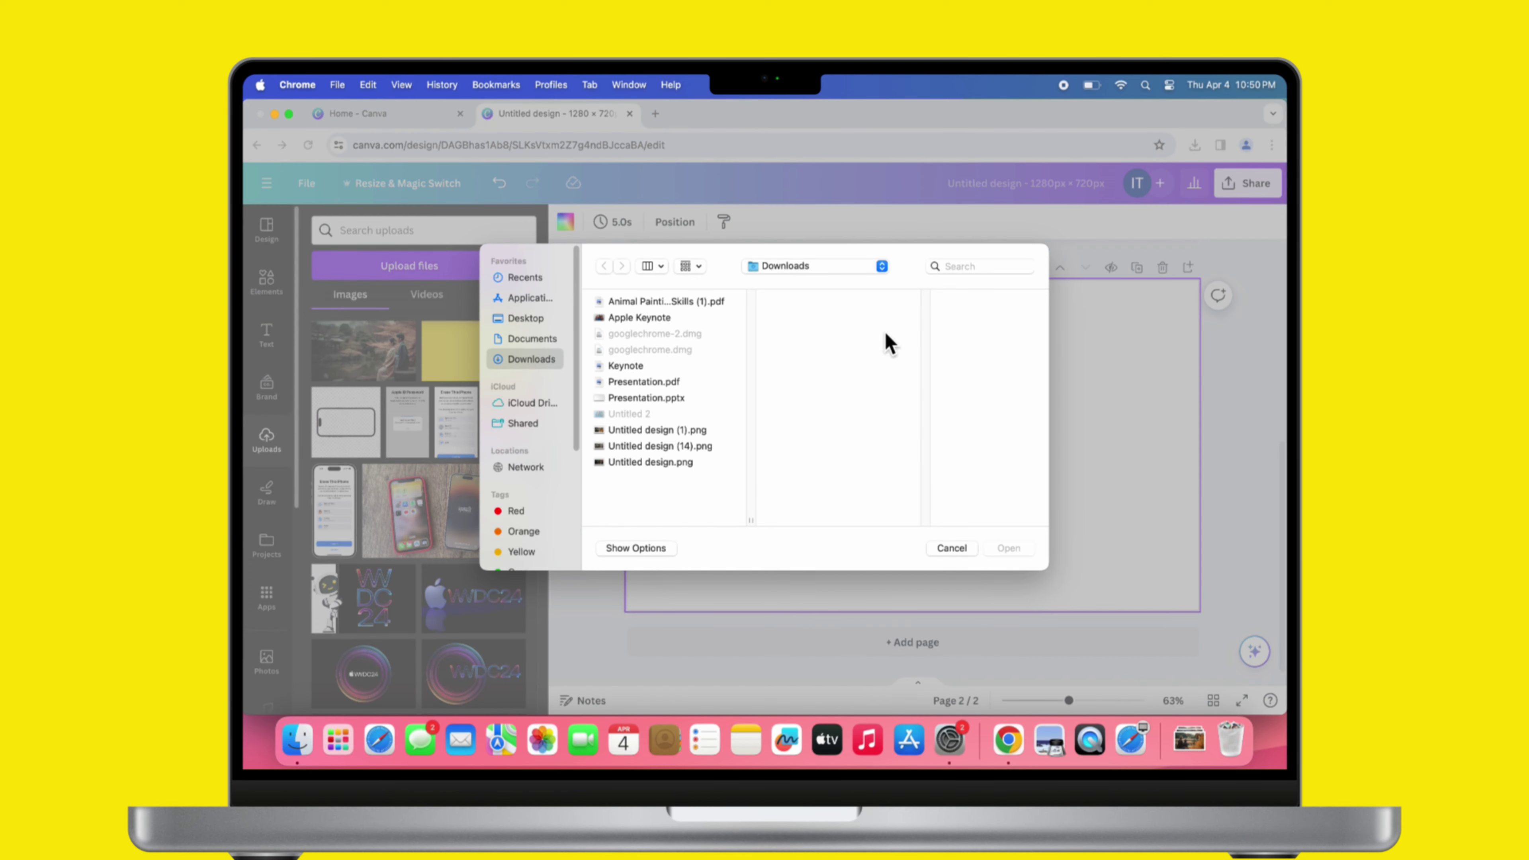
{"action": "left_click", "coordinate": [693, 463]}
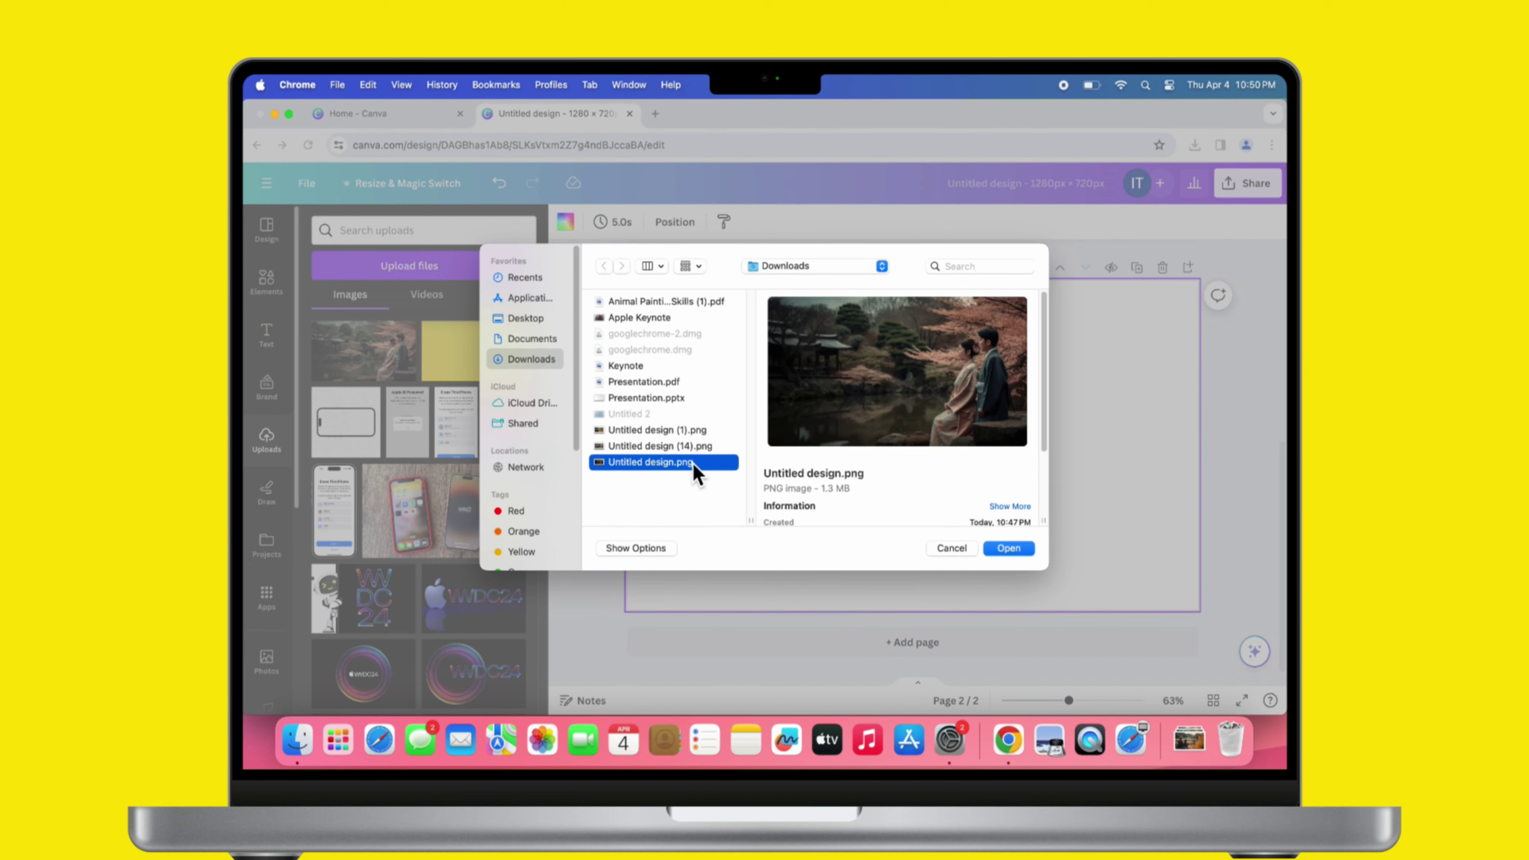
{"action": "left_click", "coordinate": [698, 431]}
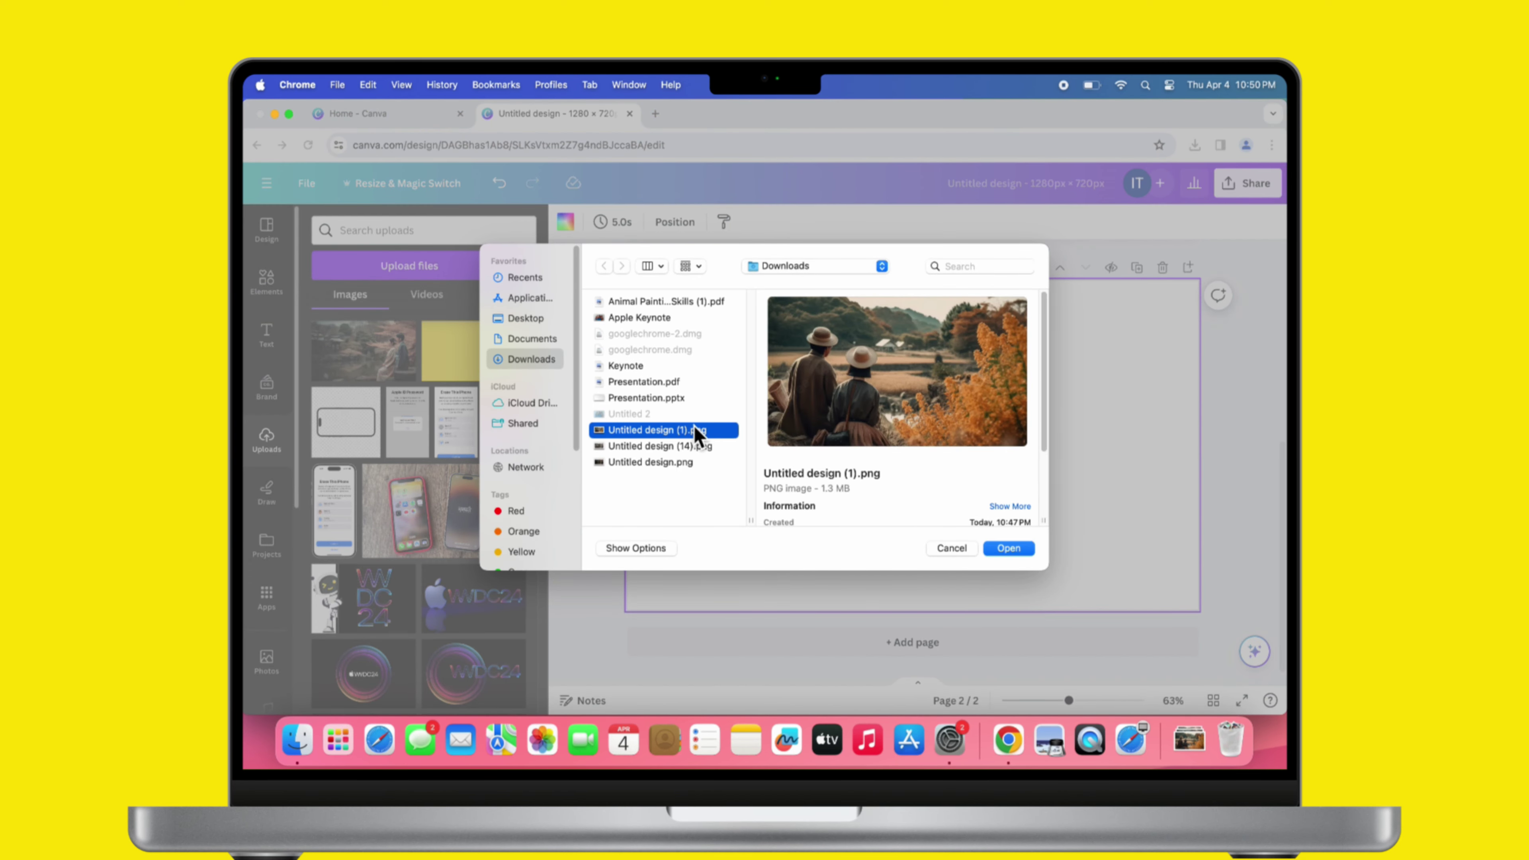
{"action": "left_click", "coordinate": [1029, 556]}
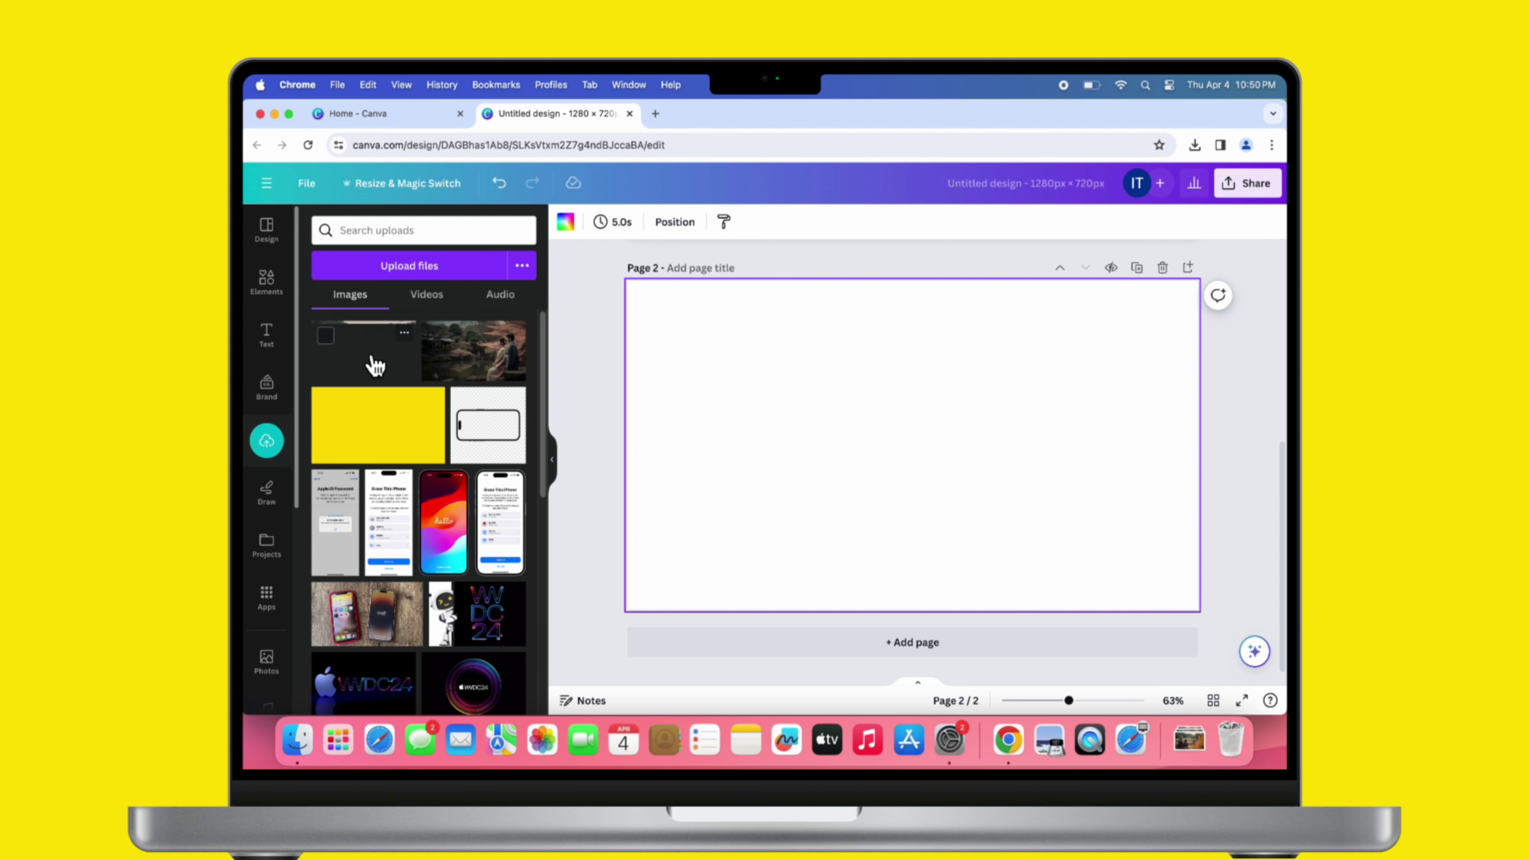
{"action": "left_click_drag", "start_coordinate": [360, 360], "coordinate": [673, 330]}
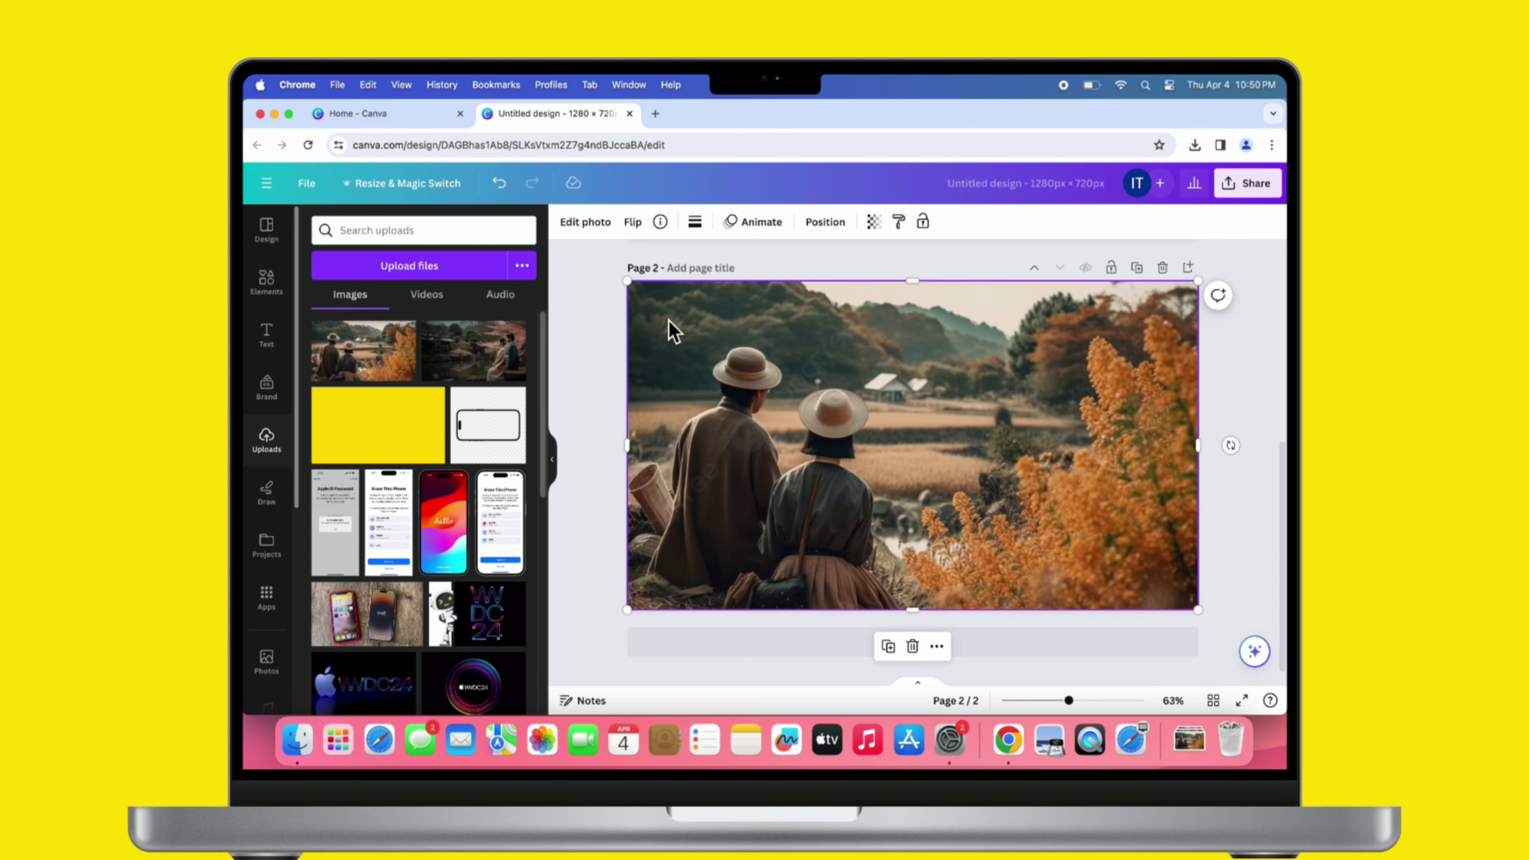
{"action": "left_click", "coordinate": [1256, 395]}
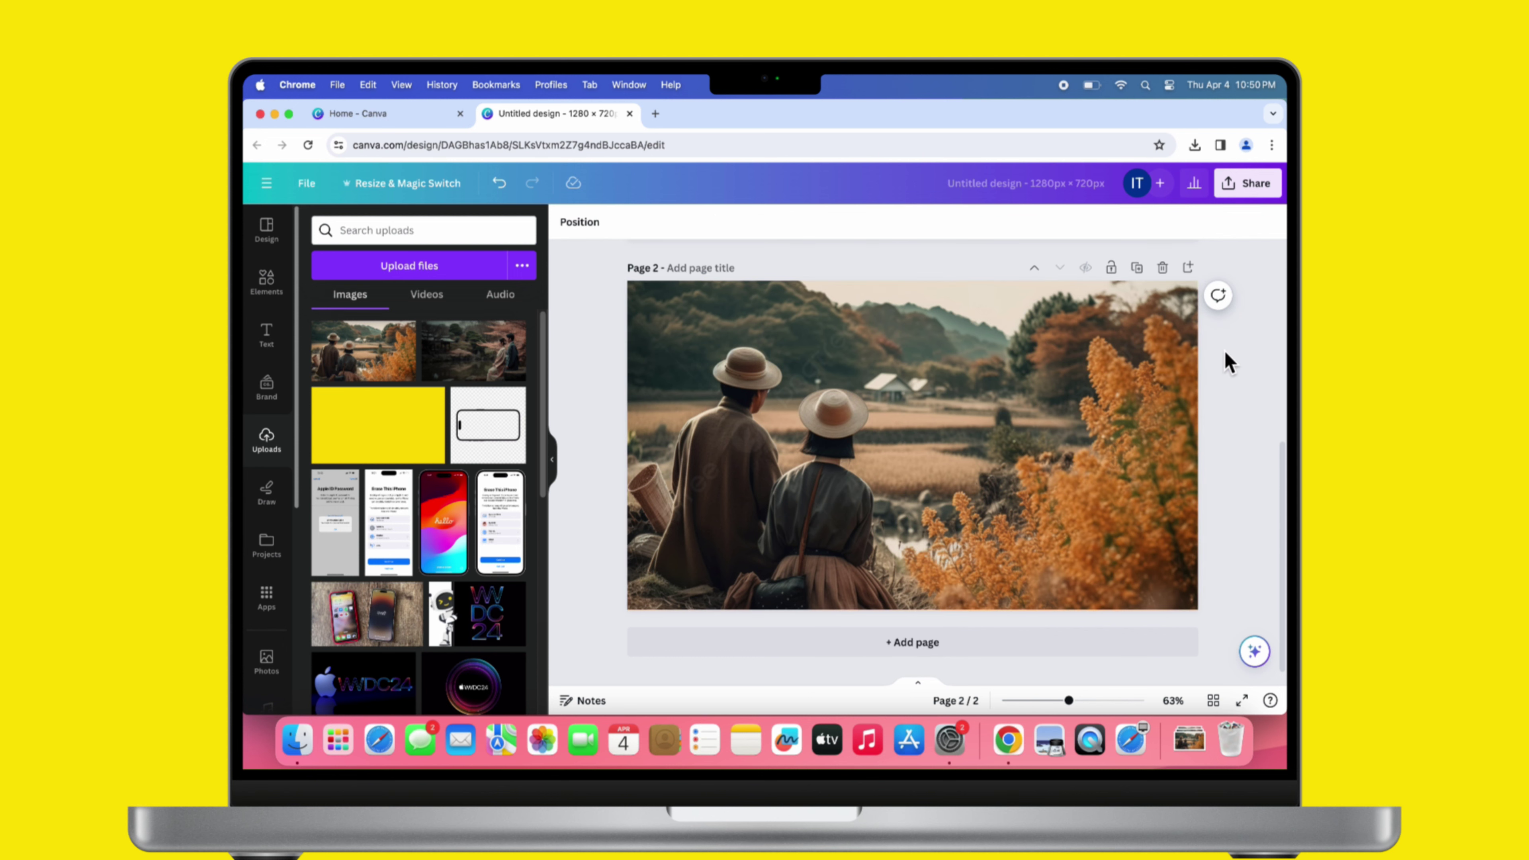
Step: With the page 1 photo selected, search the elements for "Gradient" and limit the results to graphics
{"action": "scroll", "coordinate": [1230, 365], "scroll_direction": "up", "scroll_amount": 5}
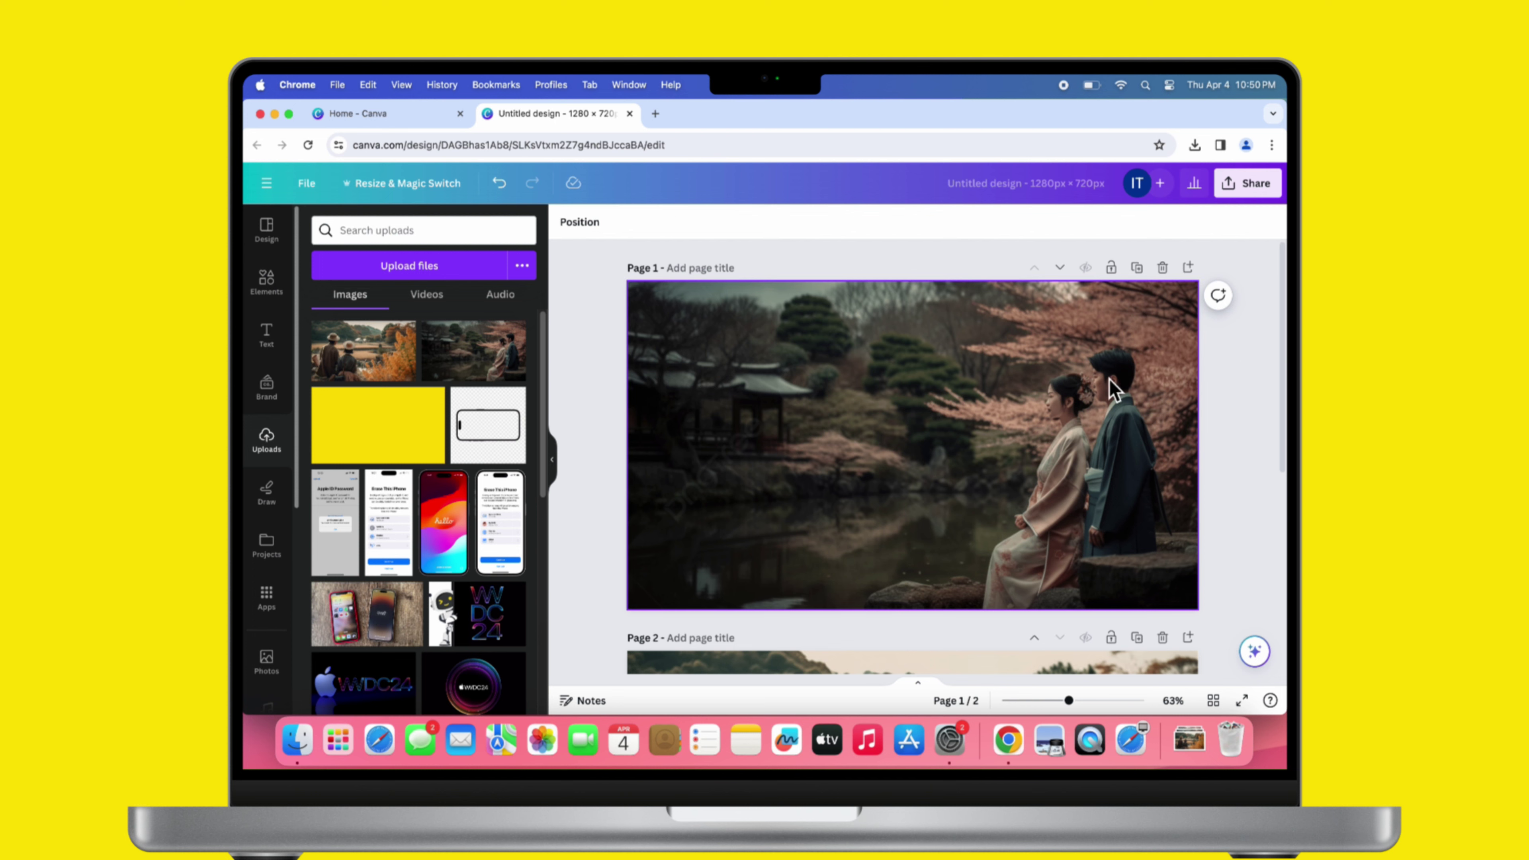
{"action": "scroll", "coordinate": [1227, 424], "scroll_direction": "down", "scroll_amount": 1}
{"action": "scroll", "coordinate": [1231, 424], "scroll_direction": "up", "scroll_amount": 1}
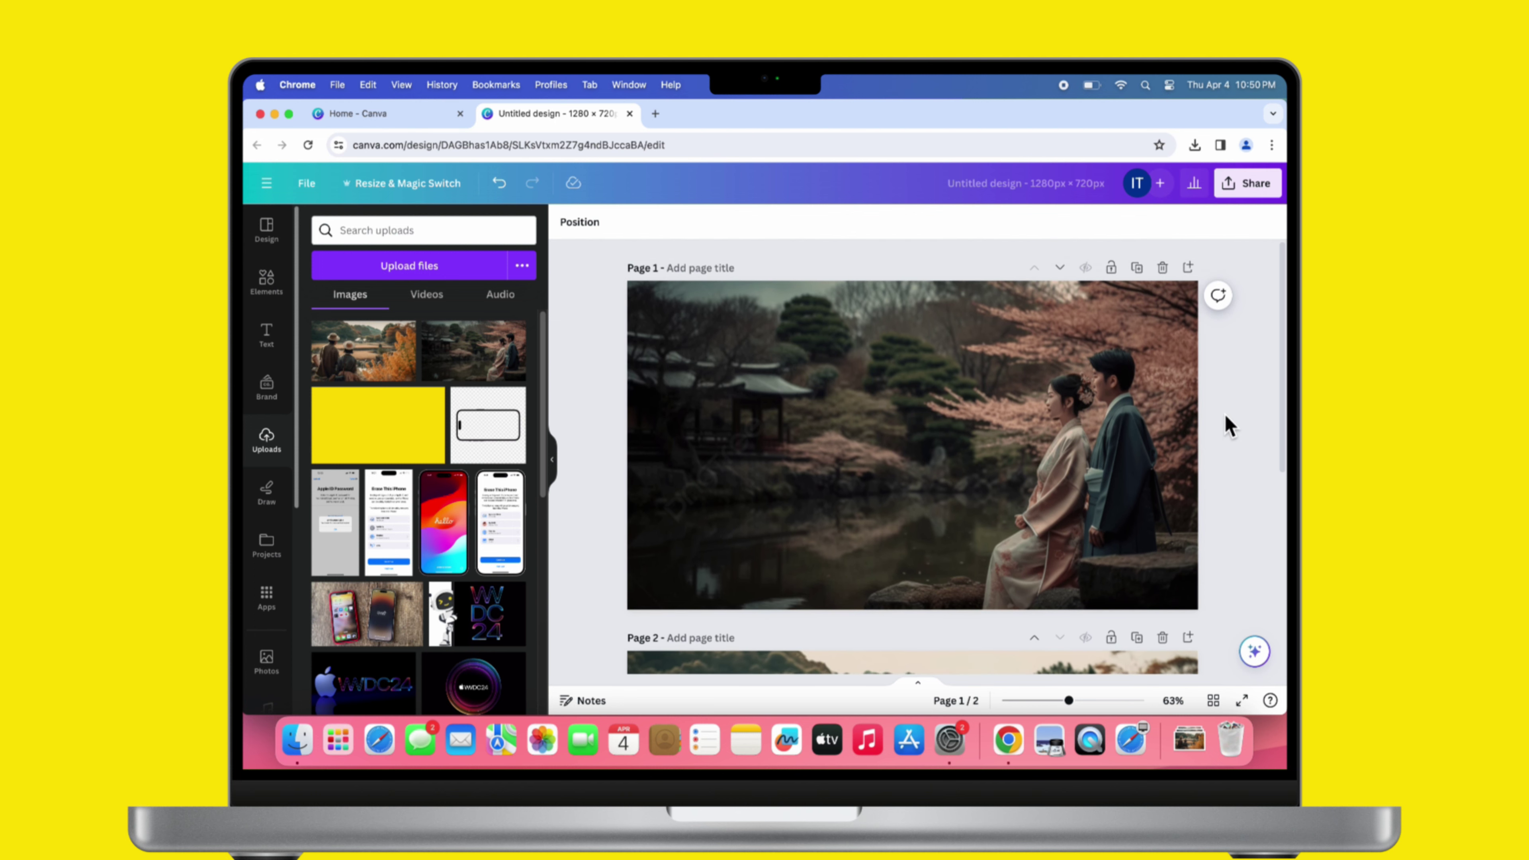
{"action": "left_click", "coordinate": [883, 488]}
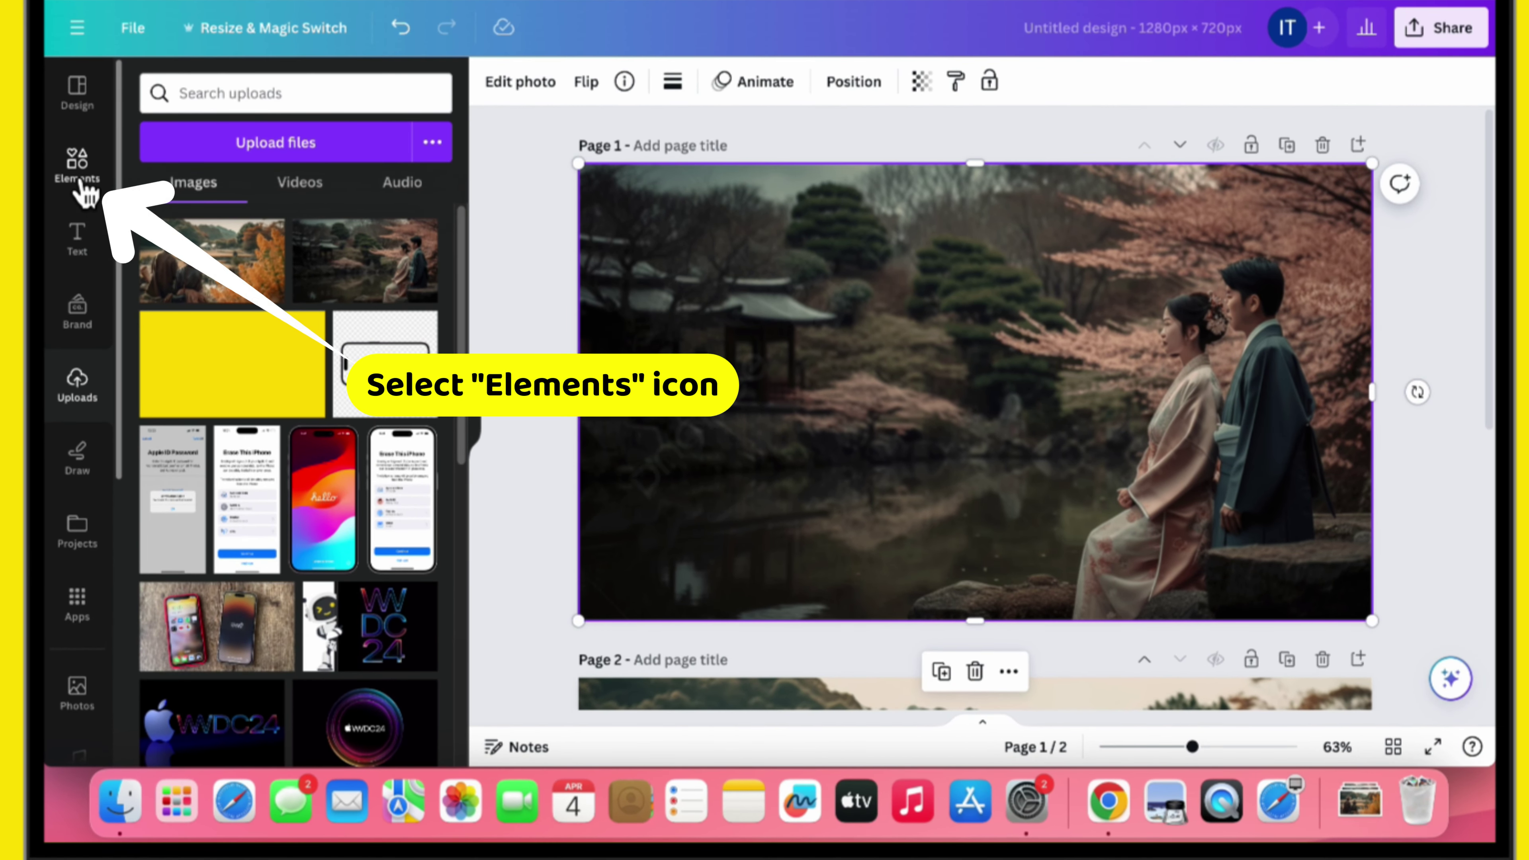
{"action": "left_click", "coordinate": [84, 191]}
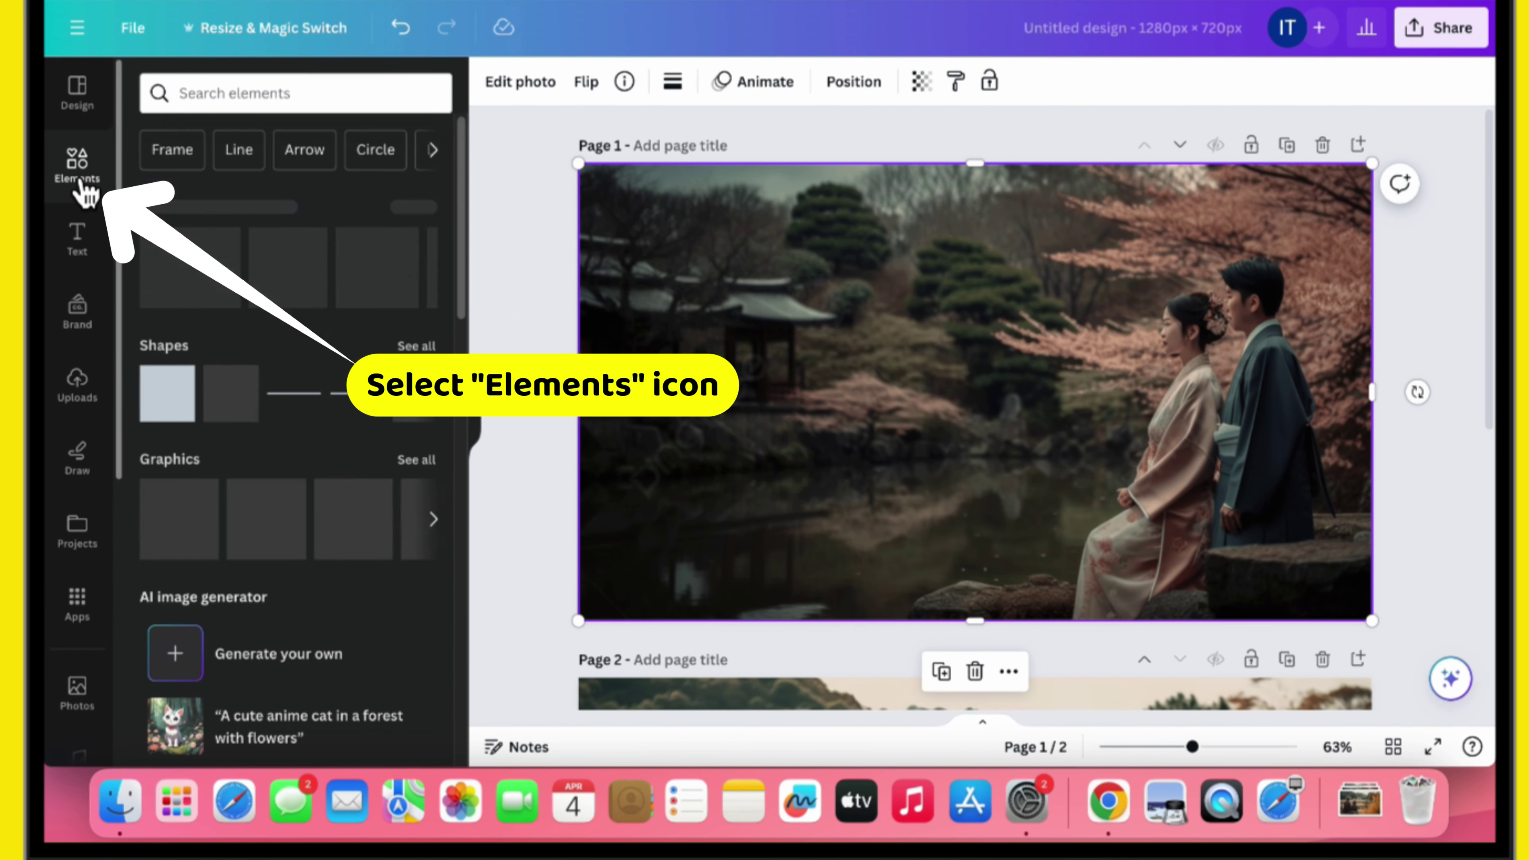
{"action": "left_click", "coordinate": [235, 111]}
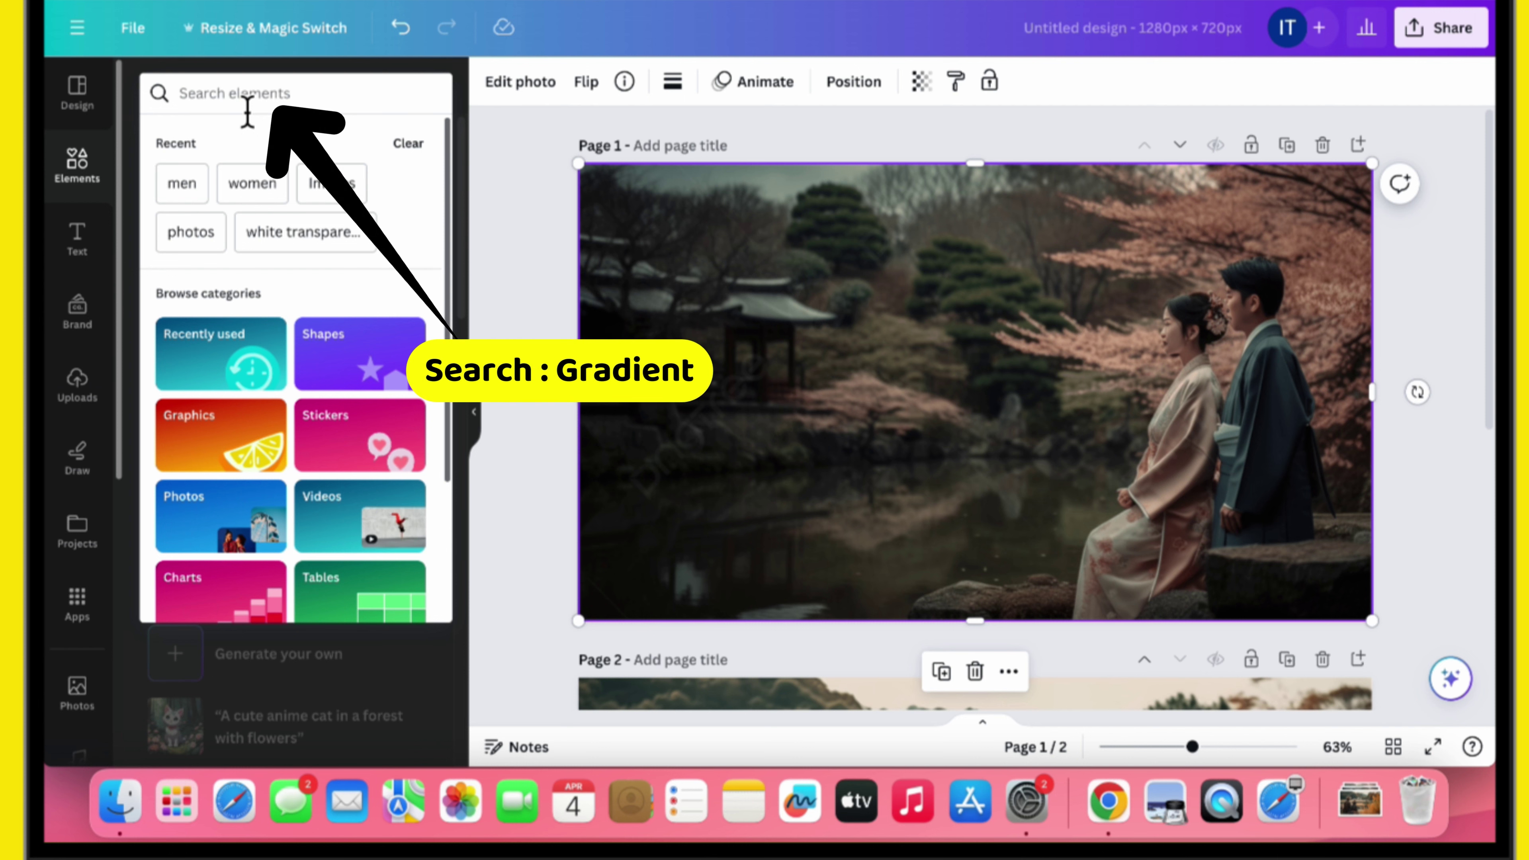
{"action": "type", "text": "Grad"}
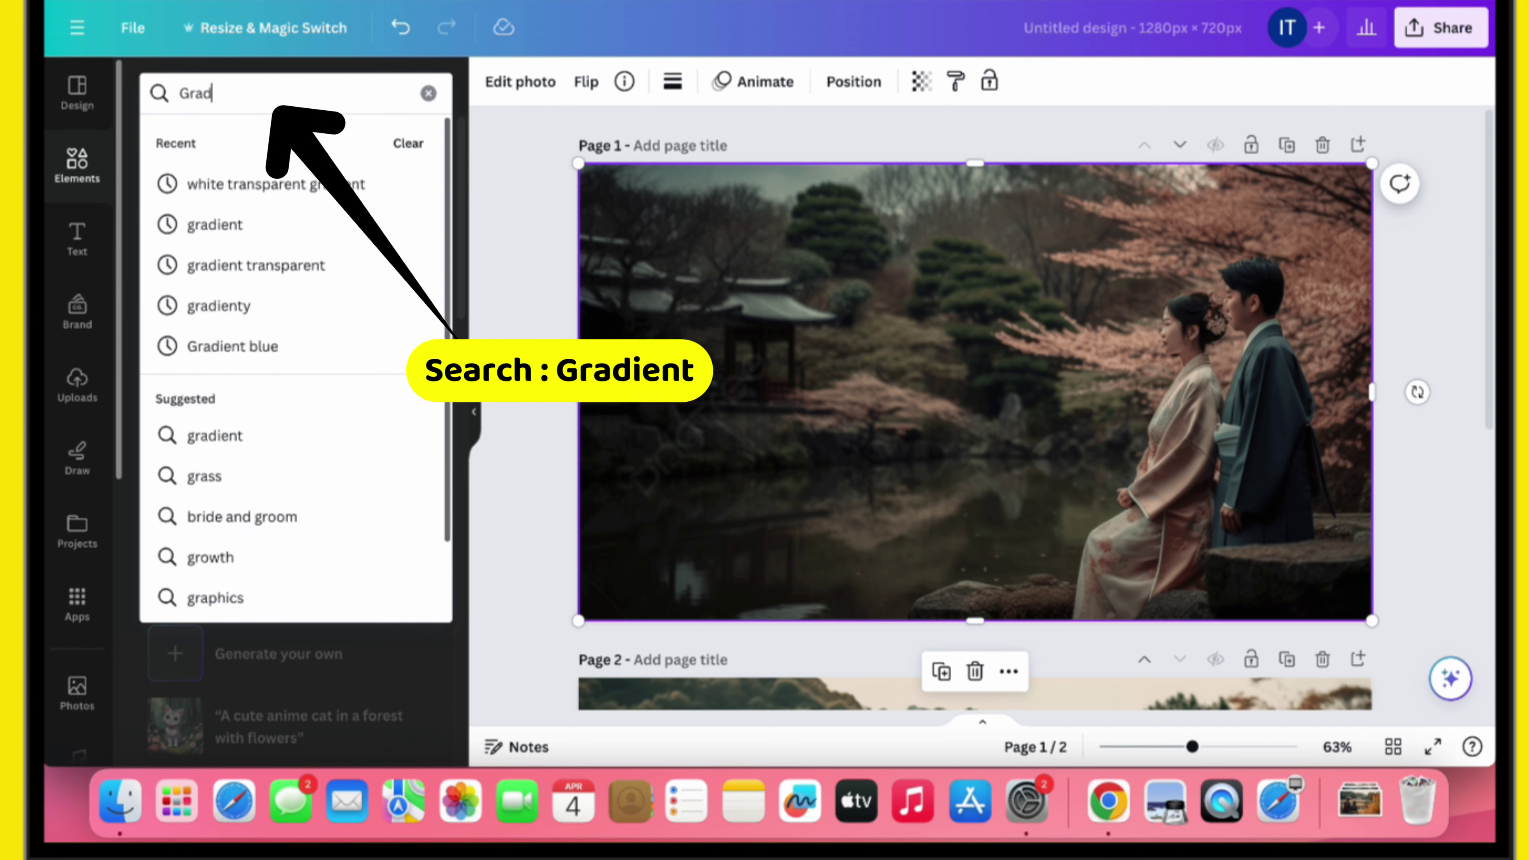
{"action": "type", "text": "iebnt"}
{"action": "key", "text": "BackSpace"}
{"action": "key", "text": "BackSpace"}
{"action": "key", "text": "BackSpace"}
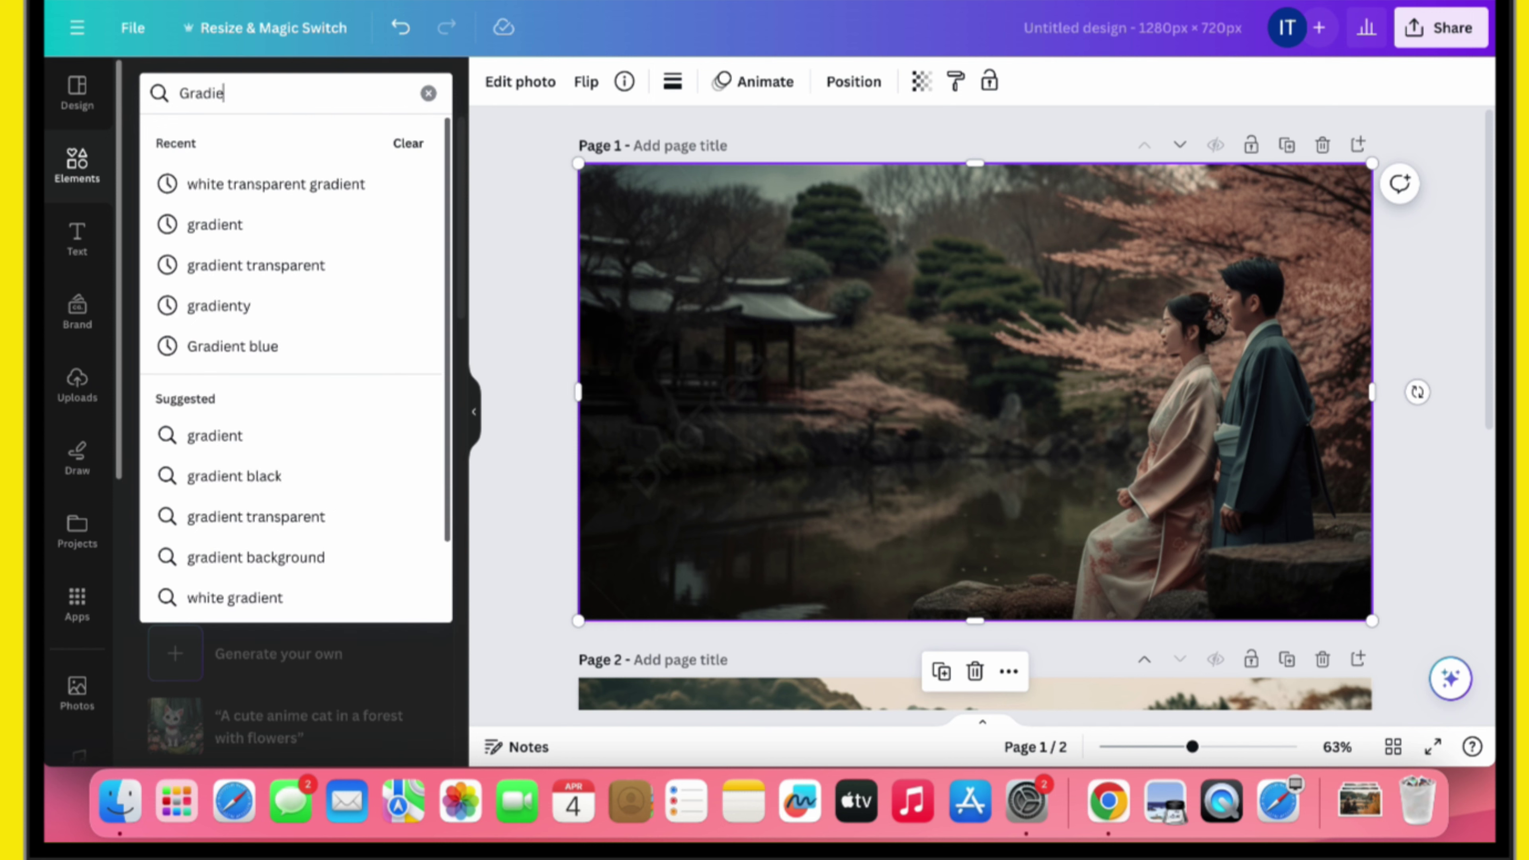
{"action": "key", "text": "Return"}
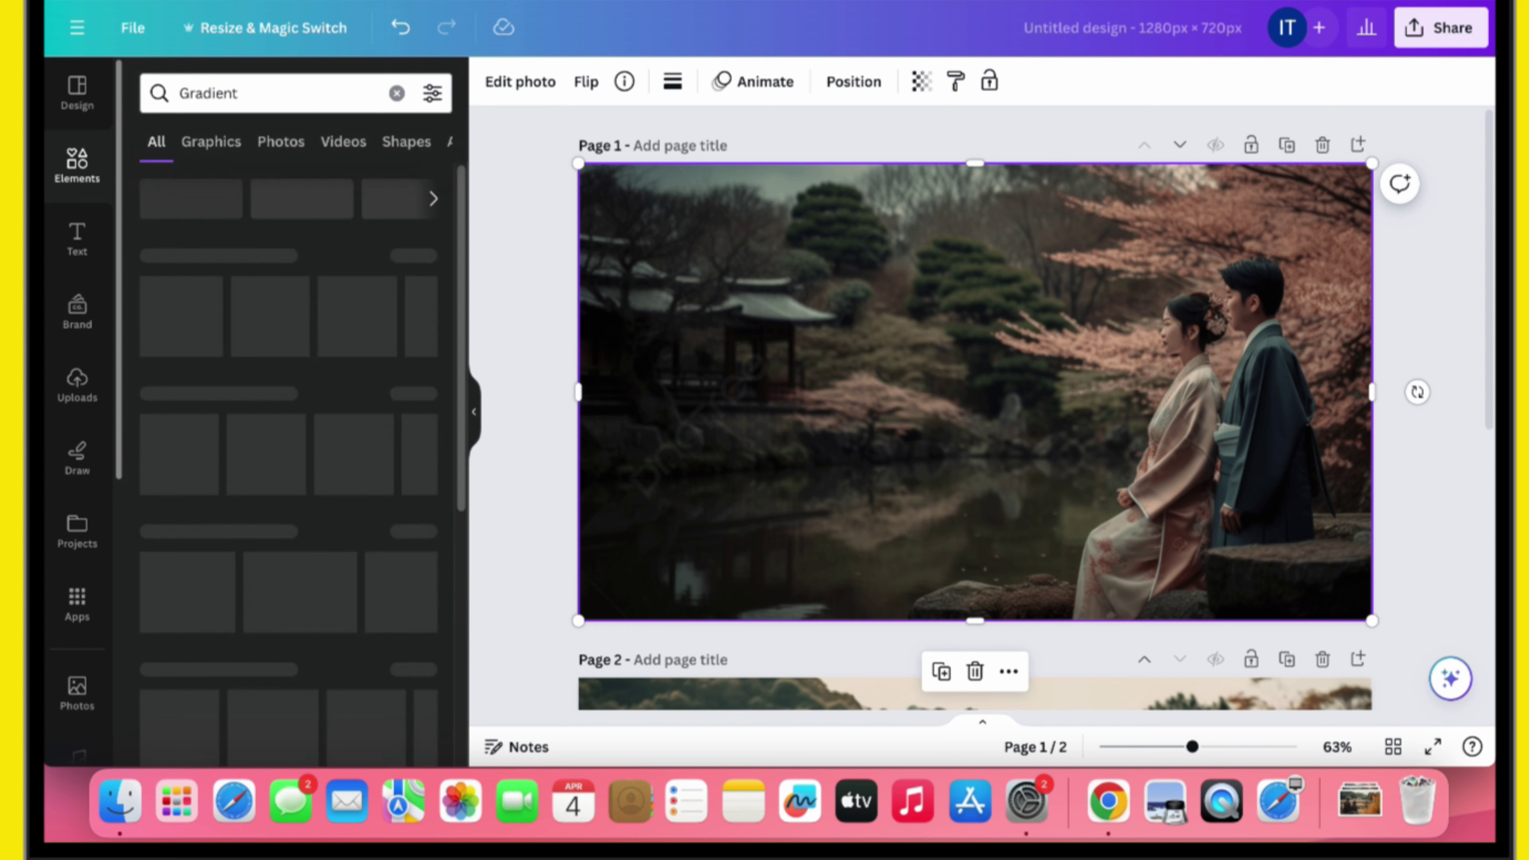
{"action": "left_click", "coordinate": [216, 158]}
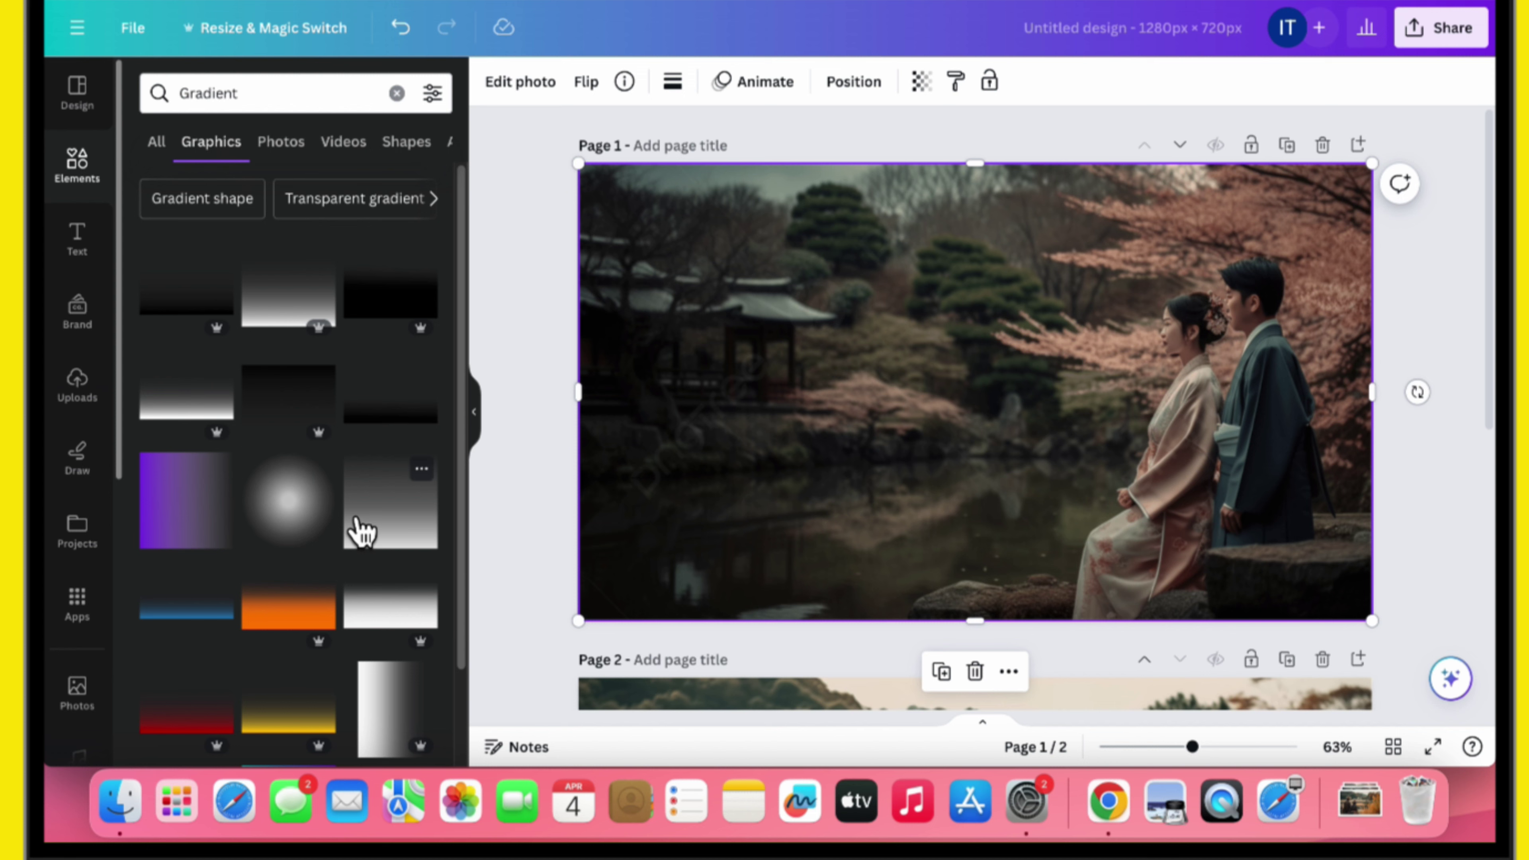
Step: Add the horizontal white-to-transparent gradient to page 1, enlarge it beyond the page height and position it over the photo's left half
{"action": "scroll", "coordinate": [361, 530], "scroll_direction": "down", "scroll_amount": 2}
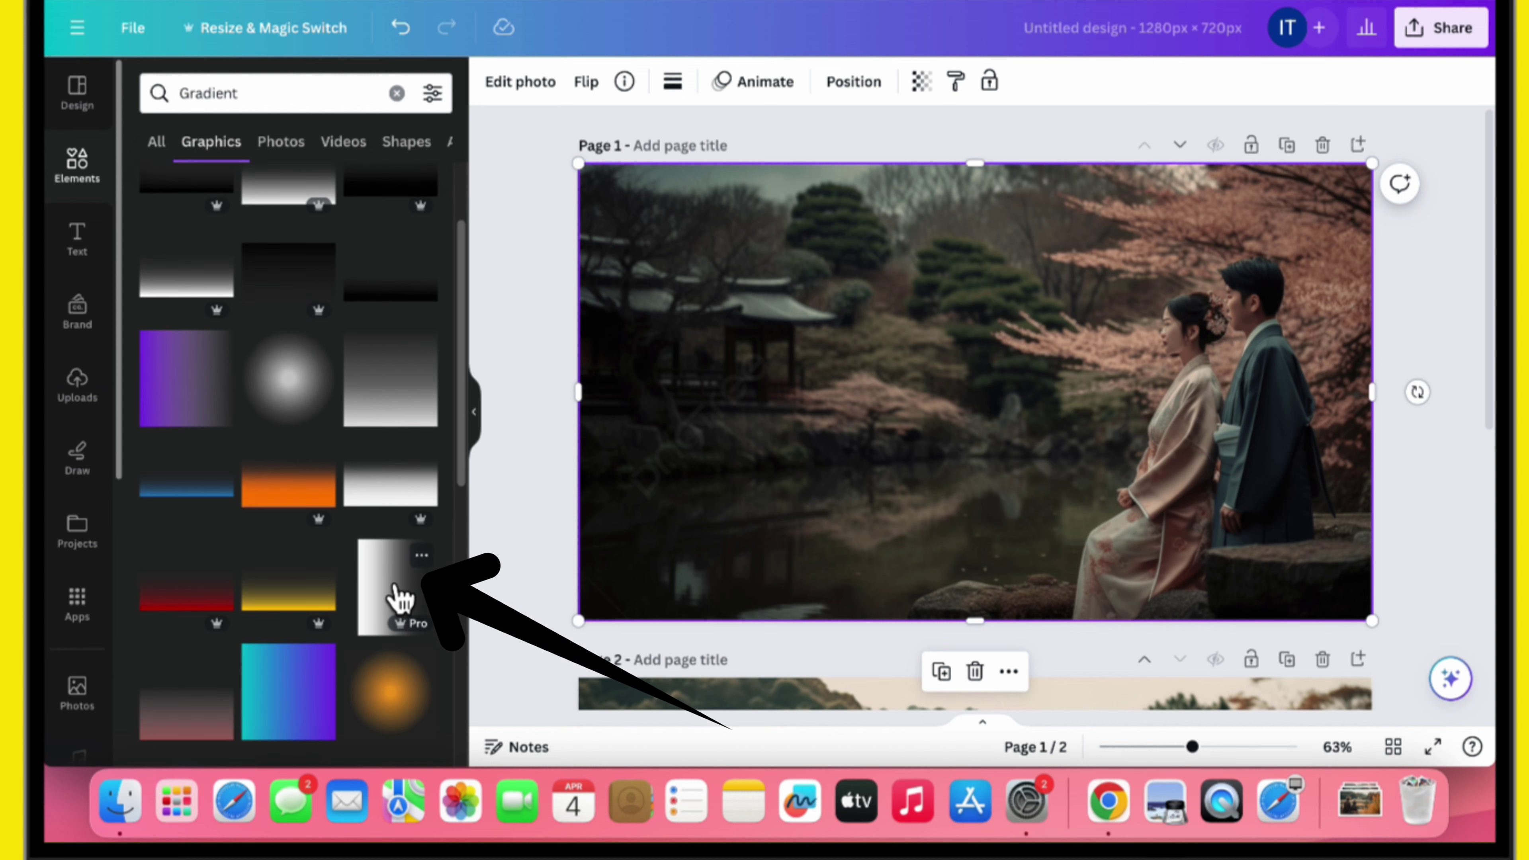
{"action": "left_click_drag", "start_coordinate": [397, 596], "coordinate": [725, 300]}
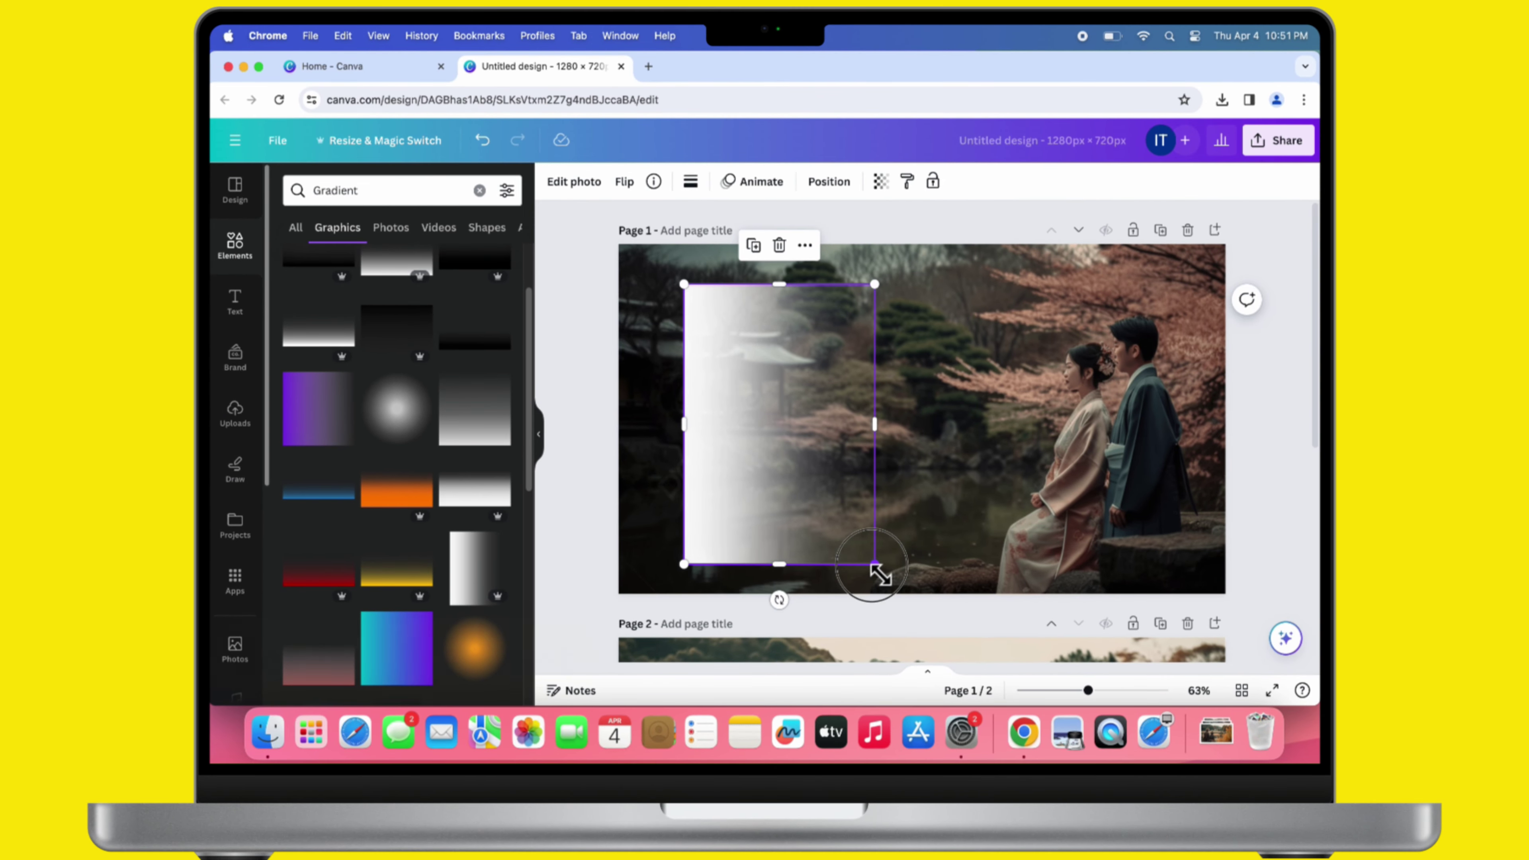
{"action": "left_click_drag", "start_coordinate": [874, 564], "coordinate": [973, 669]}
{"action": "left_click_drag", "start_coordinate": [894, 479], "coordinate": [936, 438]}
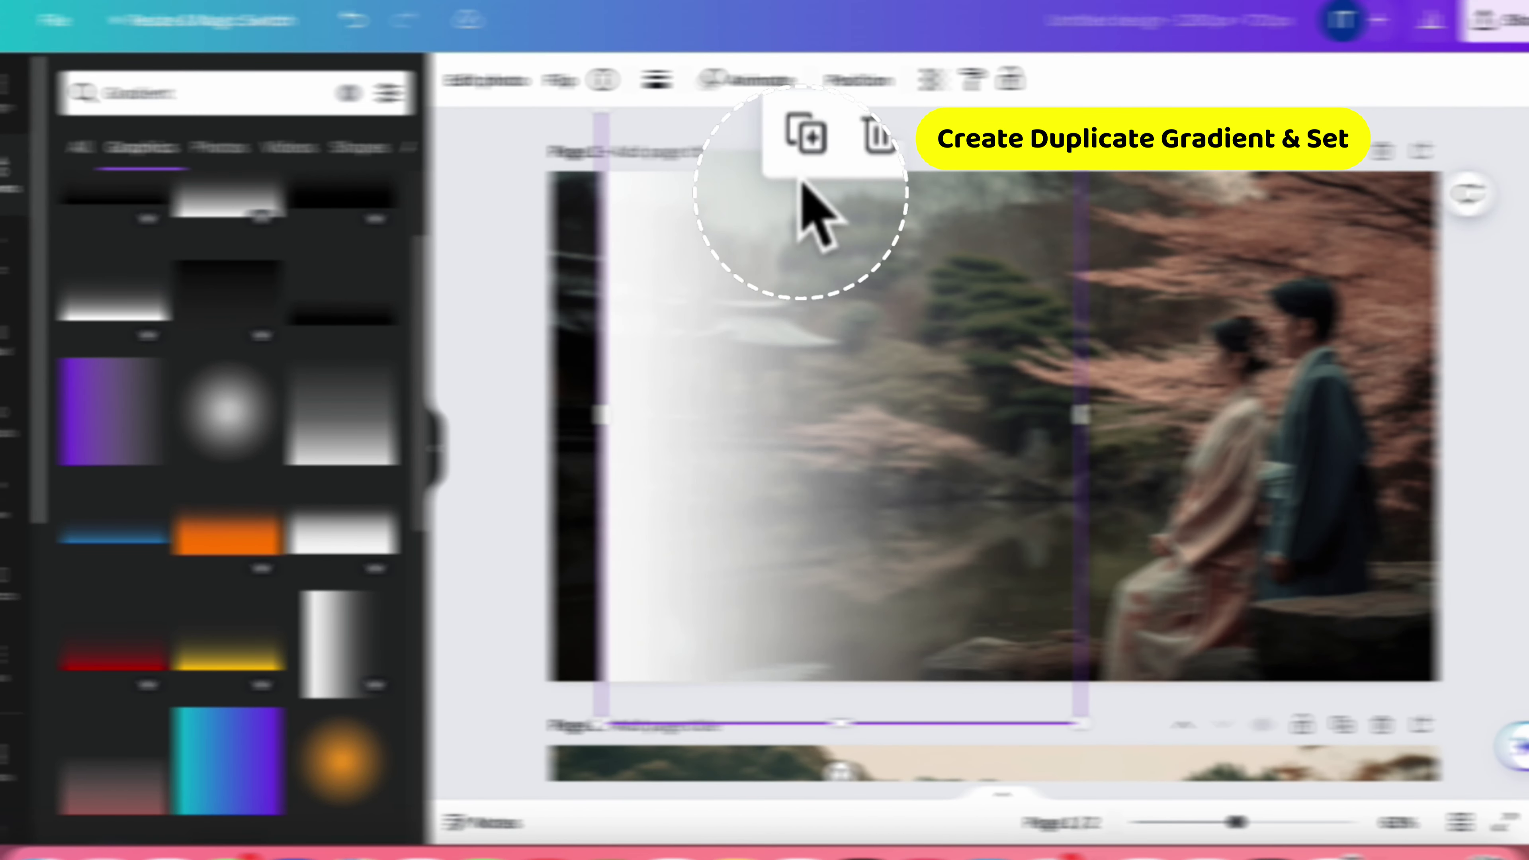
Step: Duplicate the white gradient several times and shift the copies left until the left side of the page 1 photo fades to solid white
{"action": "left_click", "coordinate": [809, 169]}
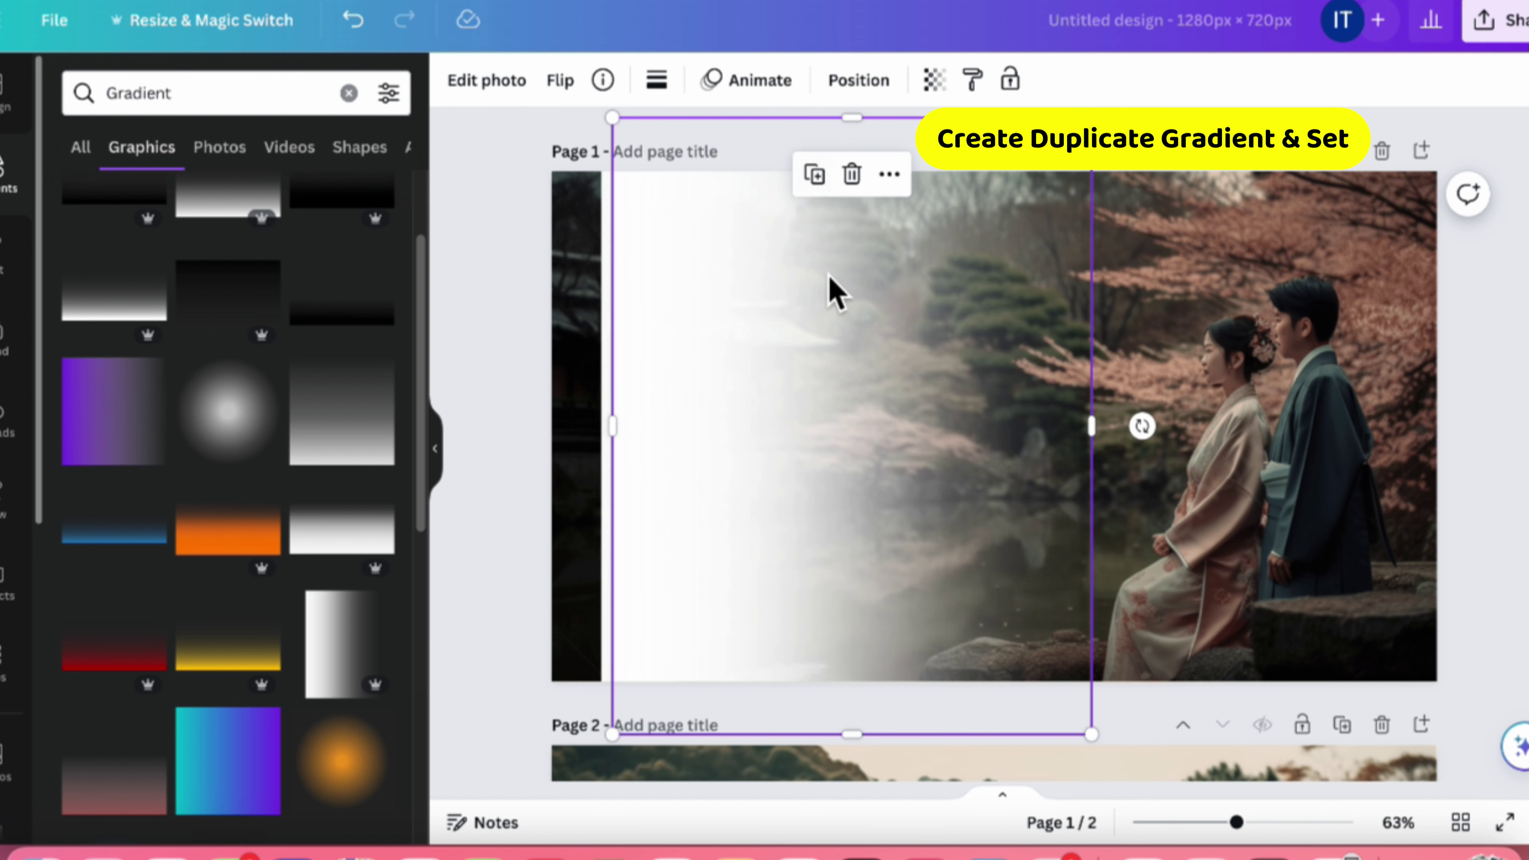
{"action": "left_click_drag", "start_coordinate": [829, 290], "coordinate": [725, 407]}
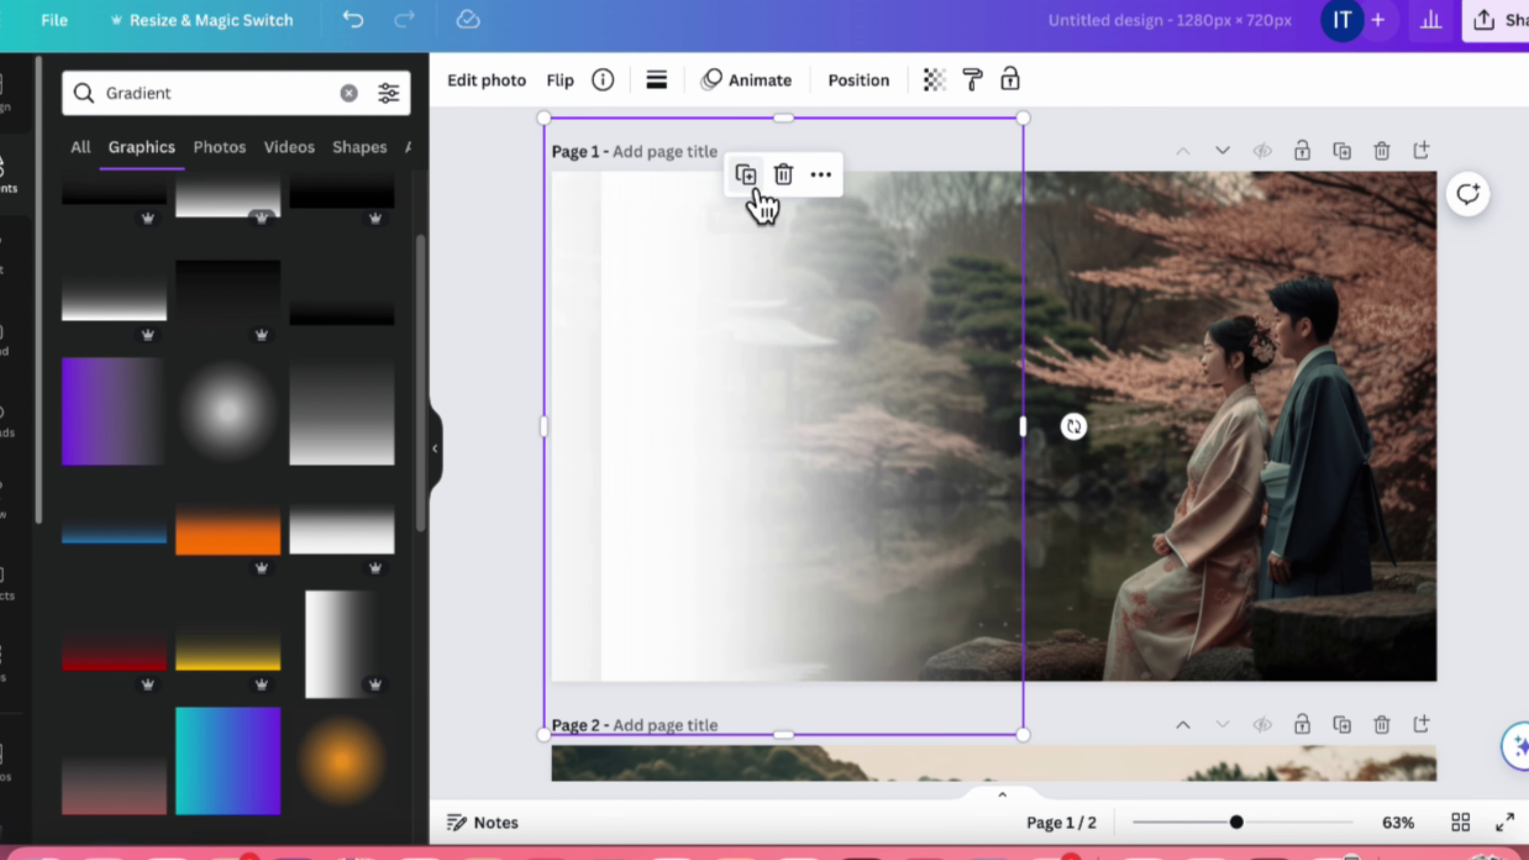
{"action": "left_click", "coordinate": [750, 179]}
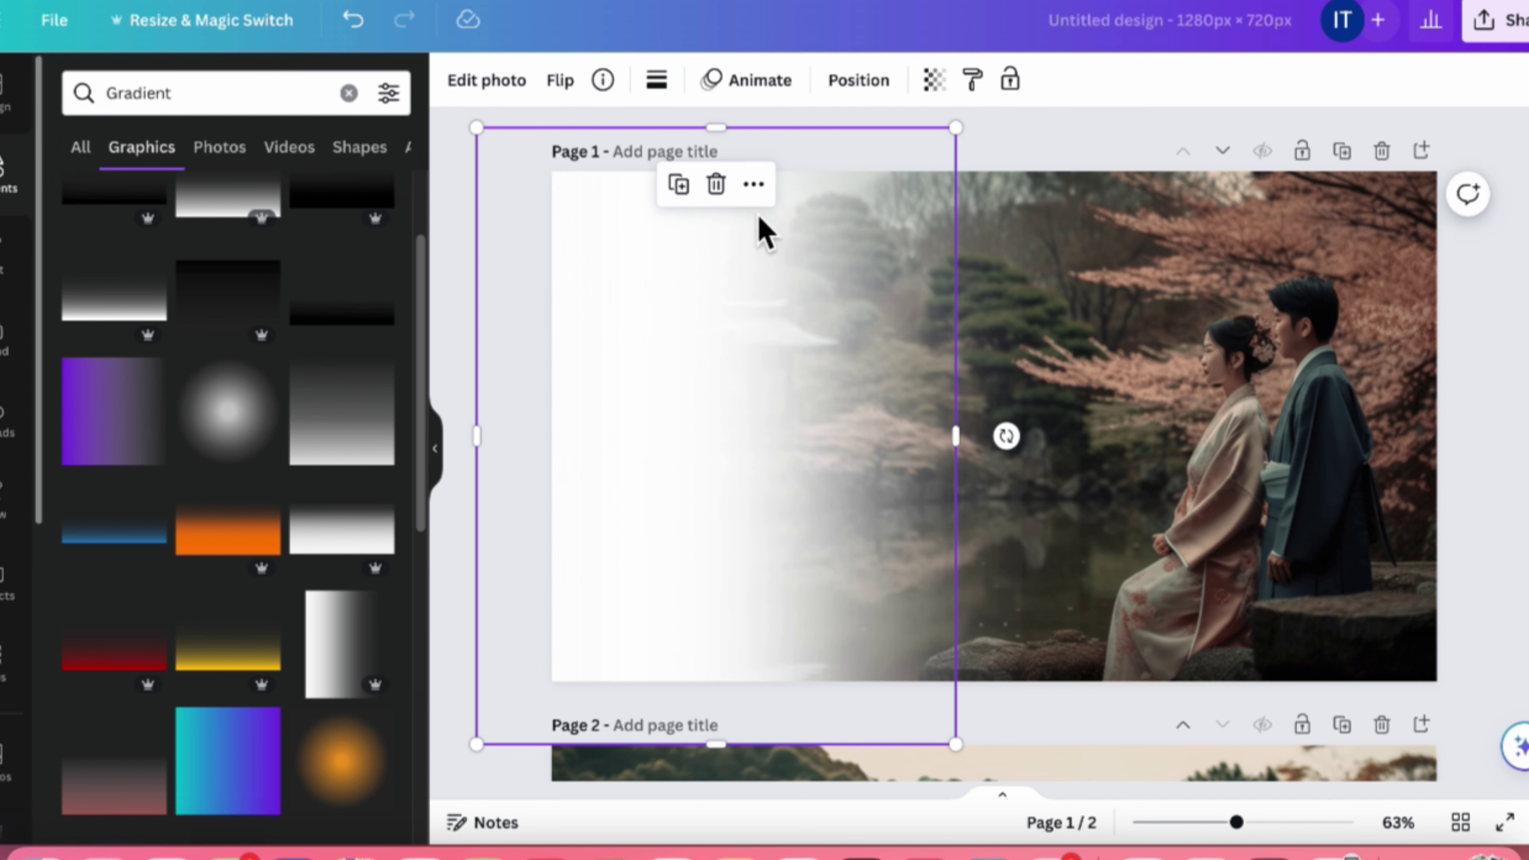
{"action": "left_click", "coordinate": [679, 185]}
{"action": "left_click_drag", "start_coordinate": [754, 362], "coordinate": [806, 365]}
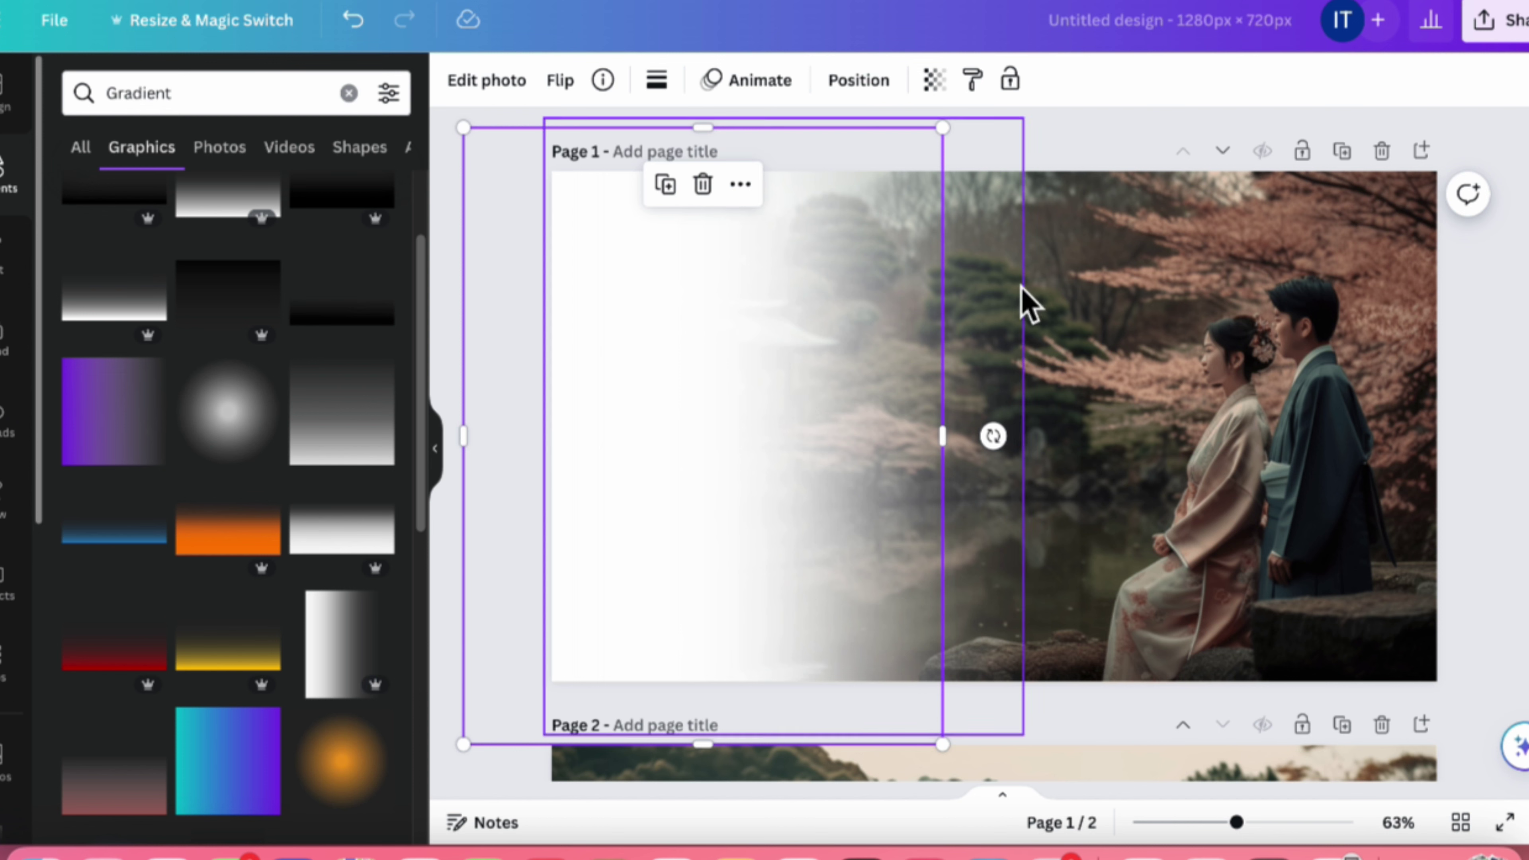
{"action": "key", "text": "super+z"}
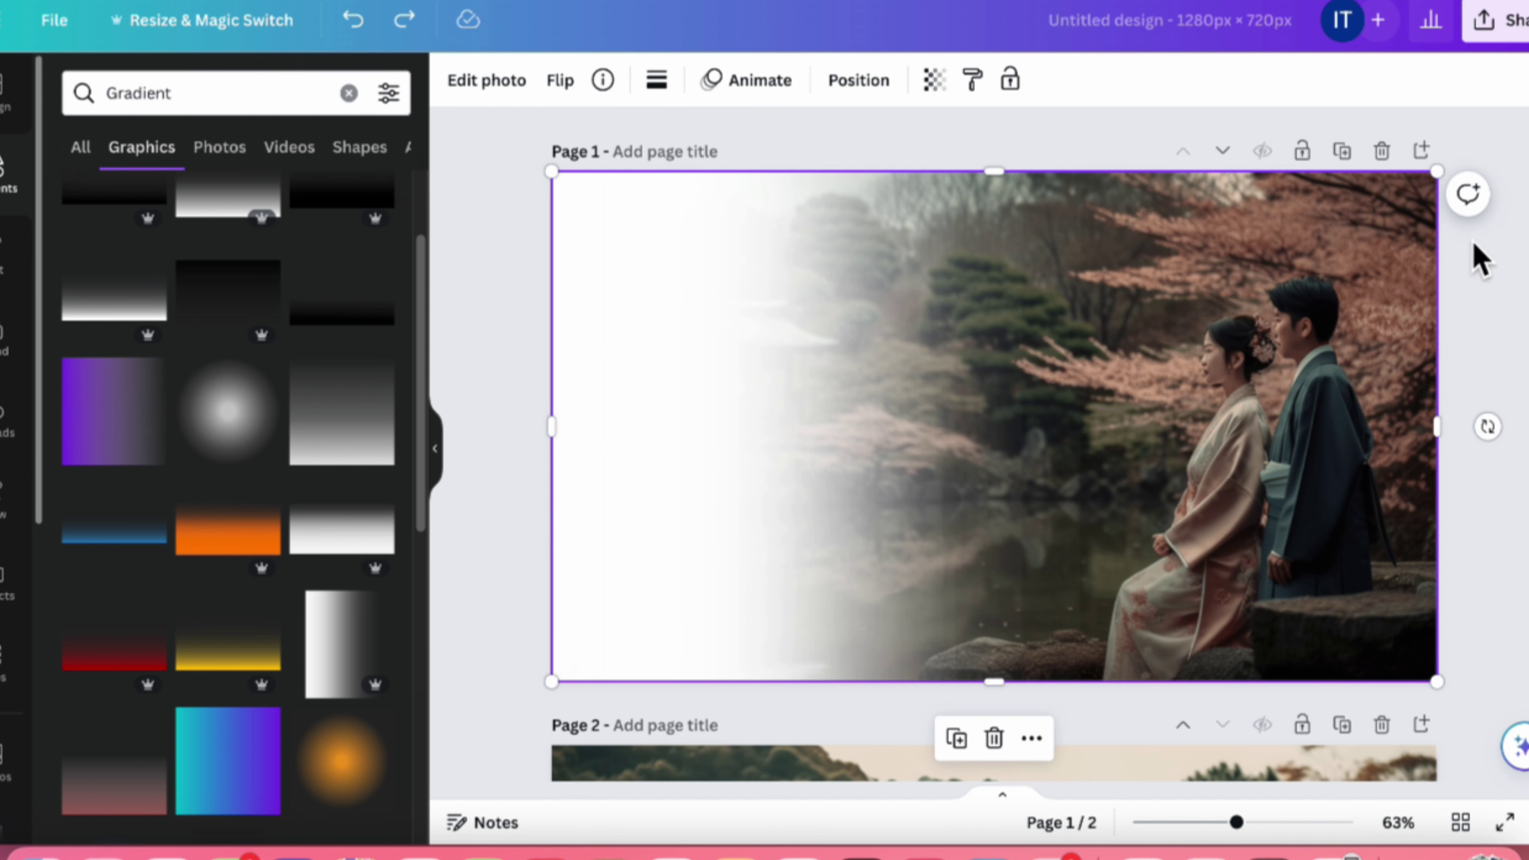
Step: Select all the white gradient copies on page 1, group them and narrow the group slightly from its right edge
{"action": "left_click", "coordinate": [1477, 258]}
{"action": "left_click_drag", "start_coordinate": [1132, 295], "coordinate": [475, 366]}
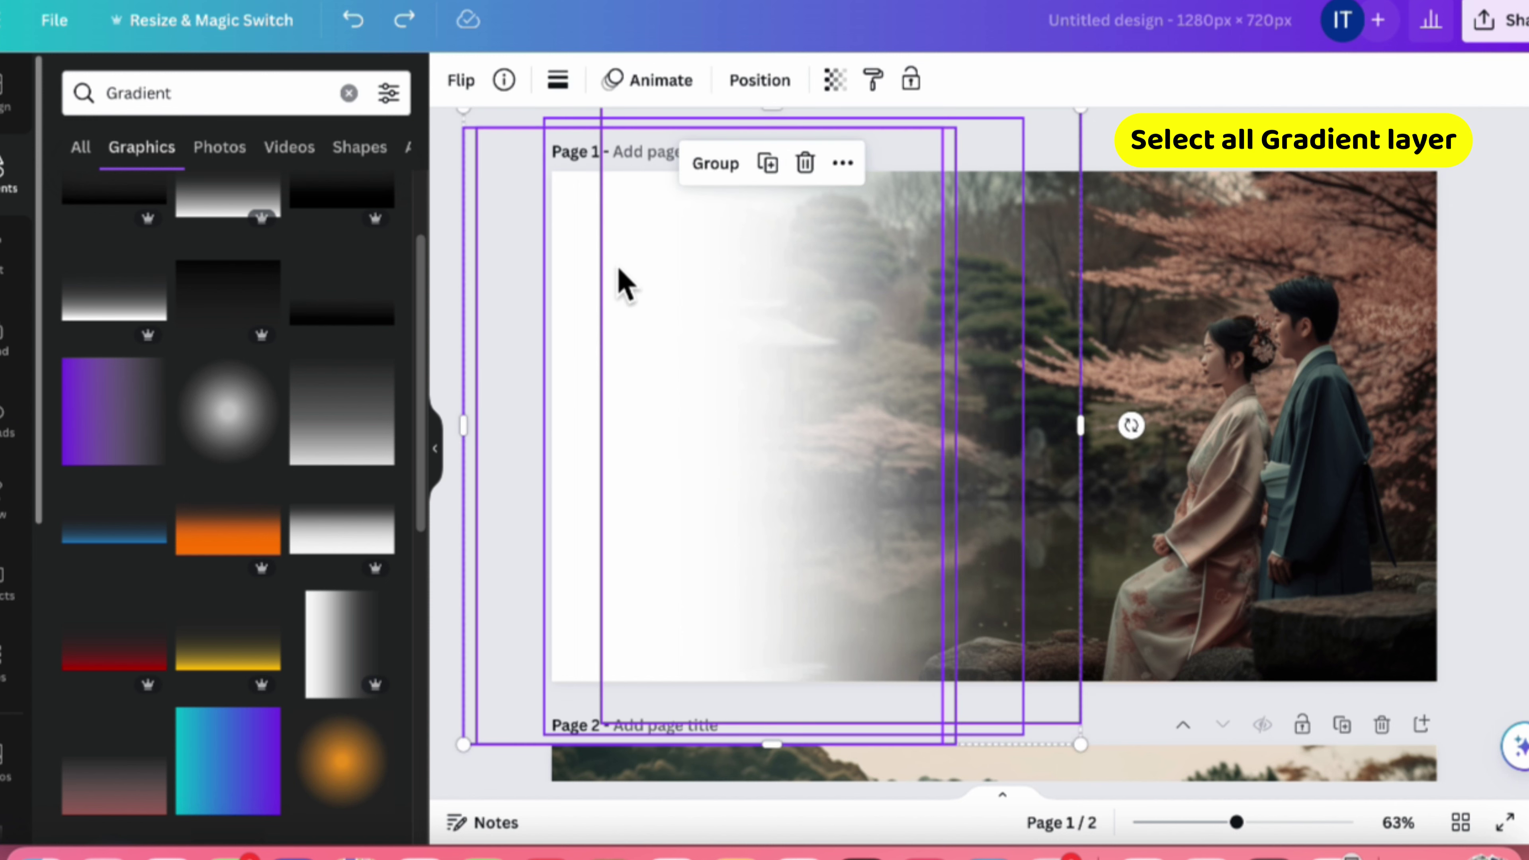
{"action": "left_click", "coordinate": [716, 164]}
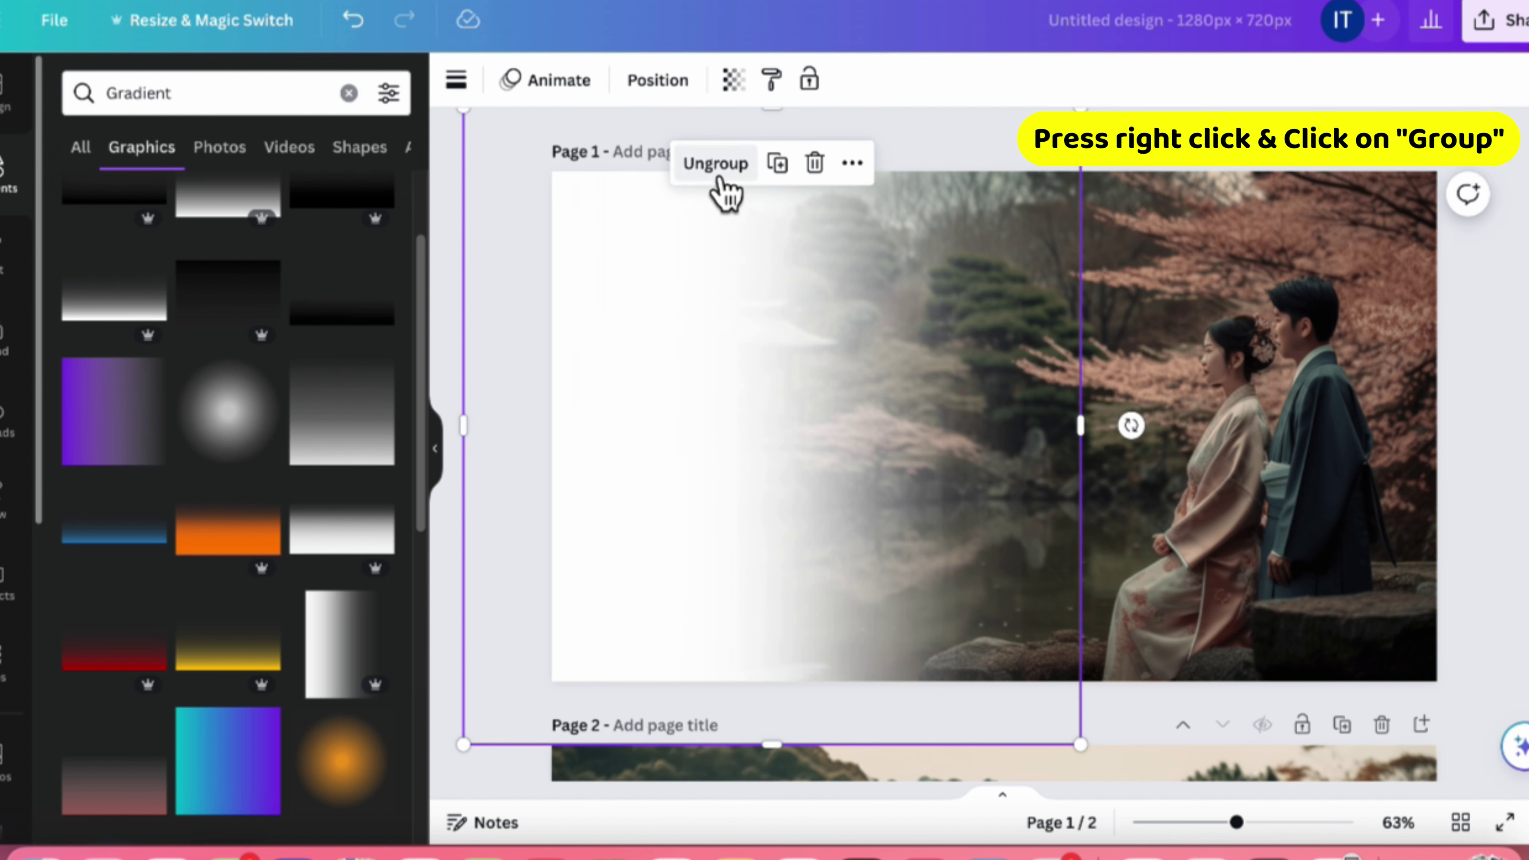
{"action": "mouse_move", "coordinate": [1085, 436]}
{"action": "left_mouse_down"}
{"action": "mouse_move", "coordinate": [1133, 433]}
{"action": "mouse_move", "coordinate": [1072, 427]}
{"action": "left_mouse_up"}
Step: Copy the gradient group from page 1 and paste it onto page 2
{"action": "right_click", "coordinate": [830, 304]}
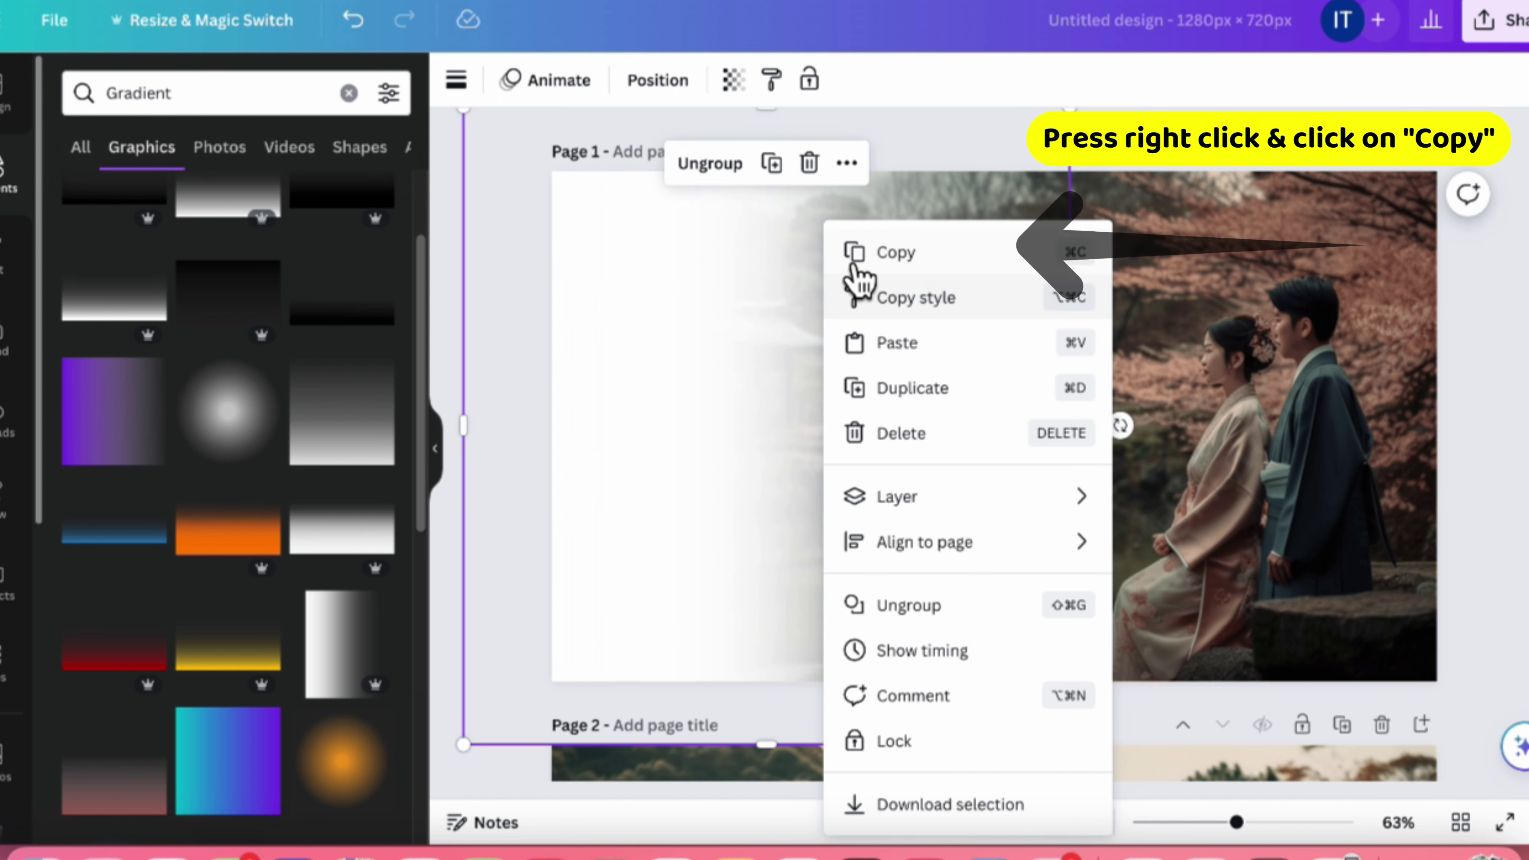
{"action": "left_click", "coordinate": [934, 256]}
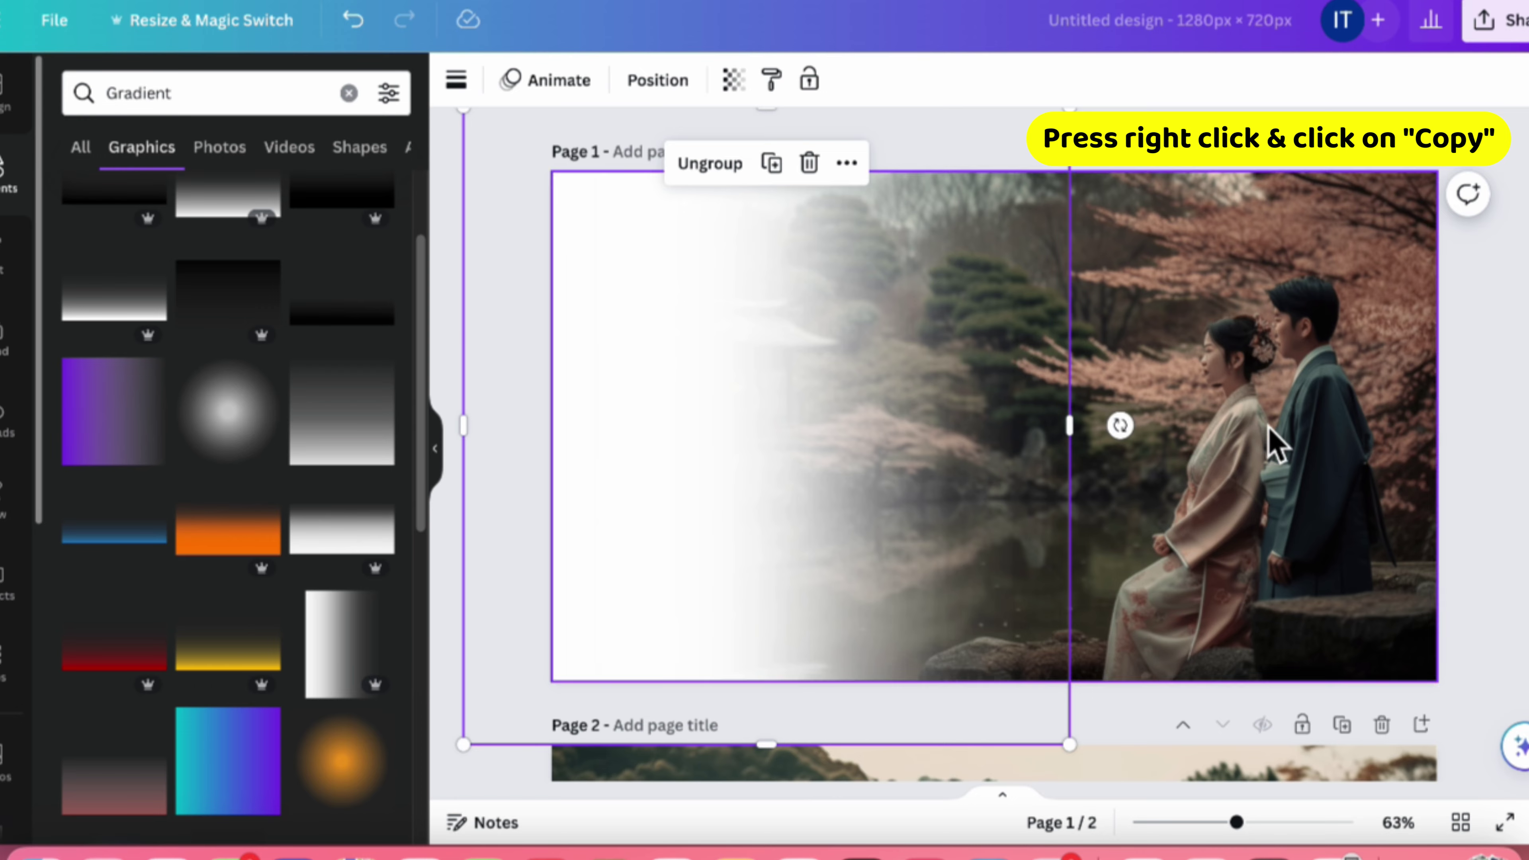
{"action": "scroll", "coordinate": [1263, 438], "scroll_direction": "down", "scroll_amount": 5}
{"action": "left_click", "coordinate": [945, 427]}
{"action": "right_click", "coordinate": [945, 428]}
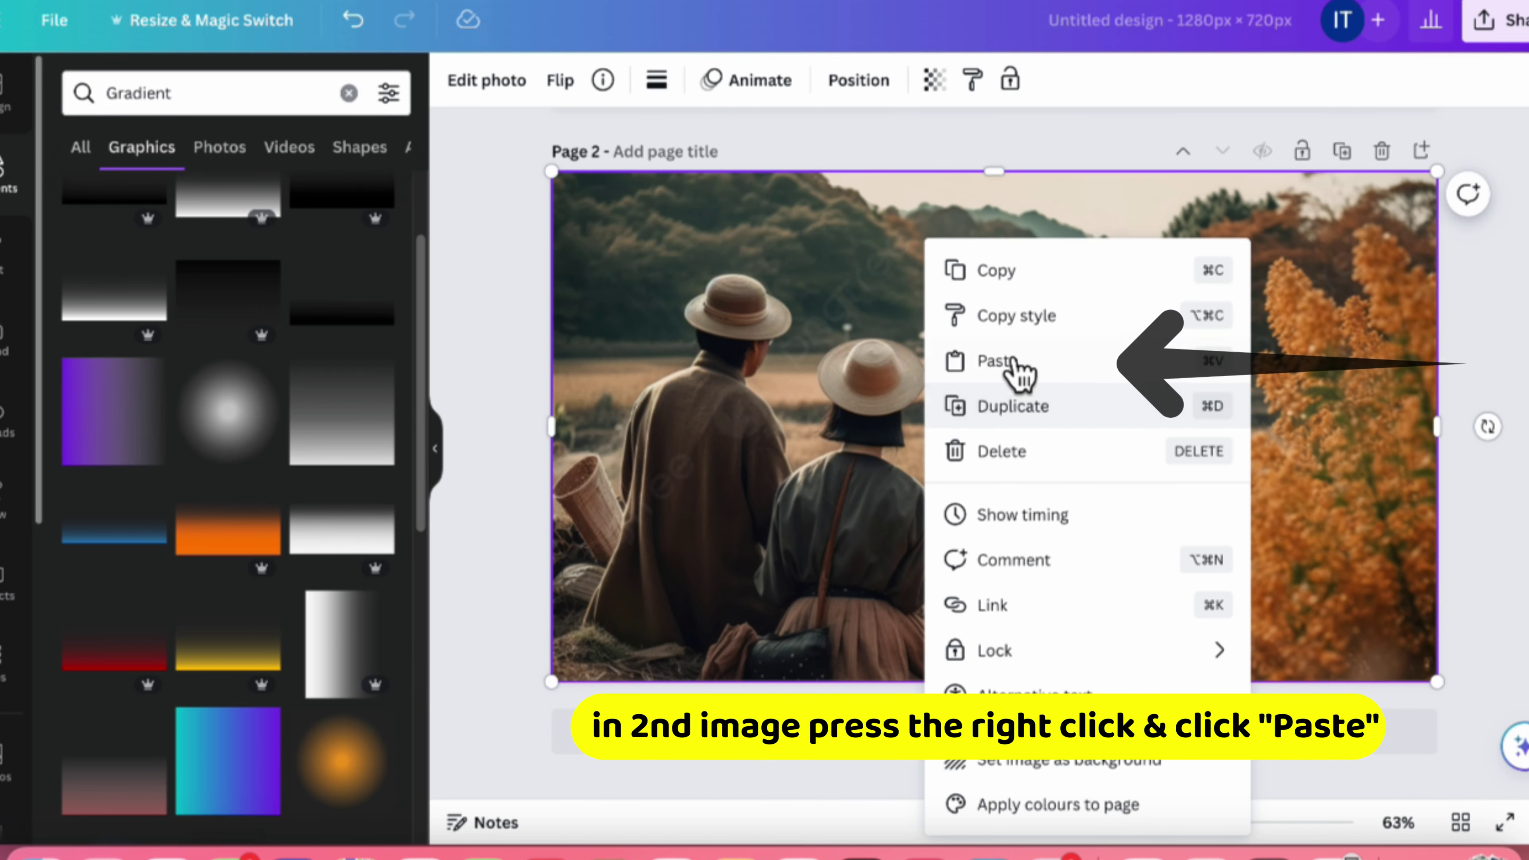
{"action": "left_click", "coordinate": [1060, 360]}
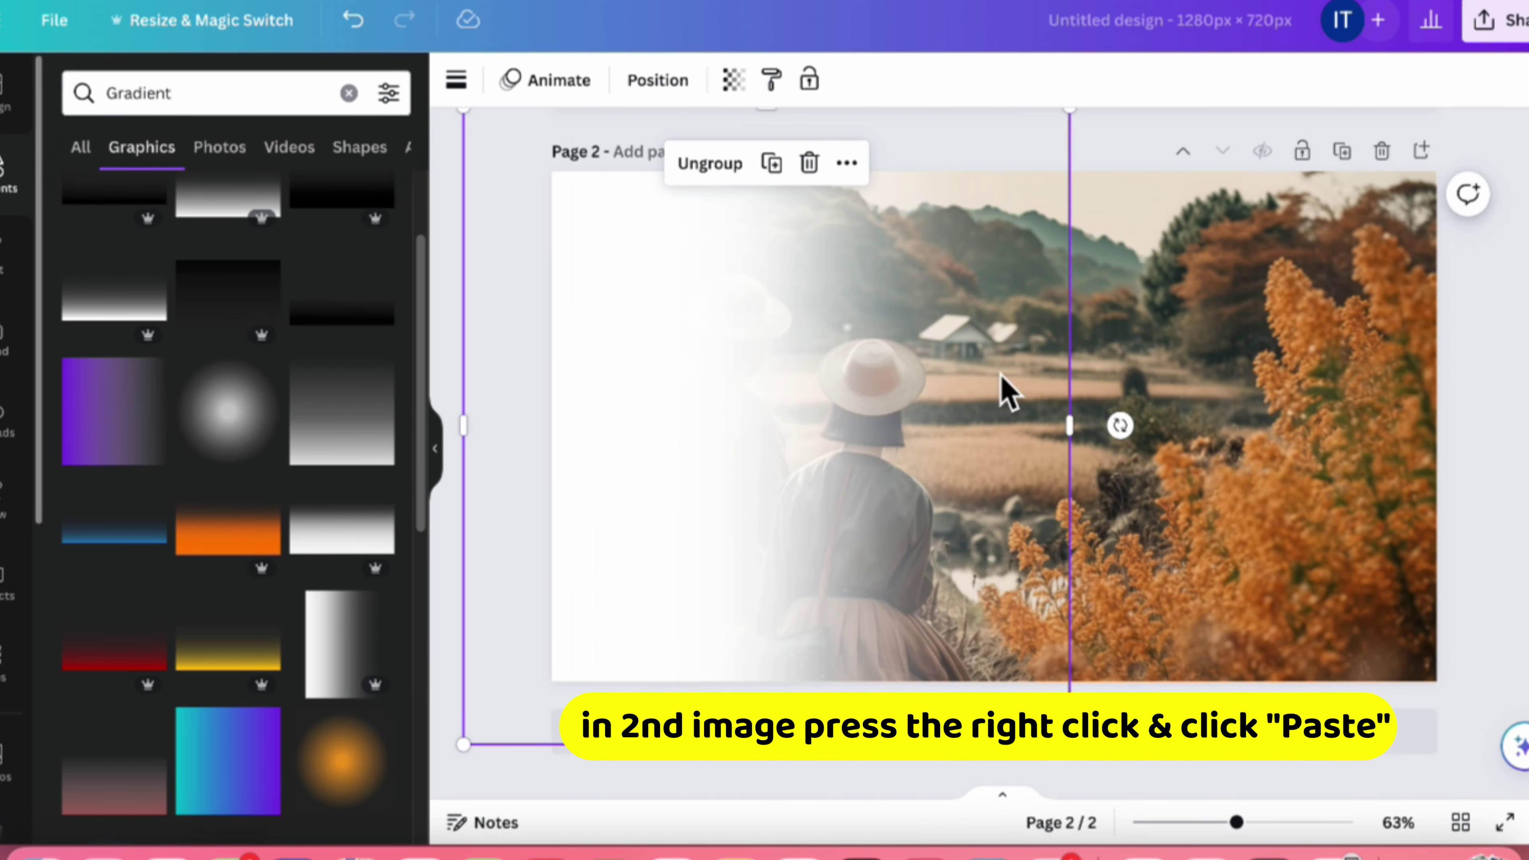
Step: Rotate the pasted gradient group to -180° and move it over the right side of the page 2 photo
{"action": "left_click_drag", "start_coordinate": [1119, 425], "coordinate": [584, 434]}
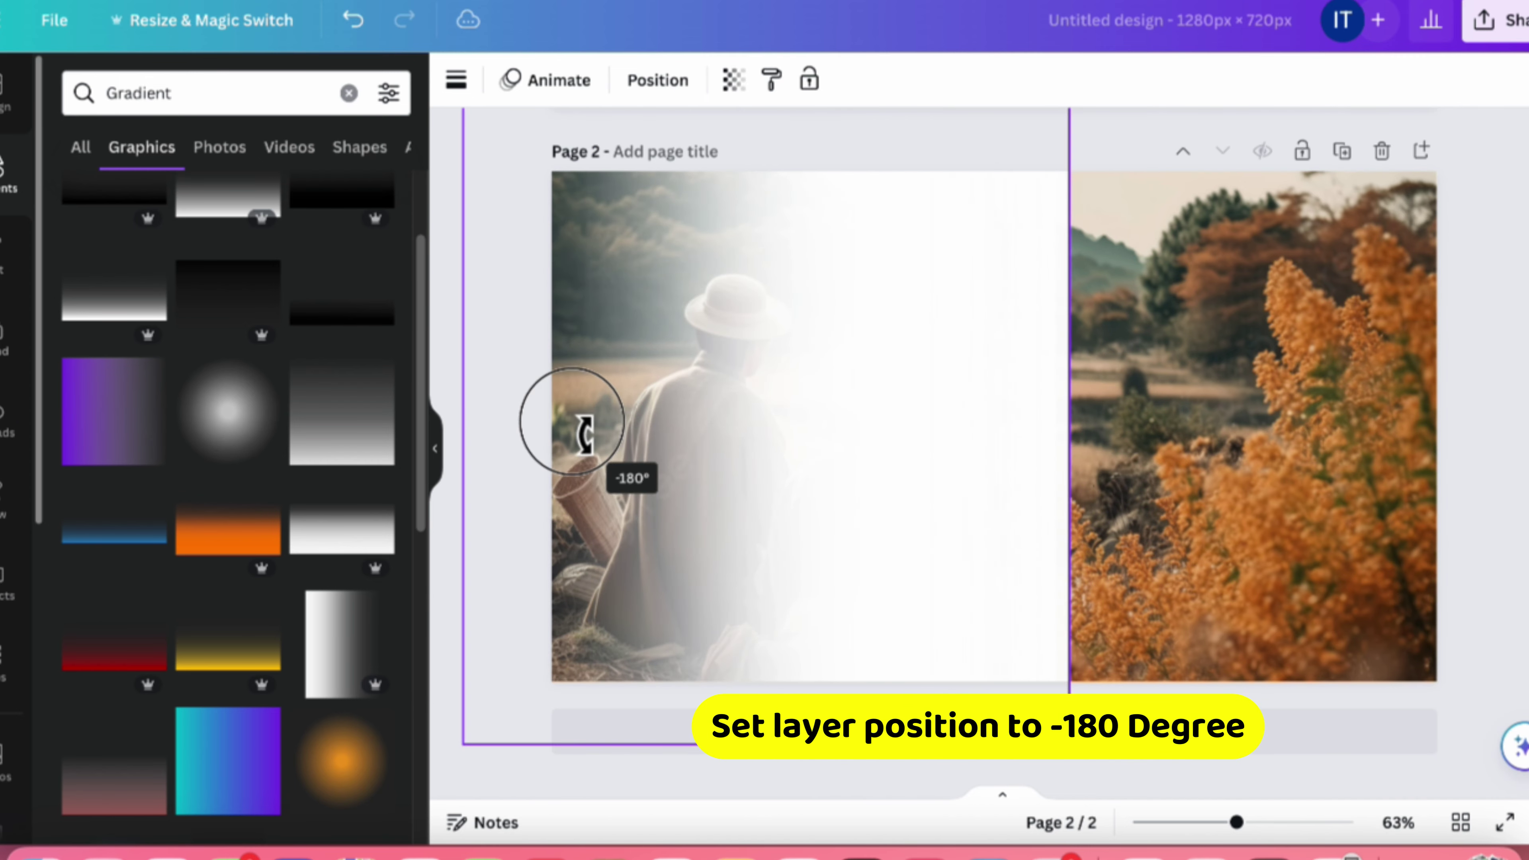
{"action": "left_click_drag", "start_coordinate": [784, 430], "coordinate": [1157, 421]}
{"action": "left_click", "coordinate": [563, 392]}
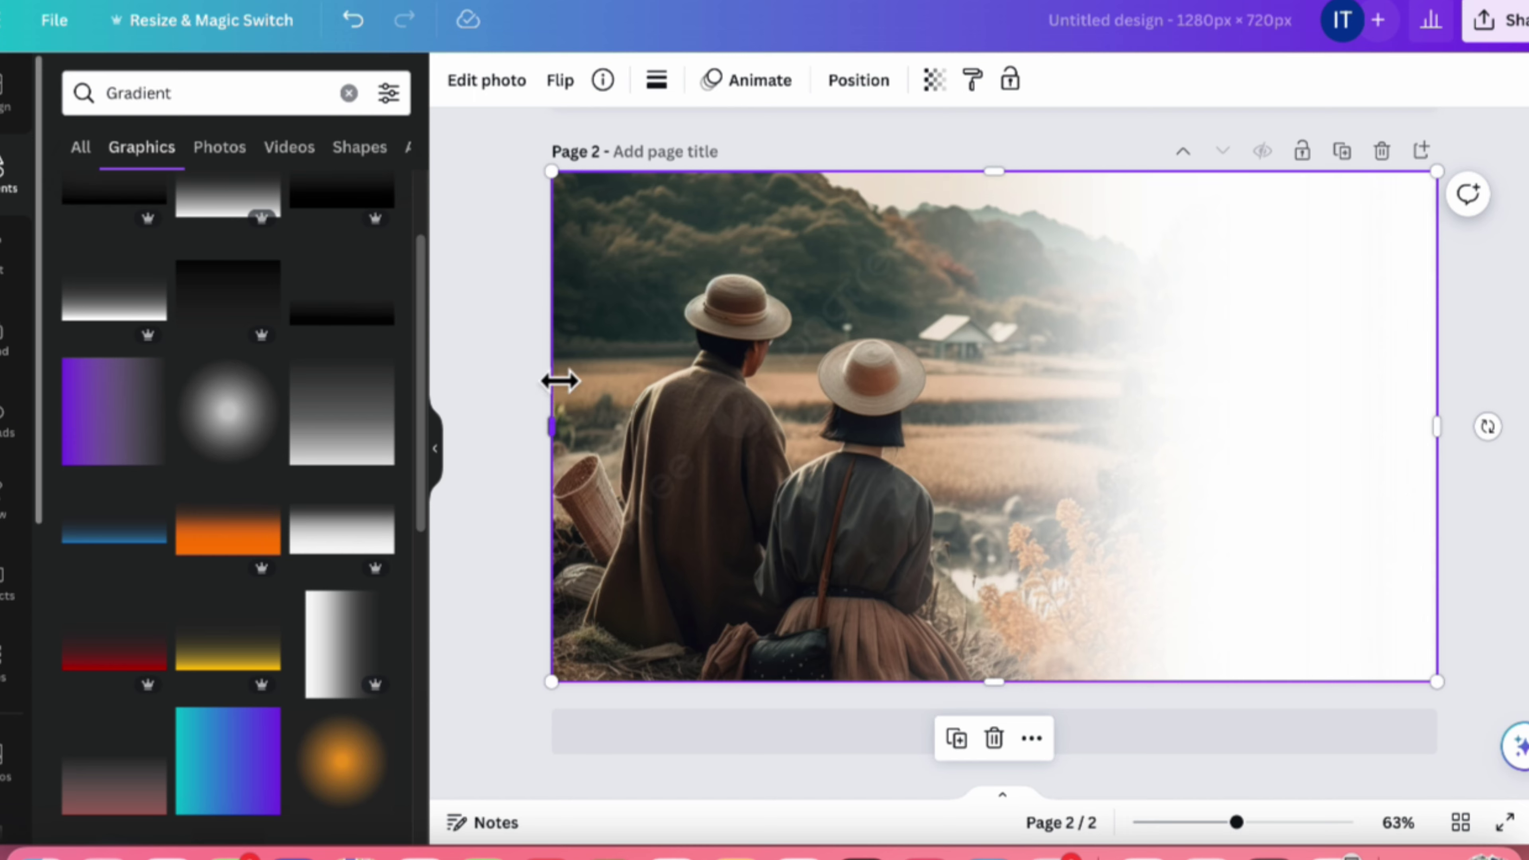
{"action": "left_click", "coordinate": [519, 375]}
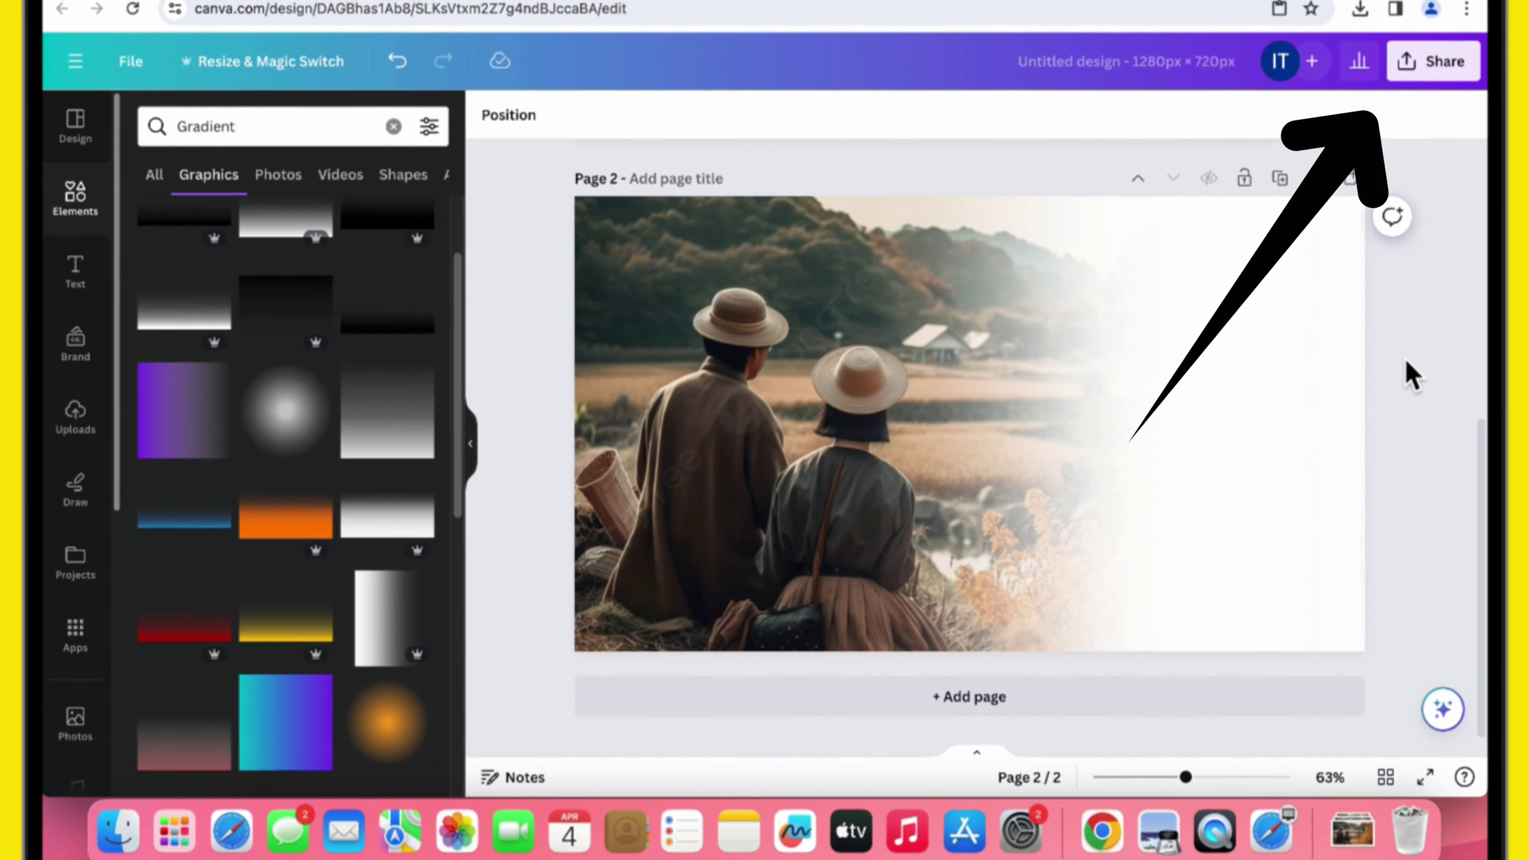
Step: Download only page 1 as a PNG at 1,280 × 720 px
{"action": "scroll", "coordinate": [1410, 376], "scroll_direction": "up", "scroll_amount": 5}
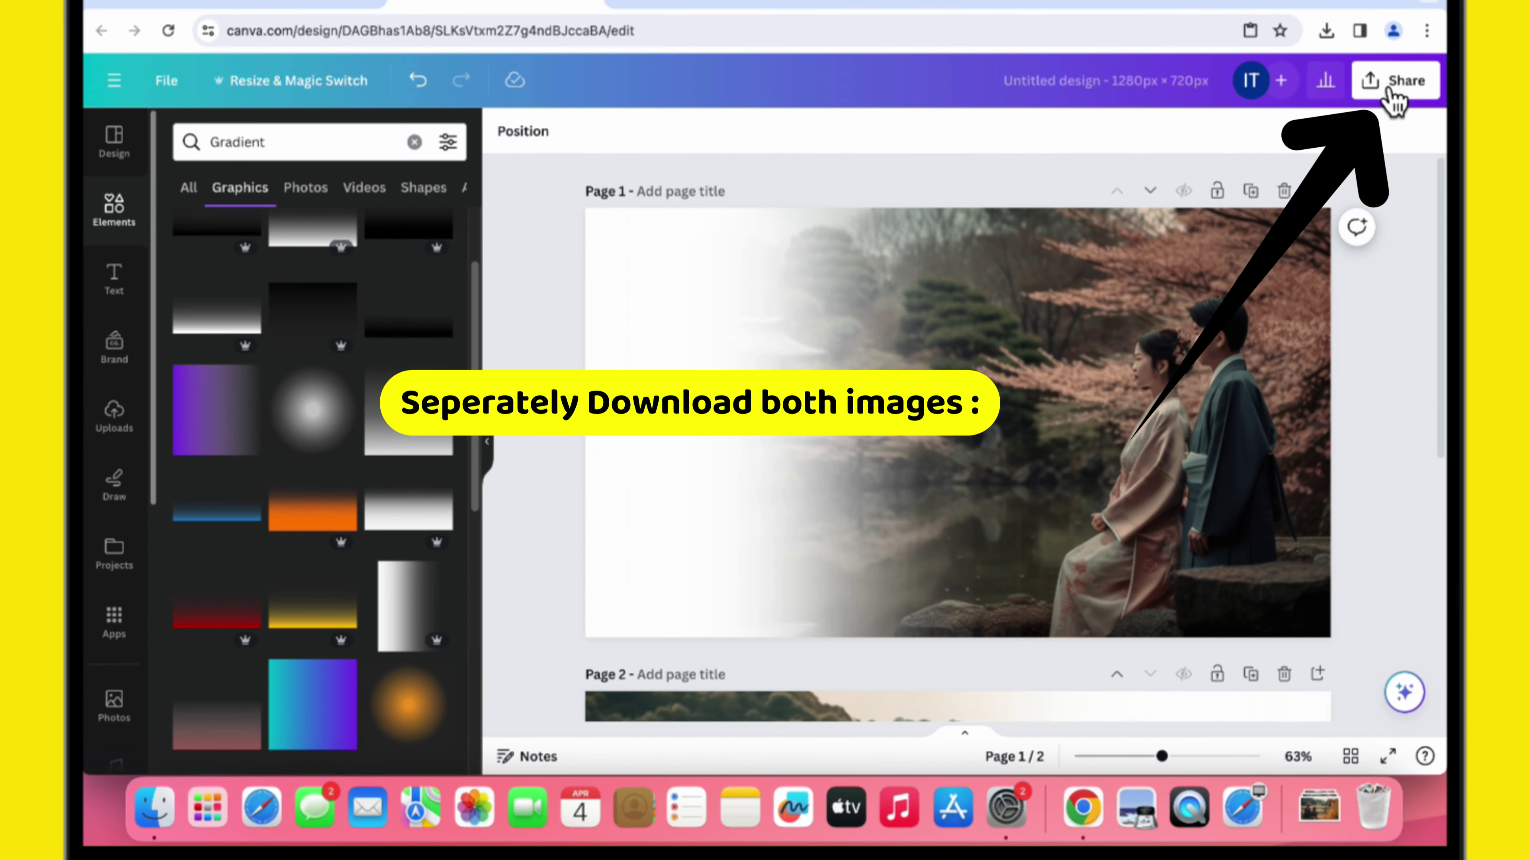
{"action": "left_click", "coordinate": [1391, 85]}
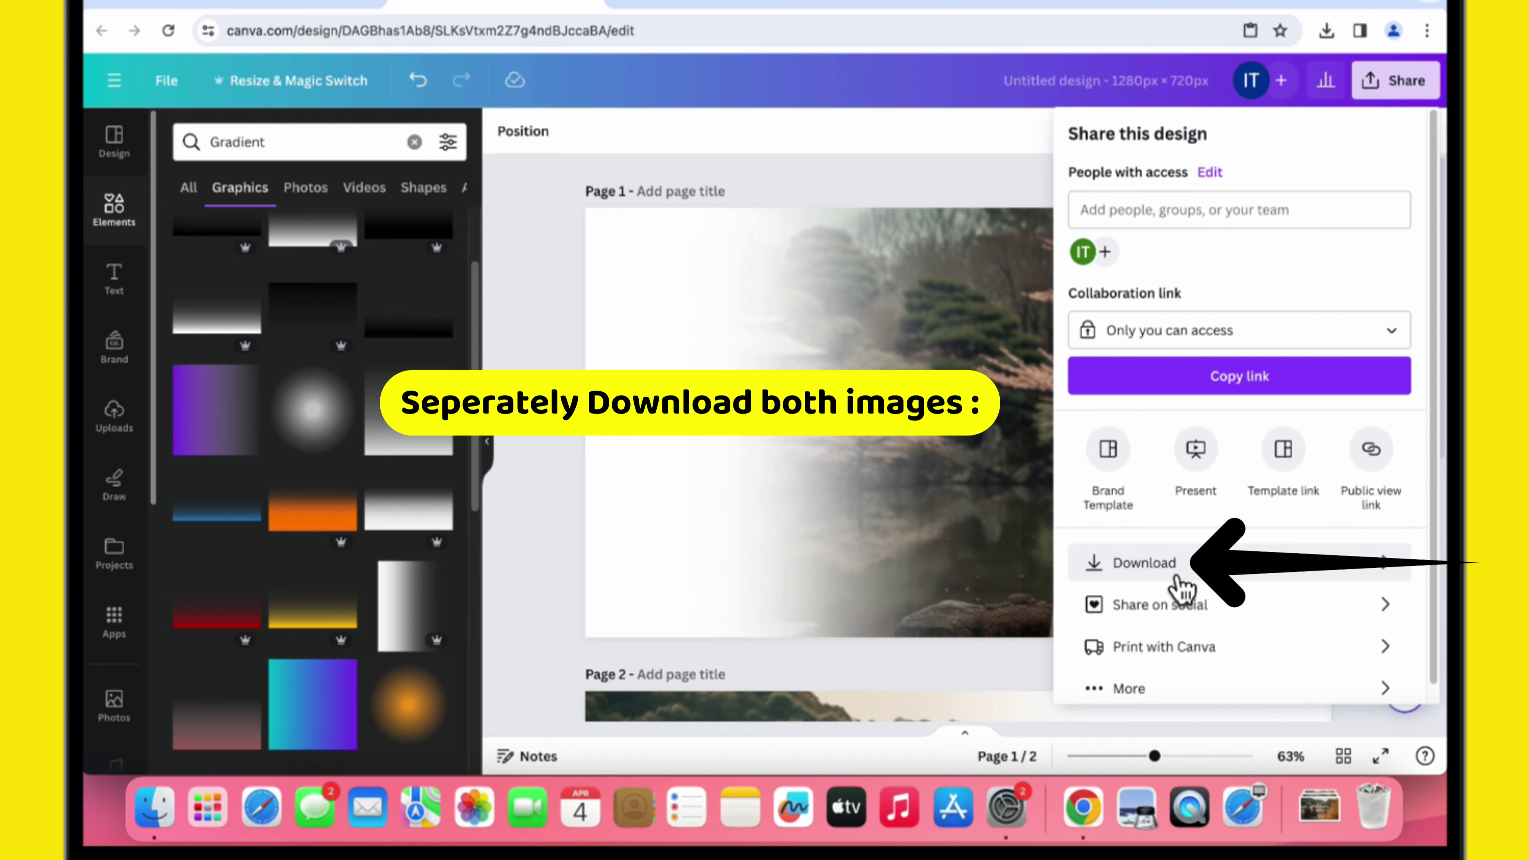
{"action": "left_click", "coordinate": [1144, 563]}
{"action": "left_click", "coordinate": [1190, 431]}
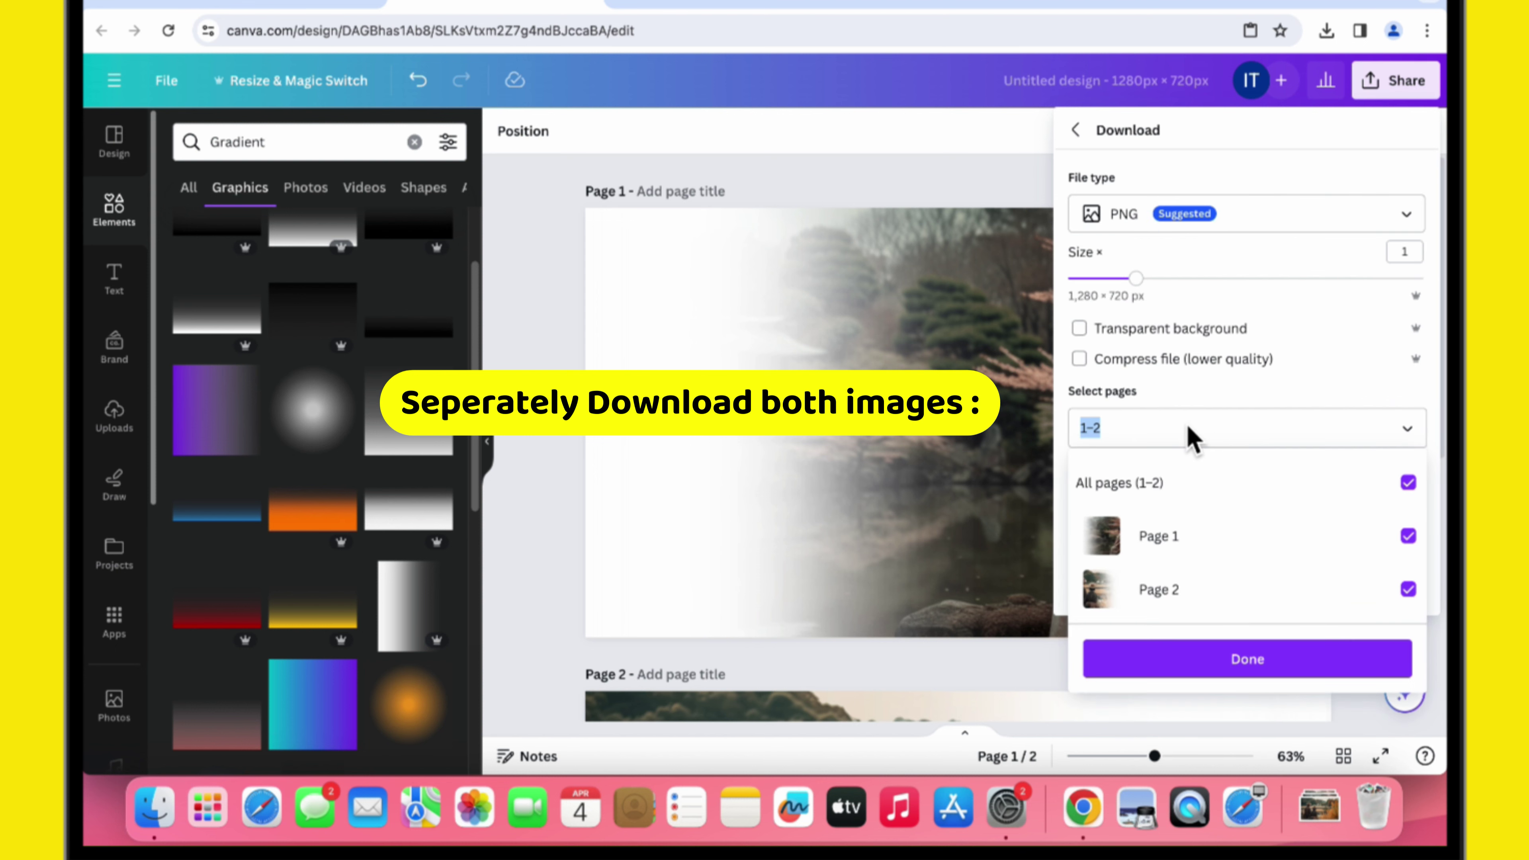
{"action": "left_click", "coordinate": [1247, 659]}
{"action": "left_click", "coordinate": [1227, 479]}
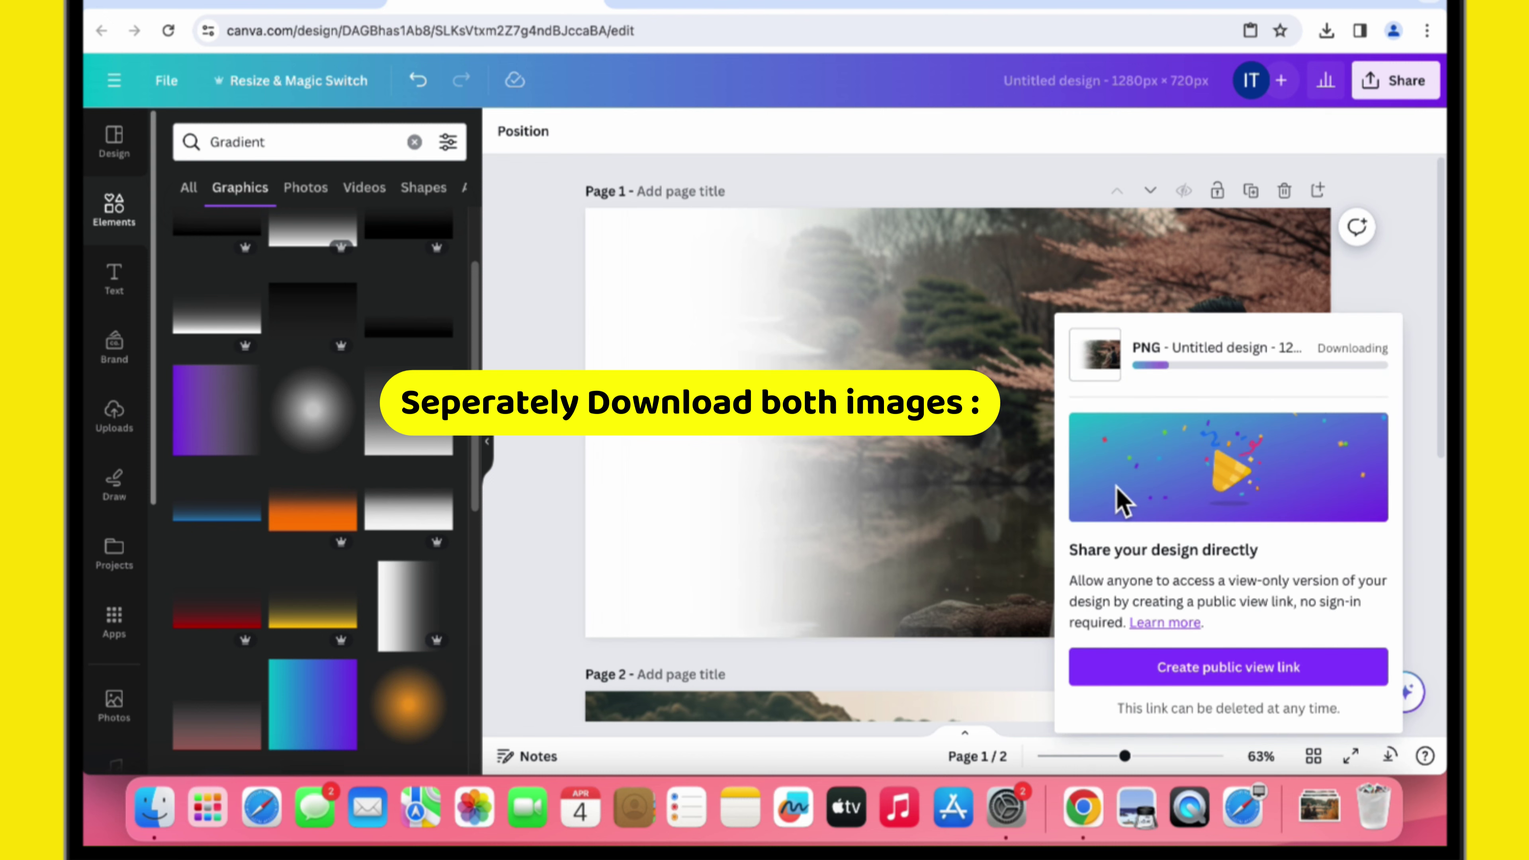
{"action": "left_click", "coordinate": [1348, 271]}
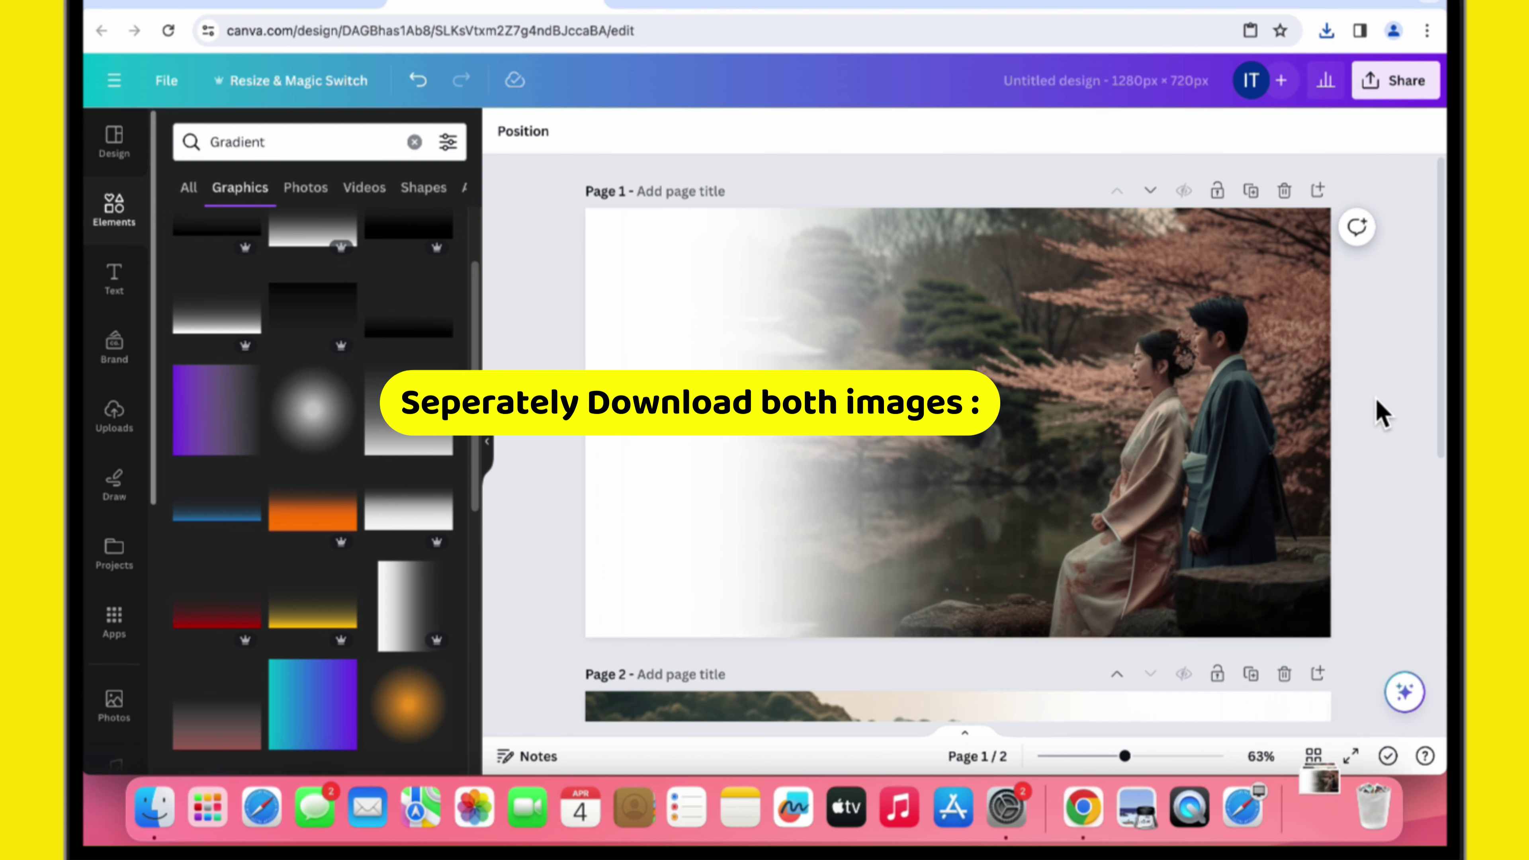
Step: Download only page 2 as a PNG at 1,280 × 720 px
{"action": "left_click", "coordinate": [1374, 89]}
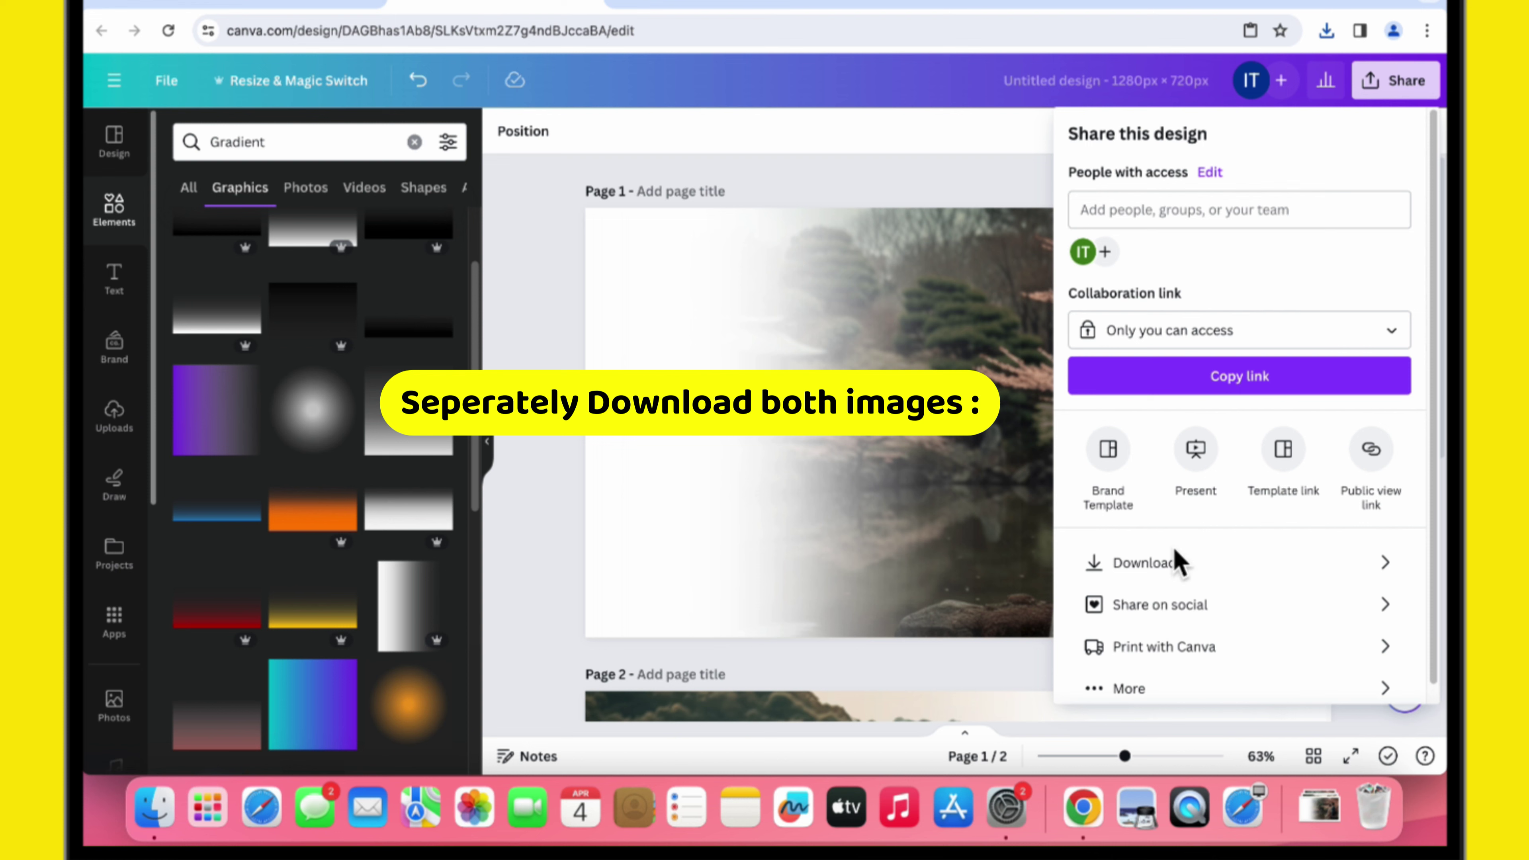
{"action": "left_click", "coordinate": [1178, 562]}
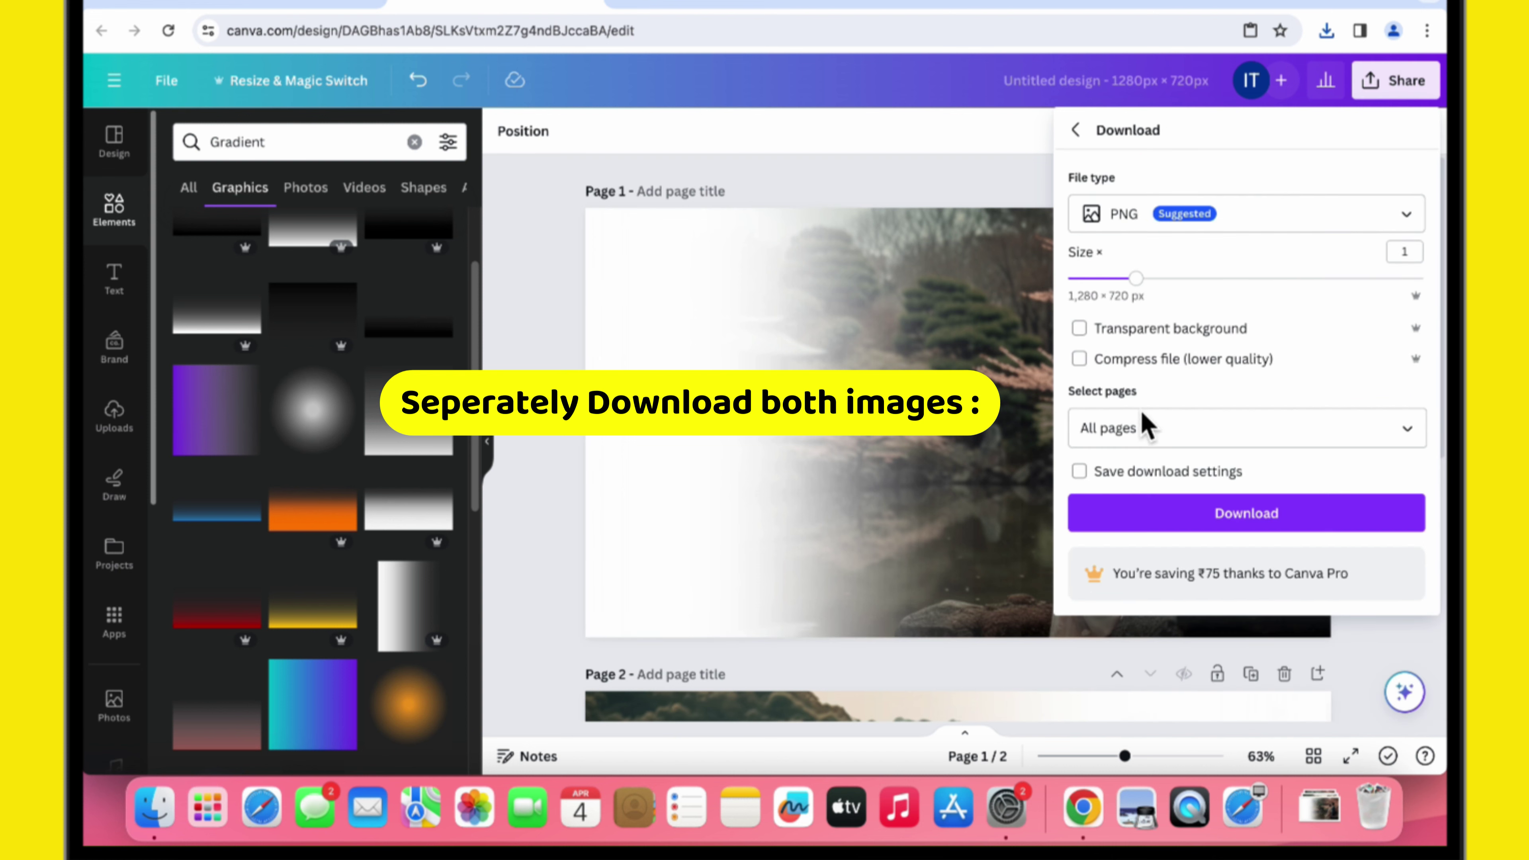
{"action": "left_click", "coordinate": [1148, 426]}
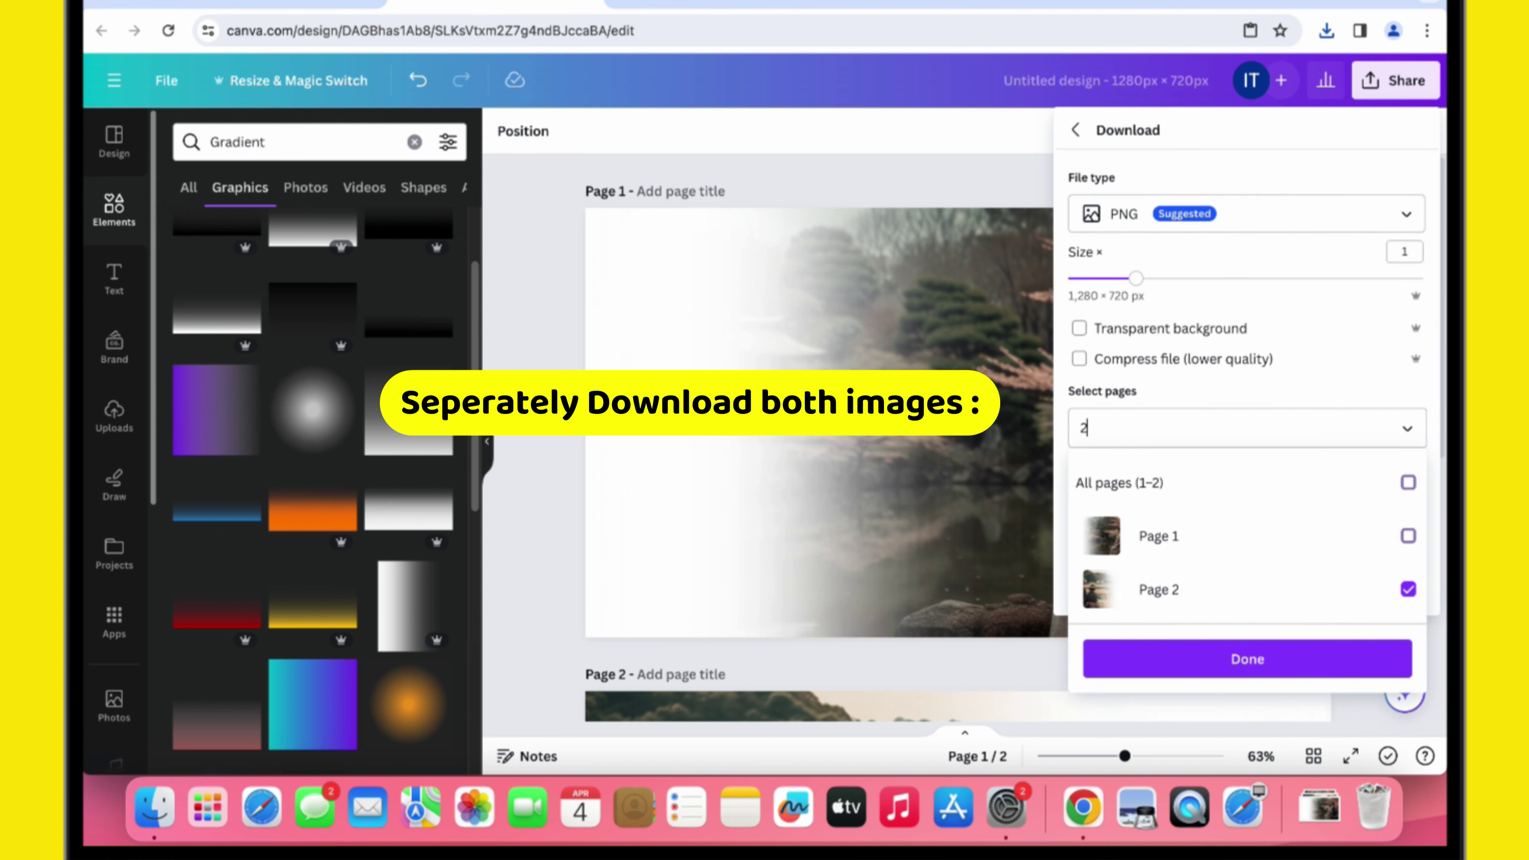
{"action": "left_click", "coordinate": [1265, 662]}
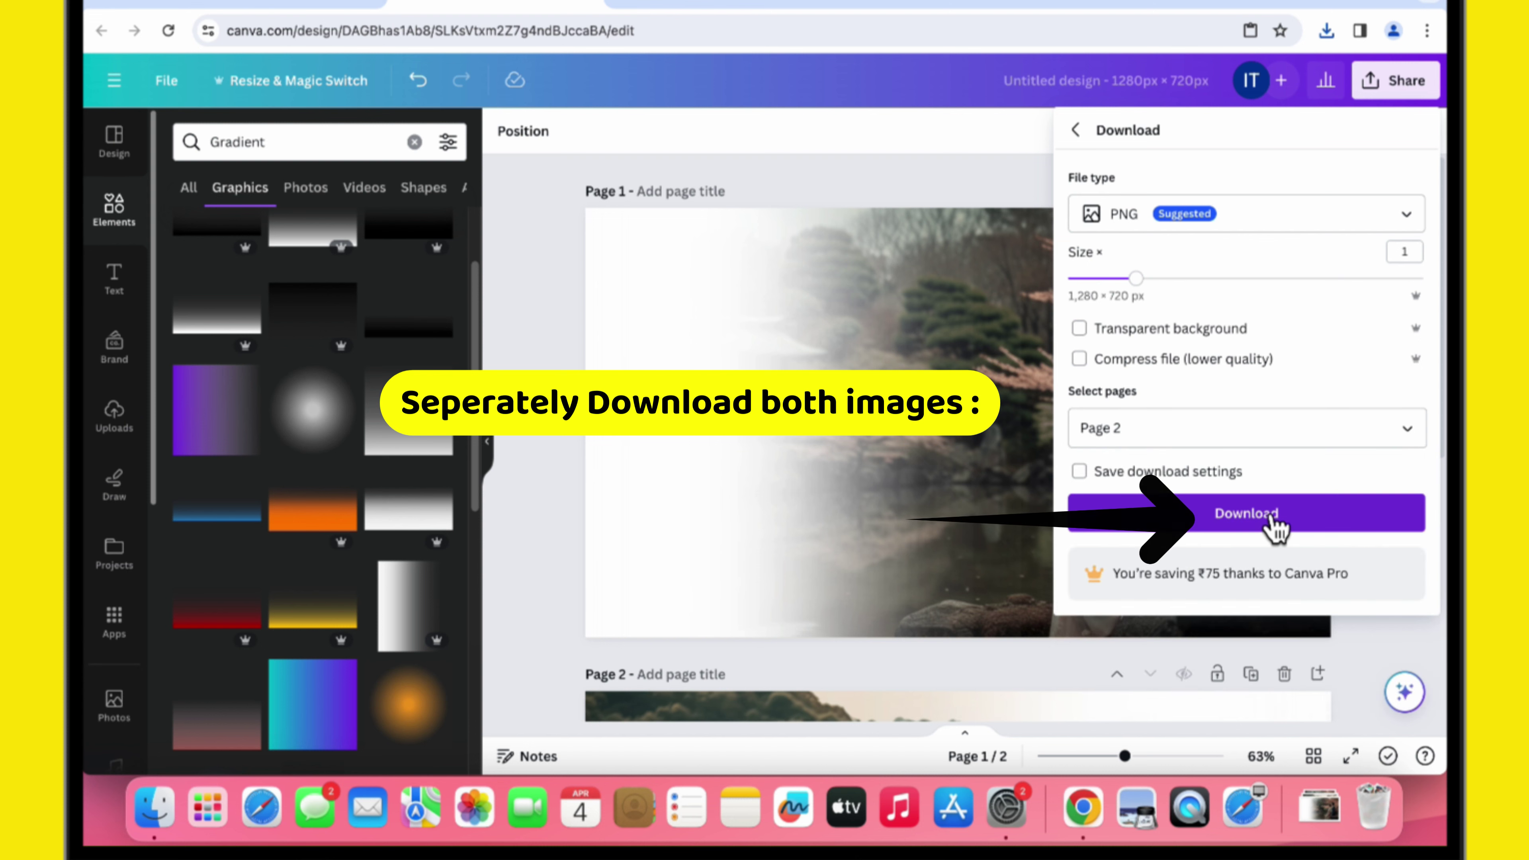
{"action": "left_click", "coordinate": [1275, 526]}
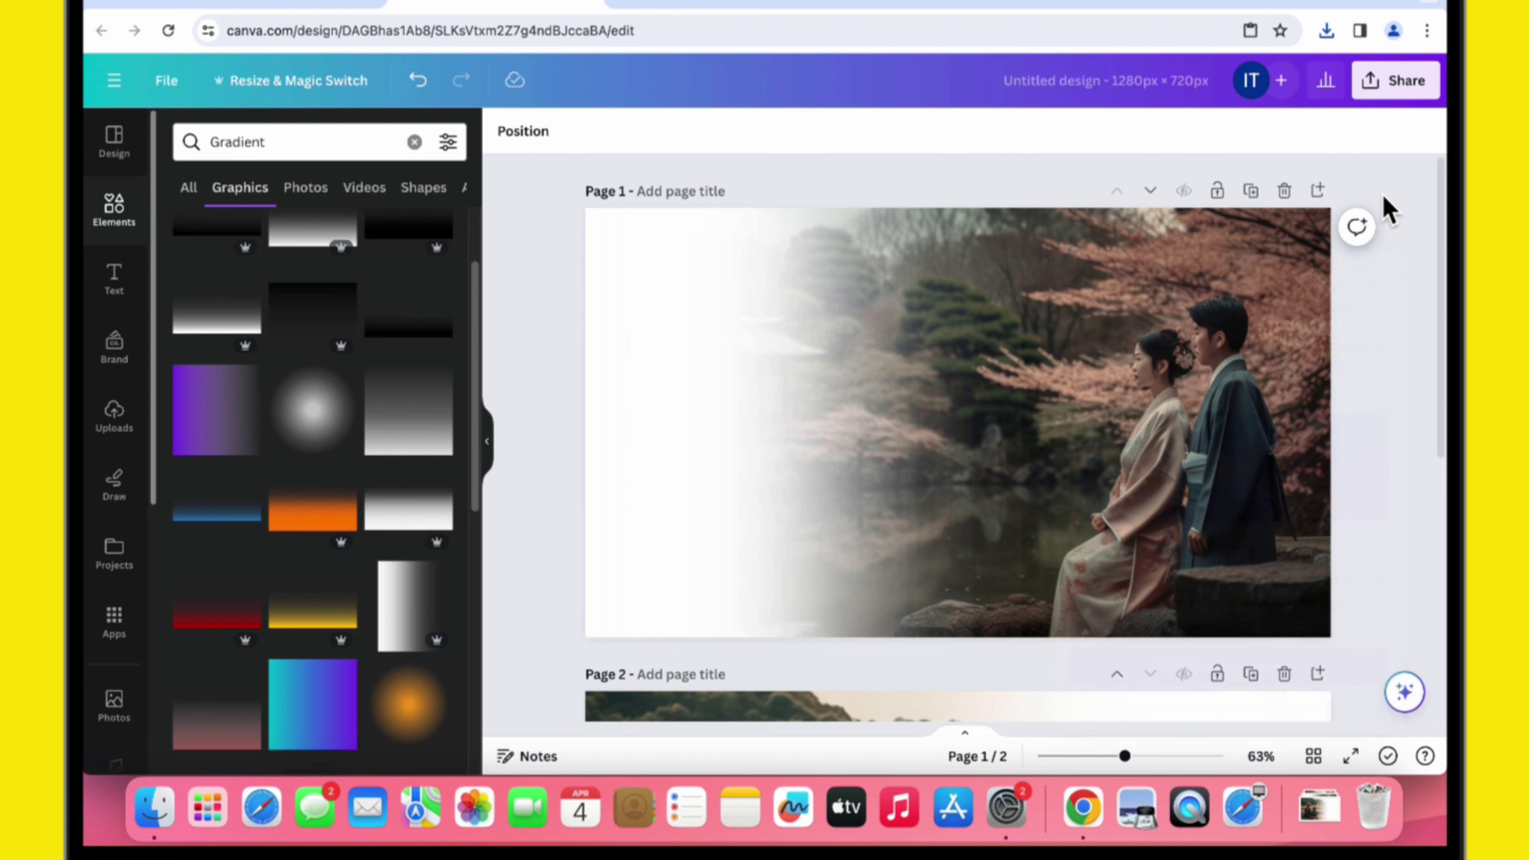
Step: Add a blank page 3 and upload Untitled design (2).png and Untitled design (3).png from the Downloads folder
{"action": "scroll", "coordinate": [1167, 471], "scroll_direction": "down", "scroll_amount": 5}
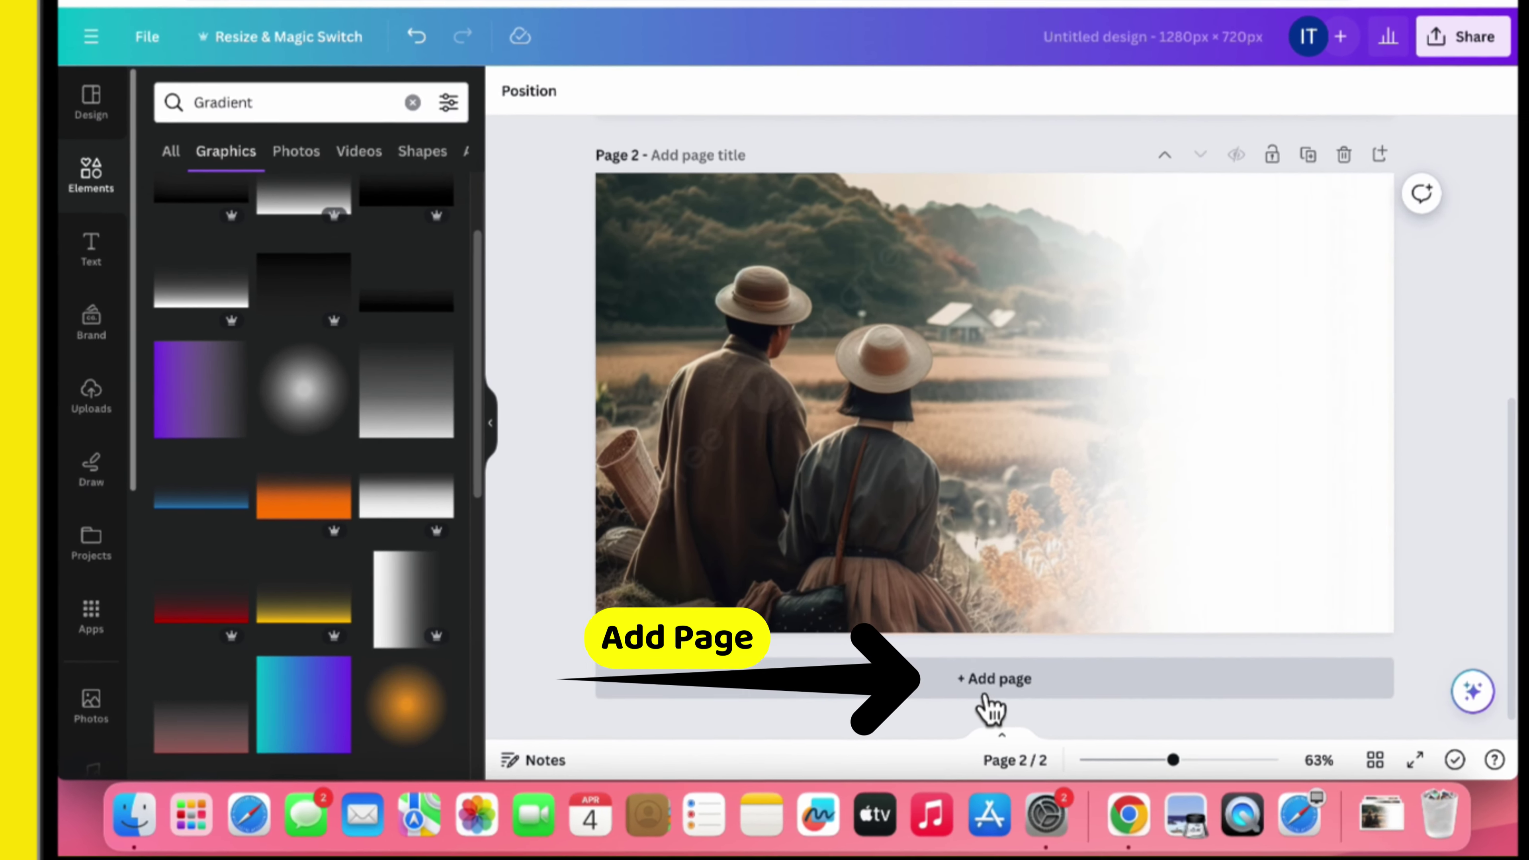
{"action": "left_click", "coordinate": [999, 681]}
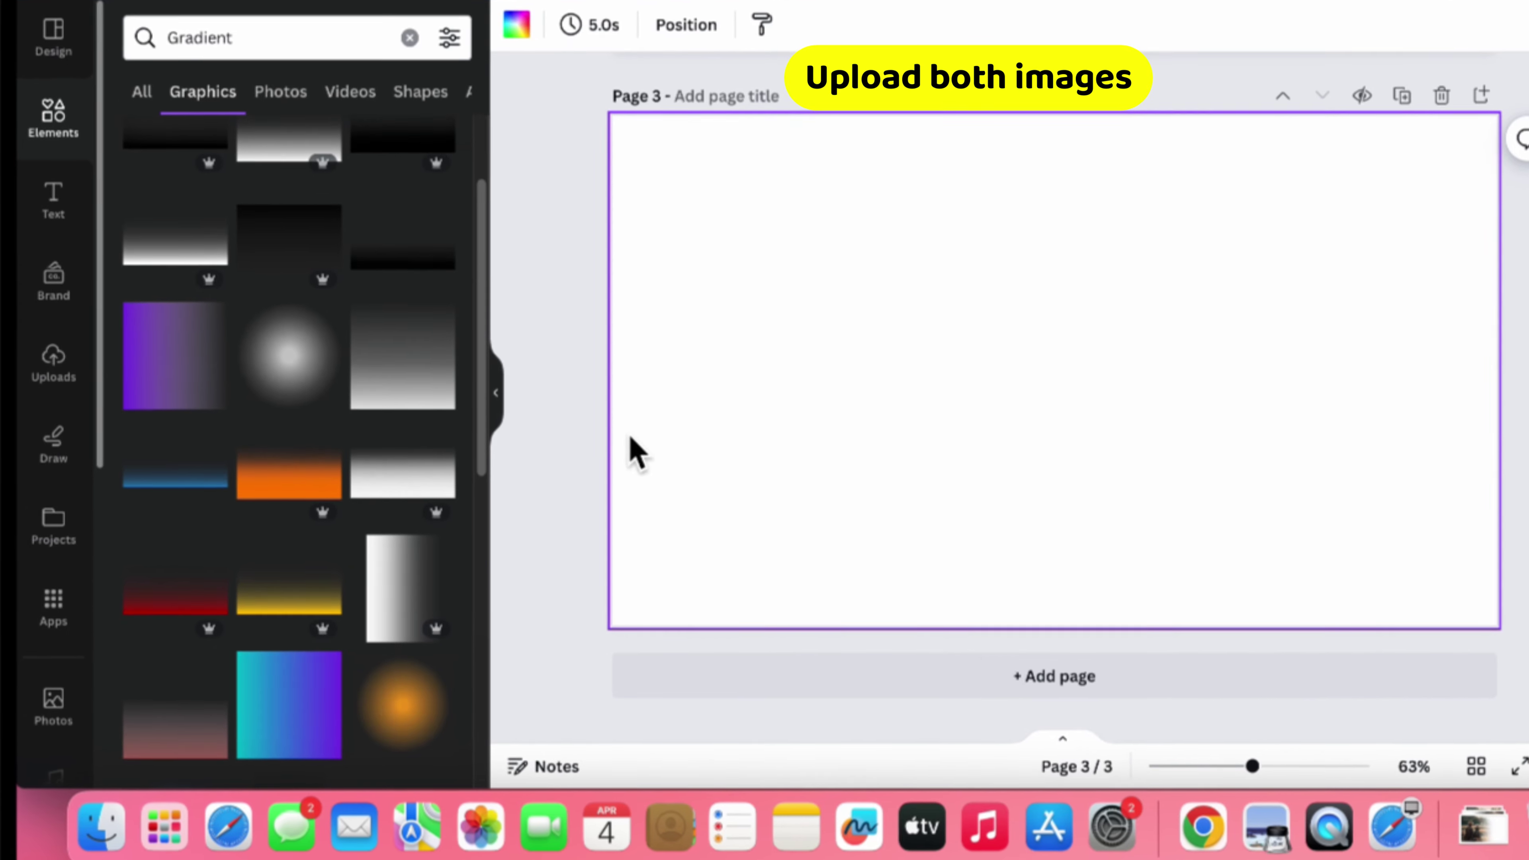
{"action": "left_click", "coordinate": [54, 391]}
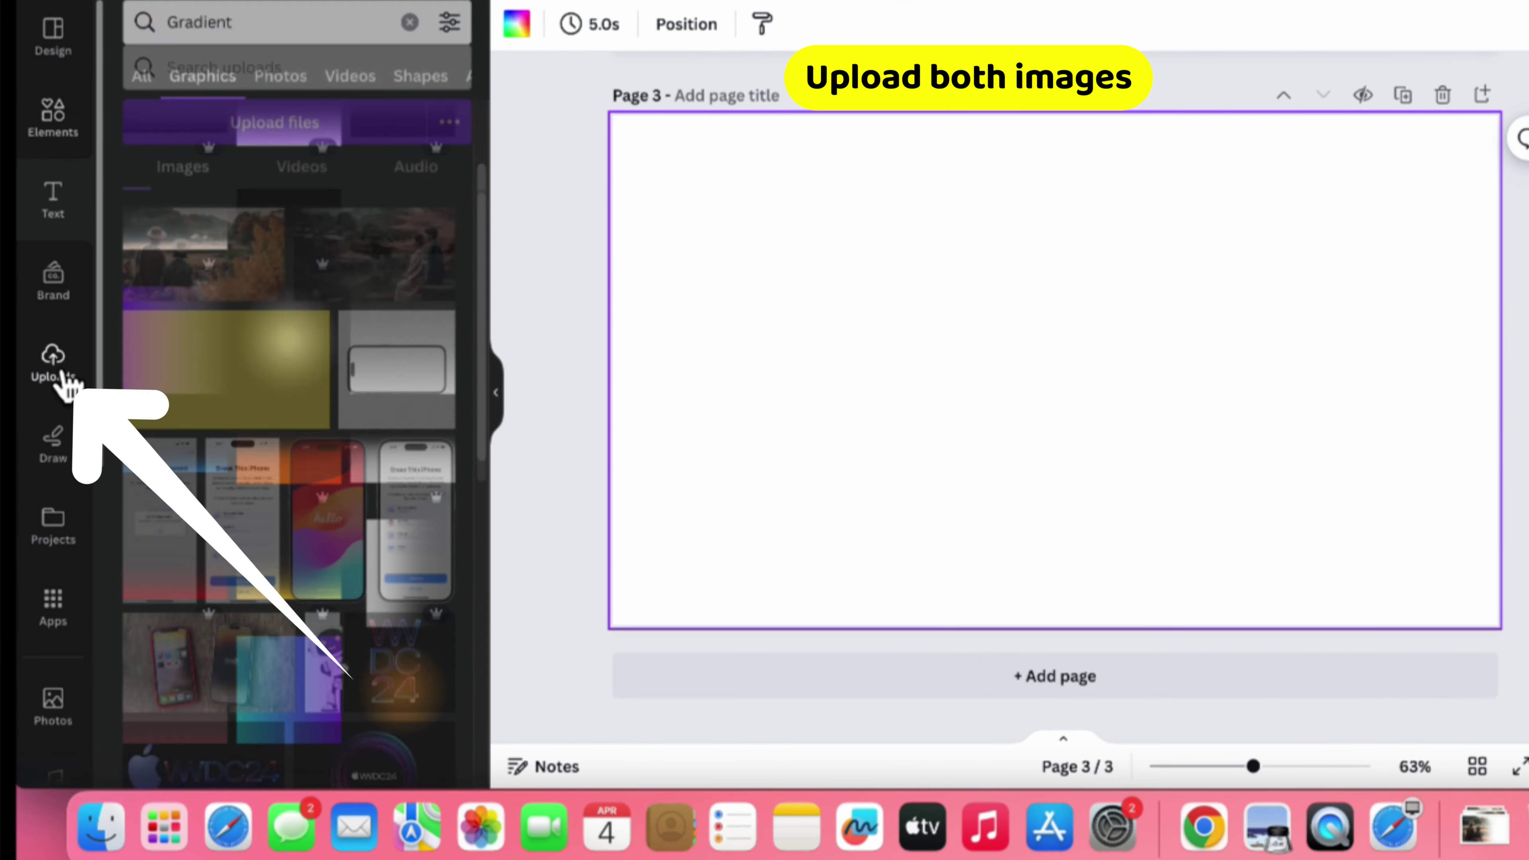
{"action": "left_click", "coordinate": [311, 114]}
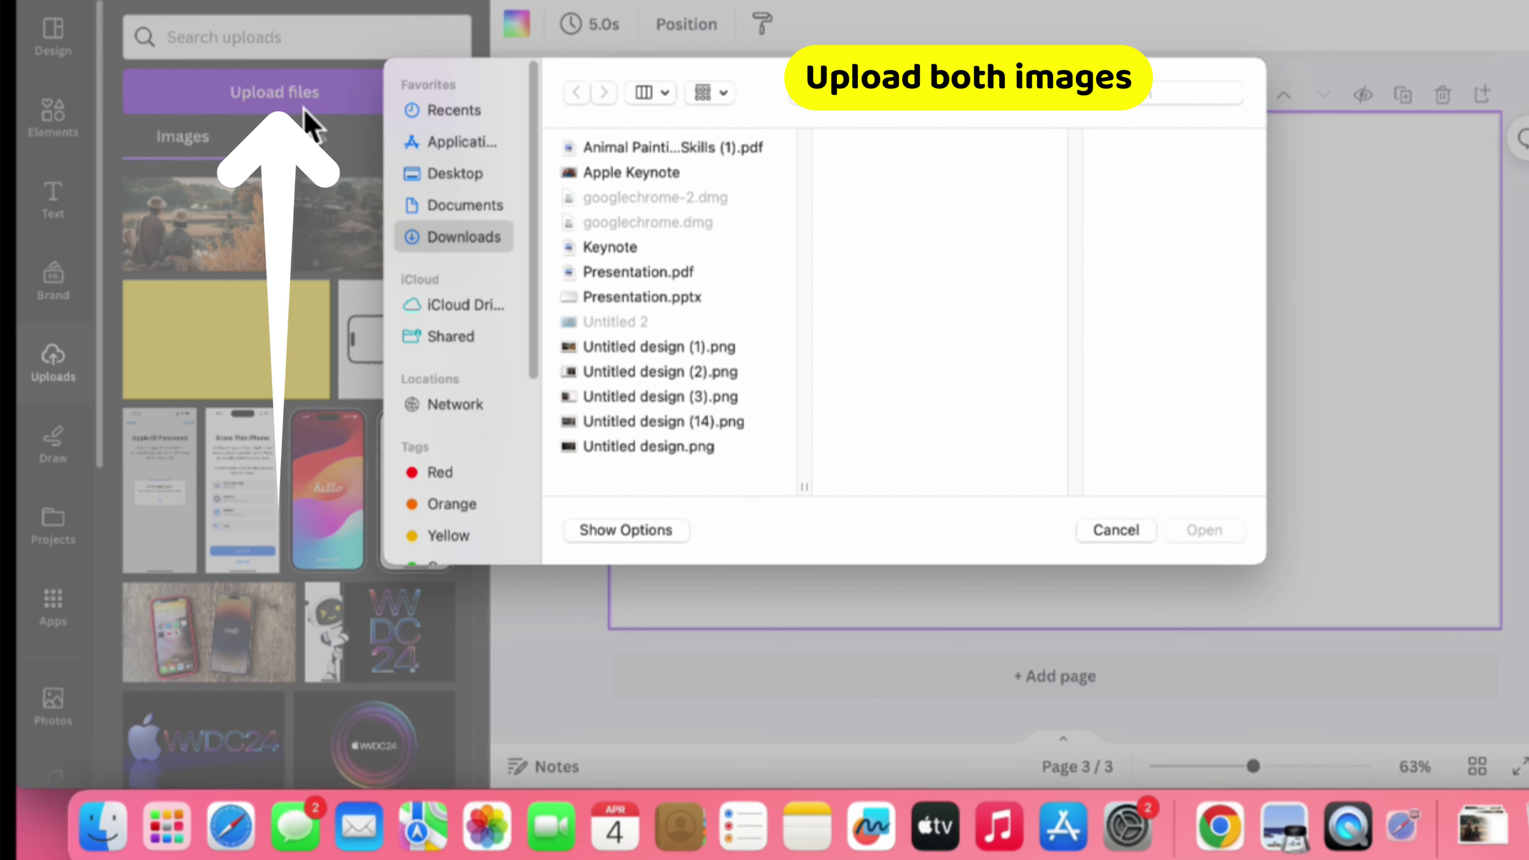
{"action": "left_click", "coordinate": [723, 354]}
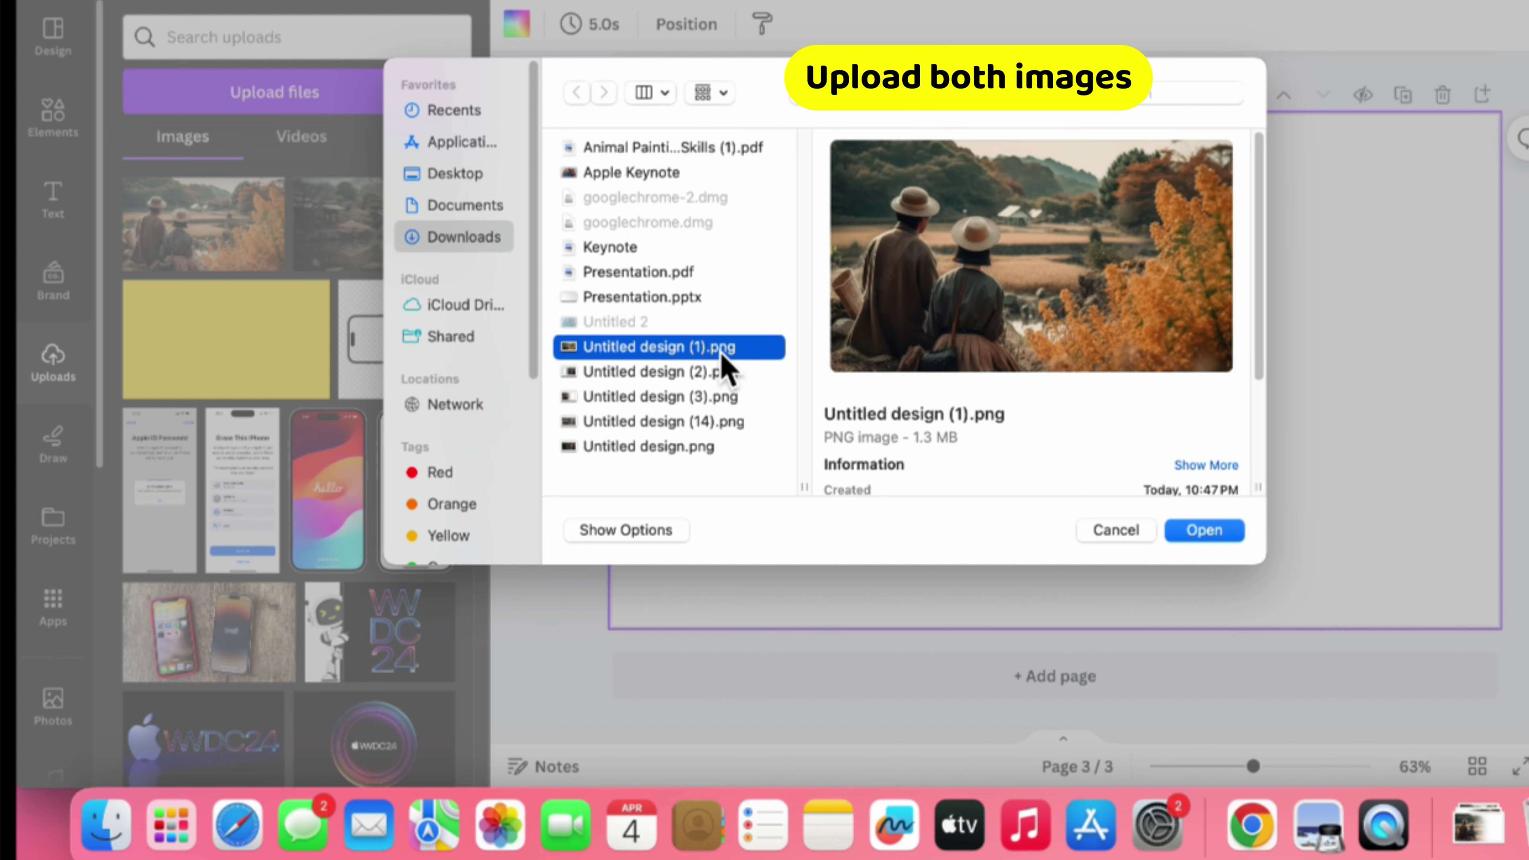
{"action": "left_click", "coordinate": [716, 382]}
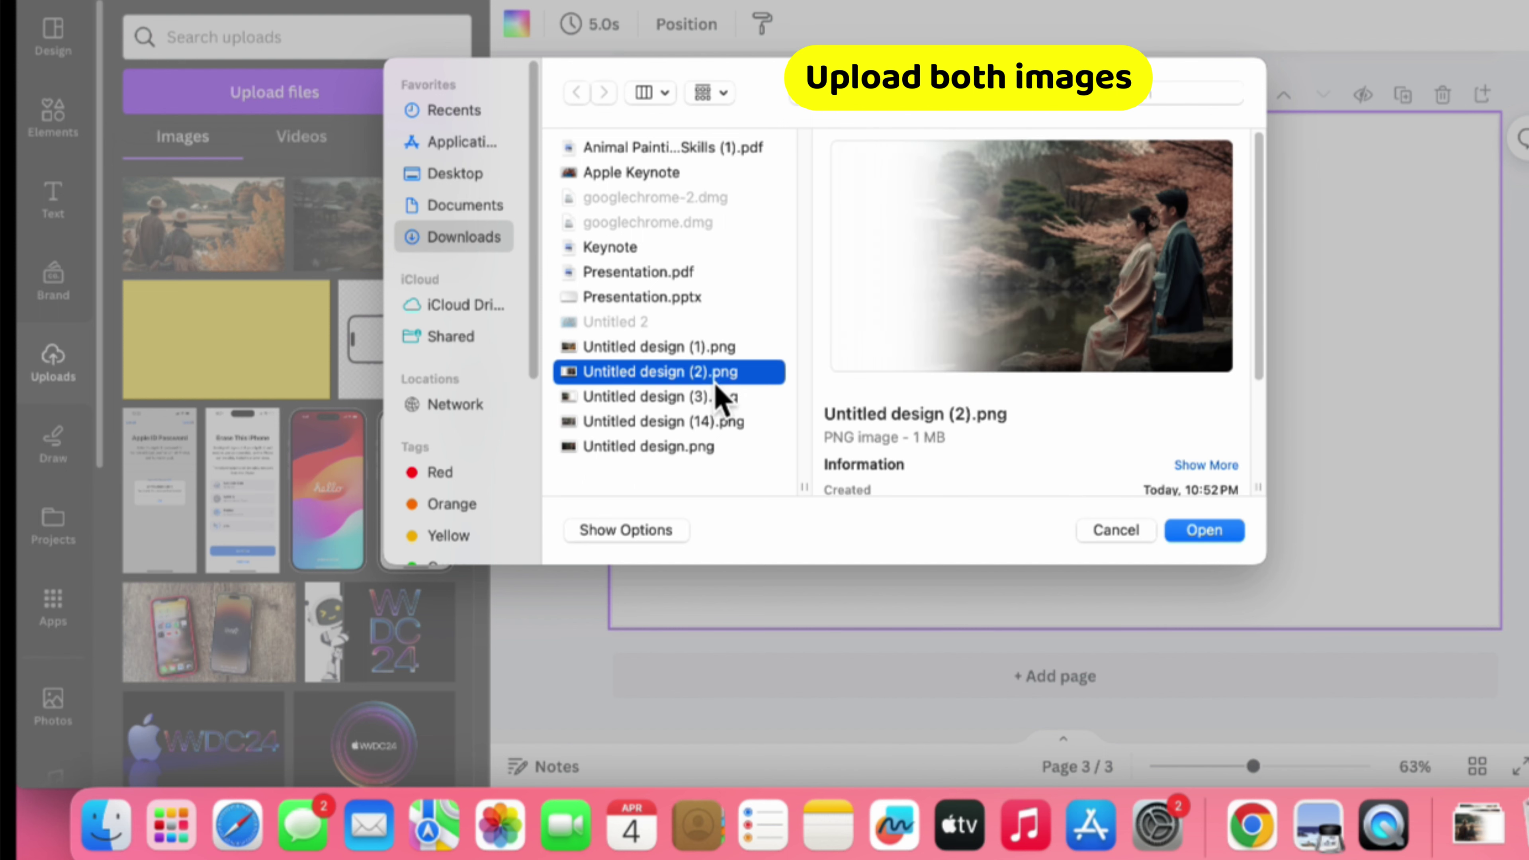
{"action": "left_click", "coordinate": [724, 398]}
{"action": "left_click", "coordinate": [726, 377]}
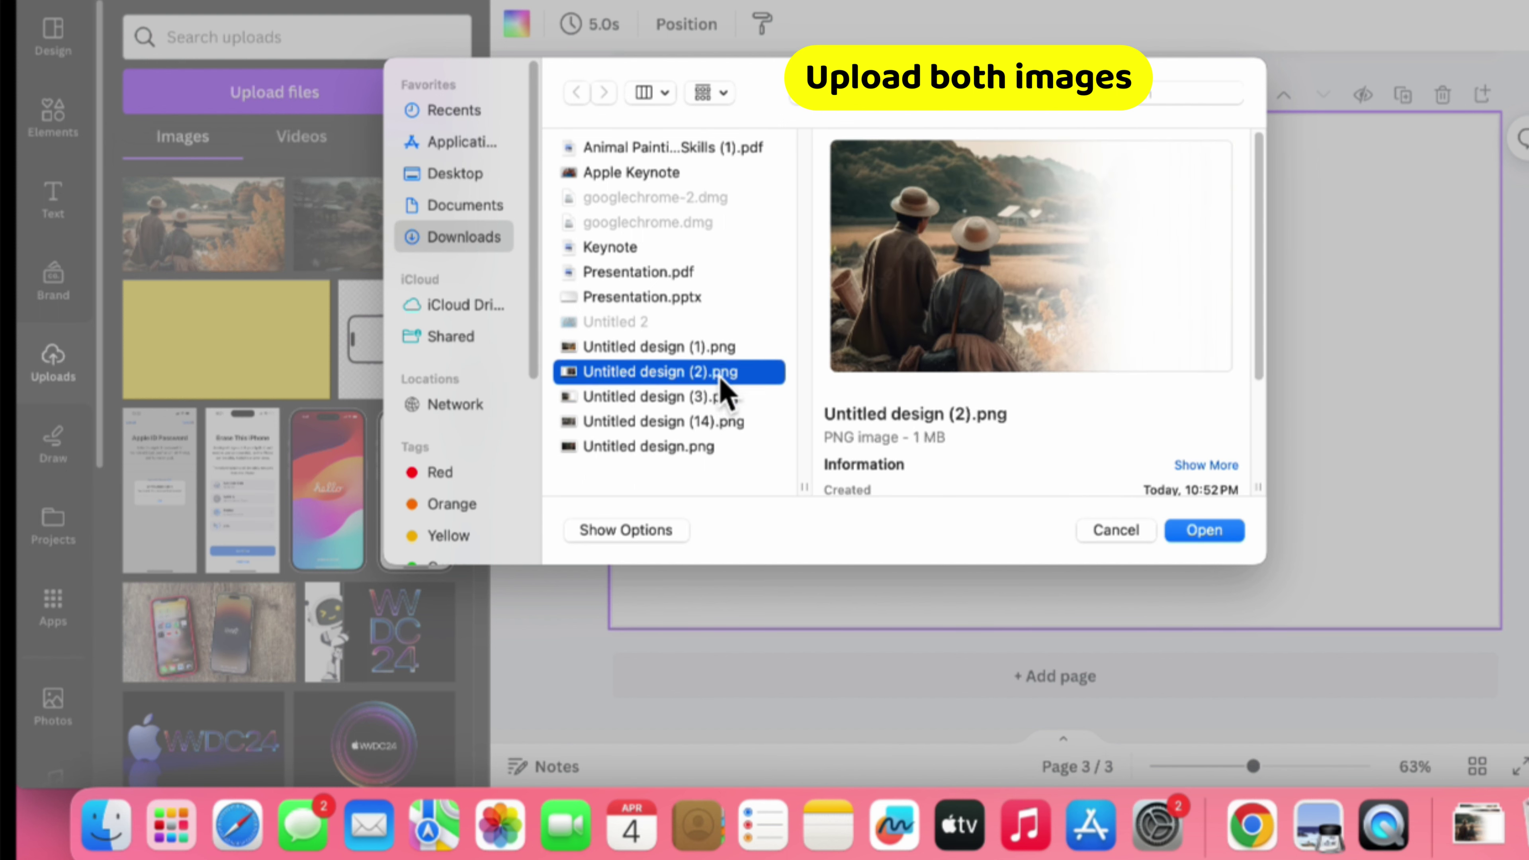
{"action": "left_click", "coordinate": [727, 400], "text": "shift"}
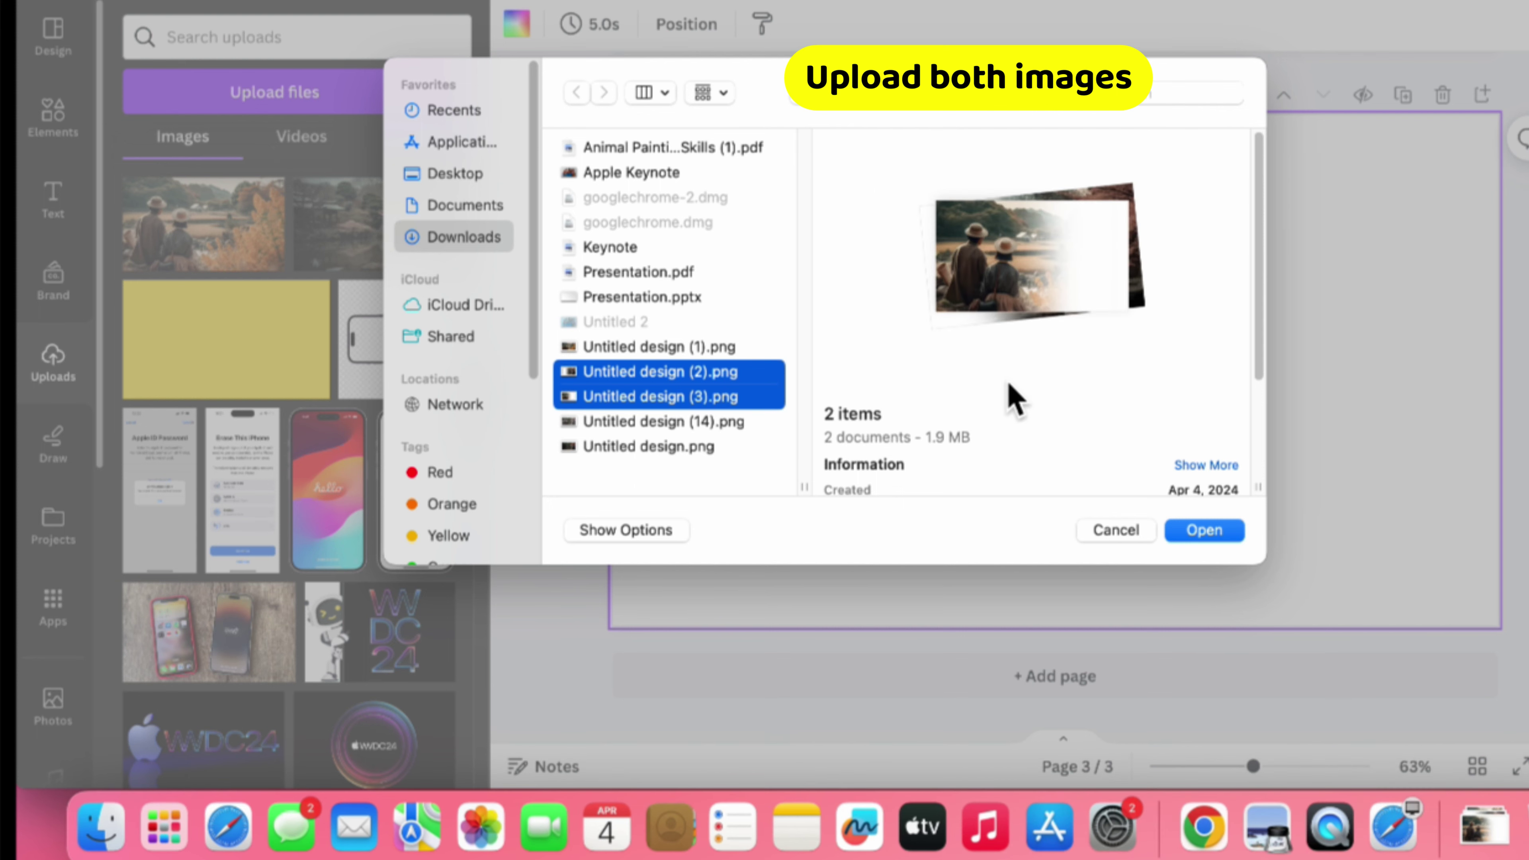
{"action": "left_click", "coordinate": [1206, 533]}
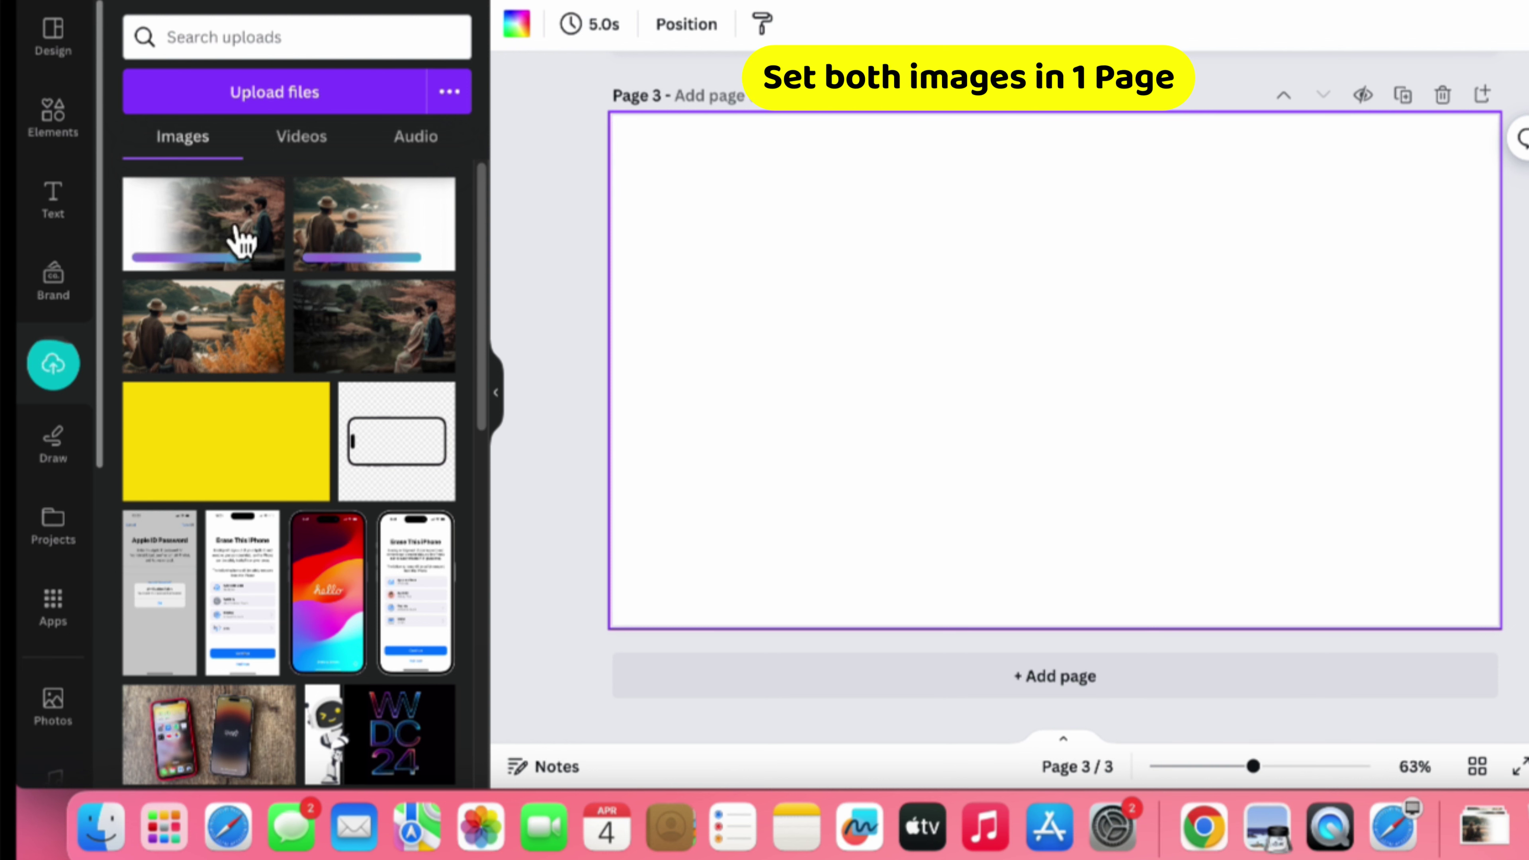
Step: Fill page 3 with the left-faded photo, and place the right-faded photo over it, enlarged to cover the whole page
{"action": "left_click_drag", "start_coordinate": [220, 235], "coordinate": [611, 172]}
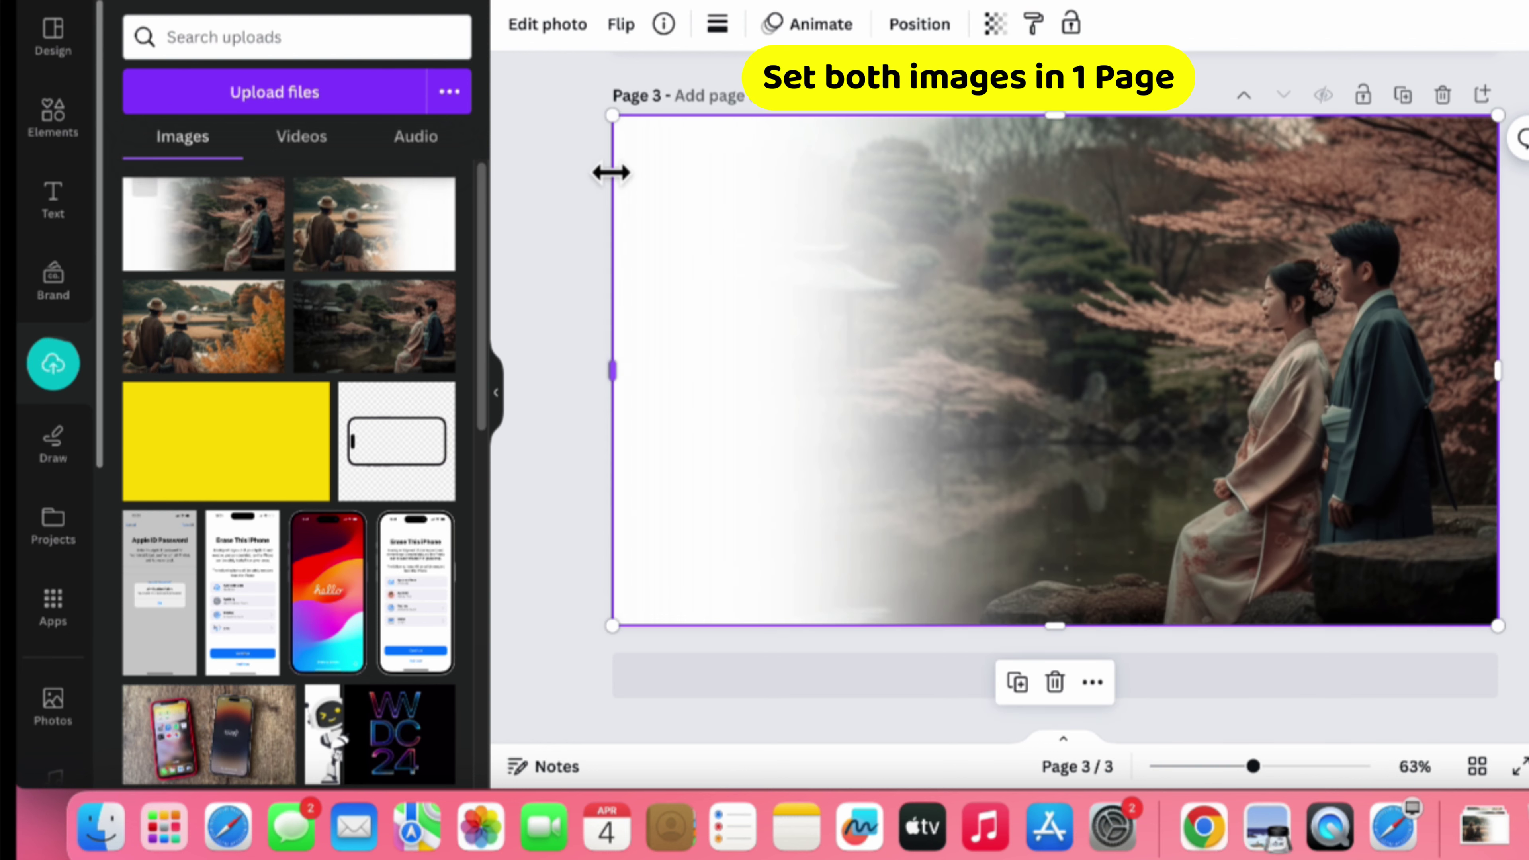
{"action": "left_click", "coordinate": [542, 244]}
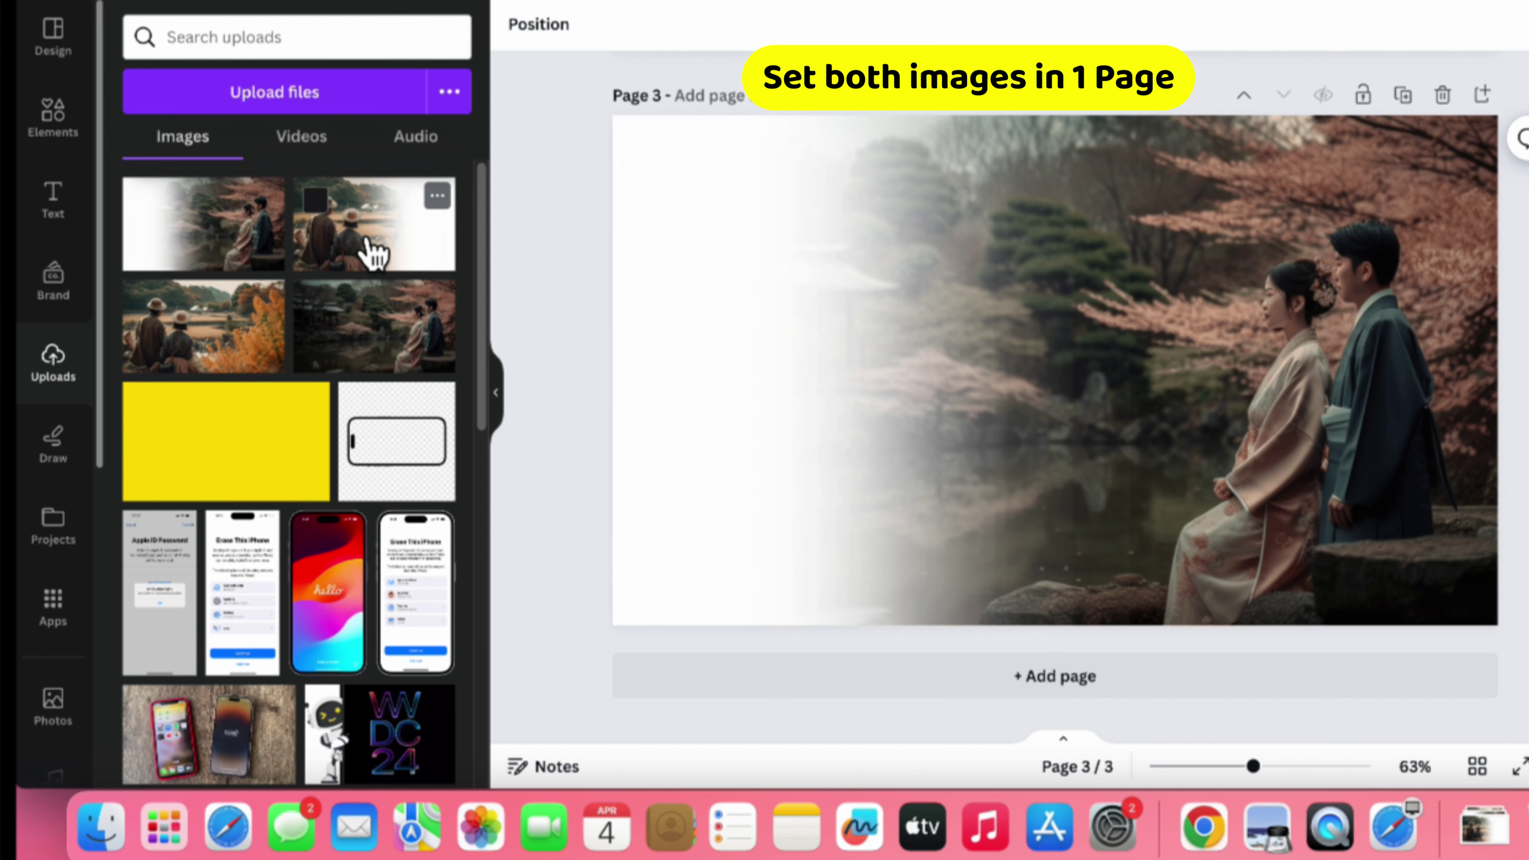
{"action": "left_click_drag", "start_coordinate": [803, 253], "coordinate": [820, 275]}
{"action": "left_click_drag", "start_coordinate": [897, 365], "coordinate": [781, 266]}
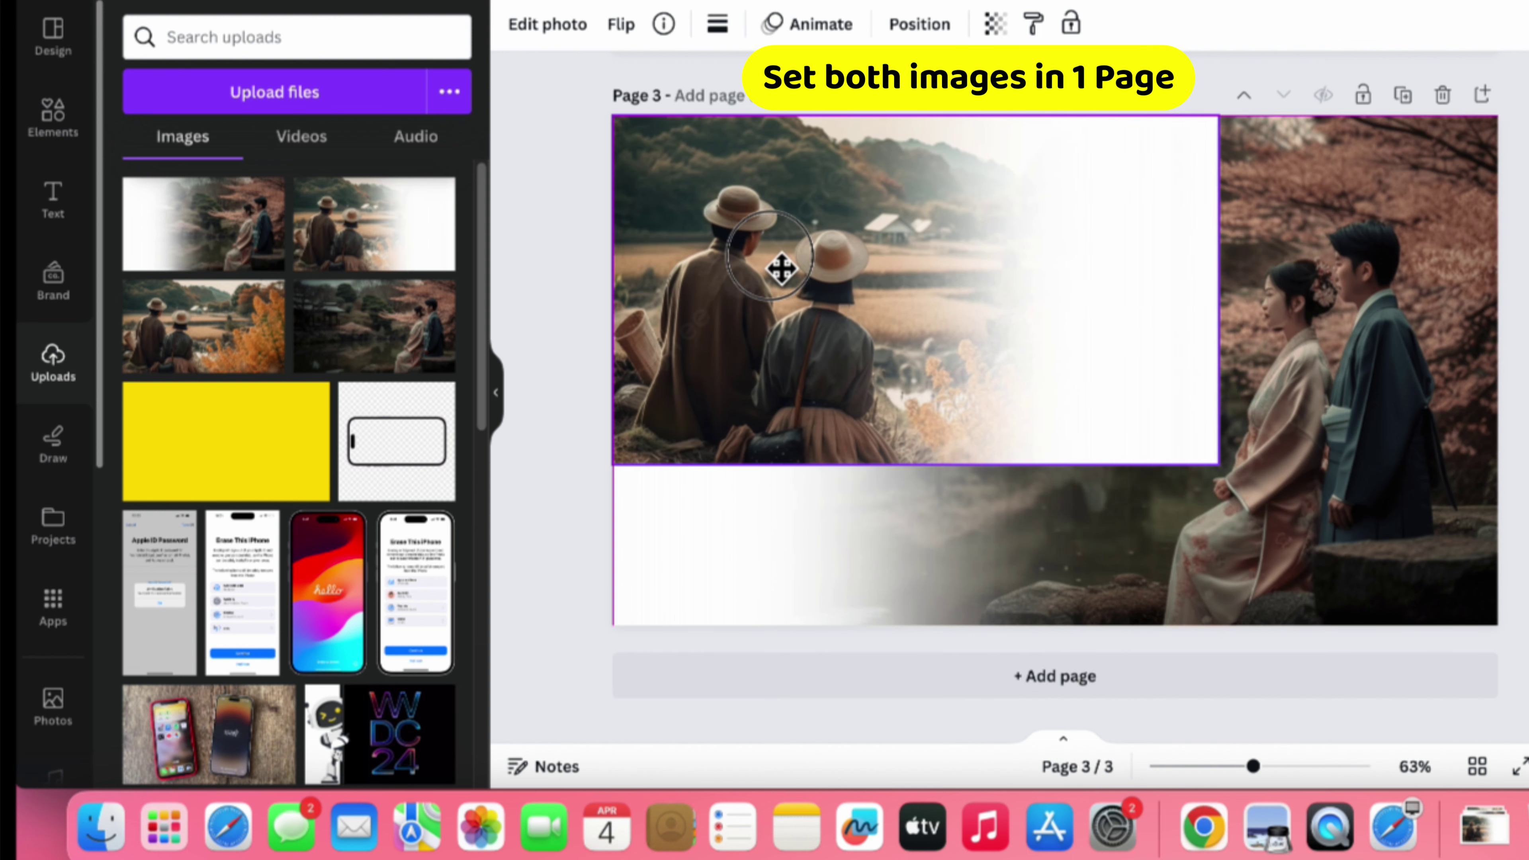
{"action": "left_click_drag", "start_coordinate": [1222, 473], "coordinate": [1469, 573]}
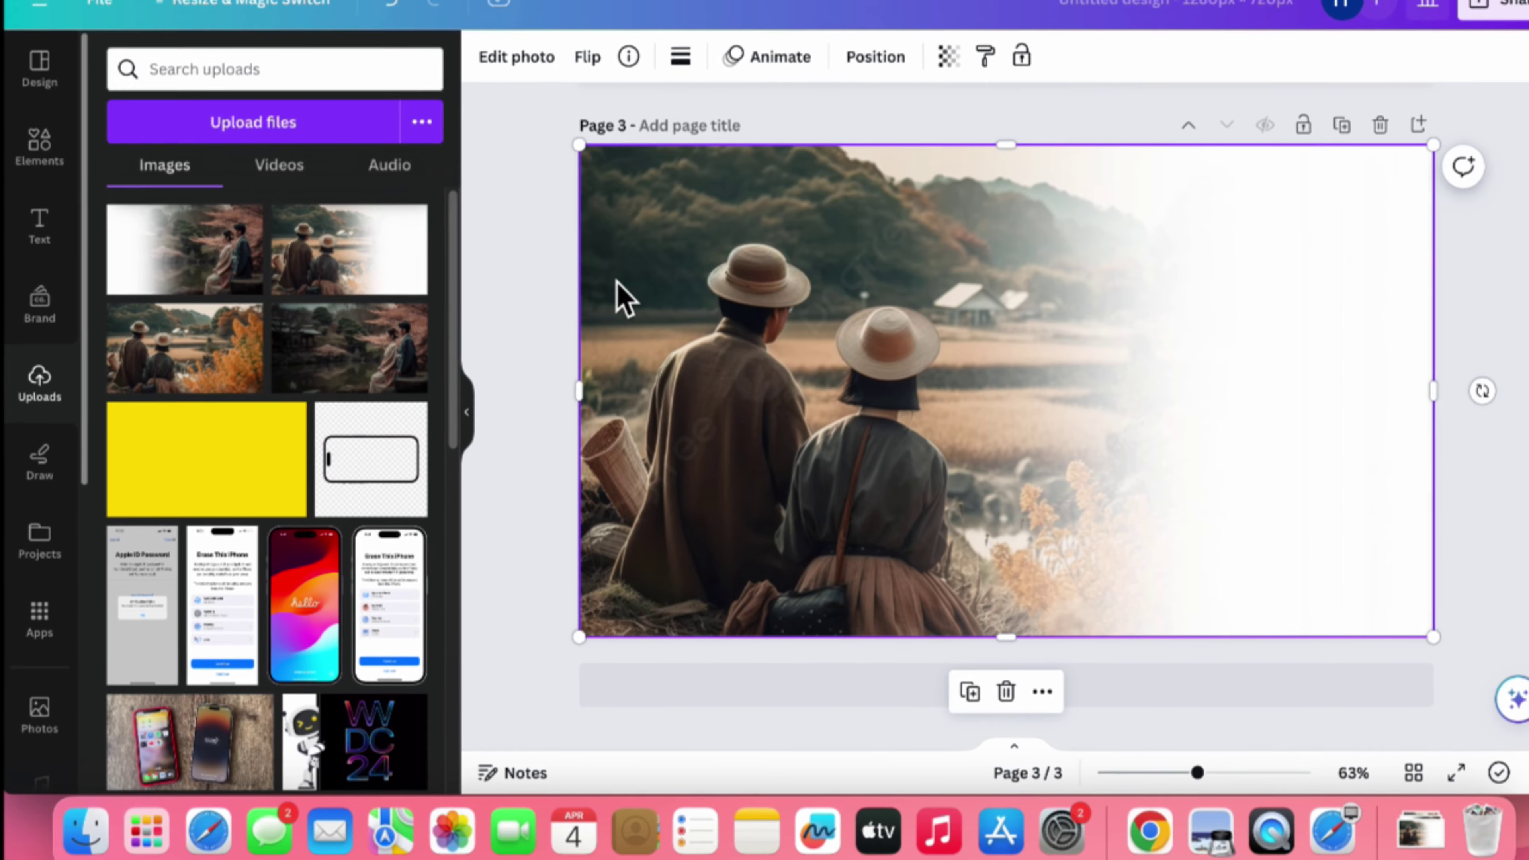
{"action": "left_click", "coordinate": [553, 268]}
Step: Set the transparency of the top photo on page 3 to 51
{"action": "left_click", "coordinate": [887, 324]}
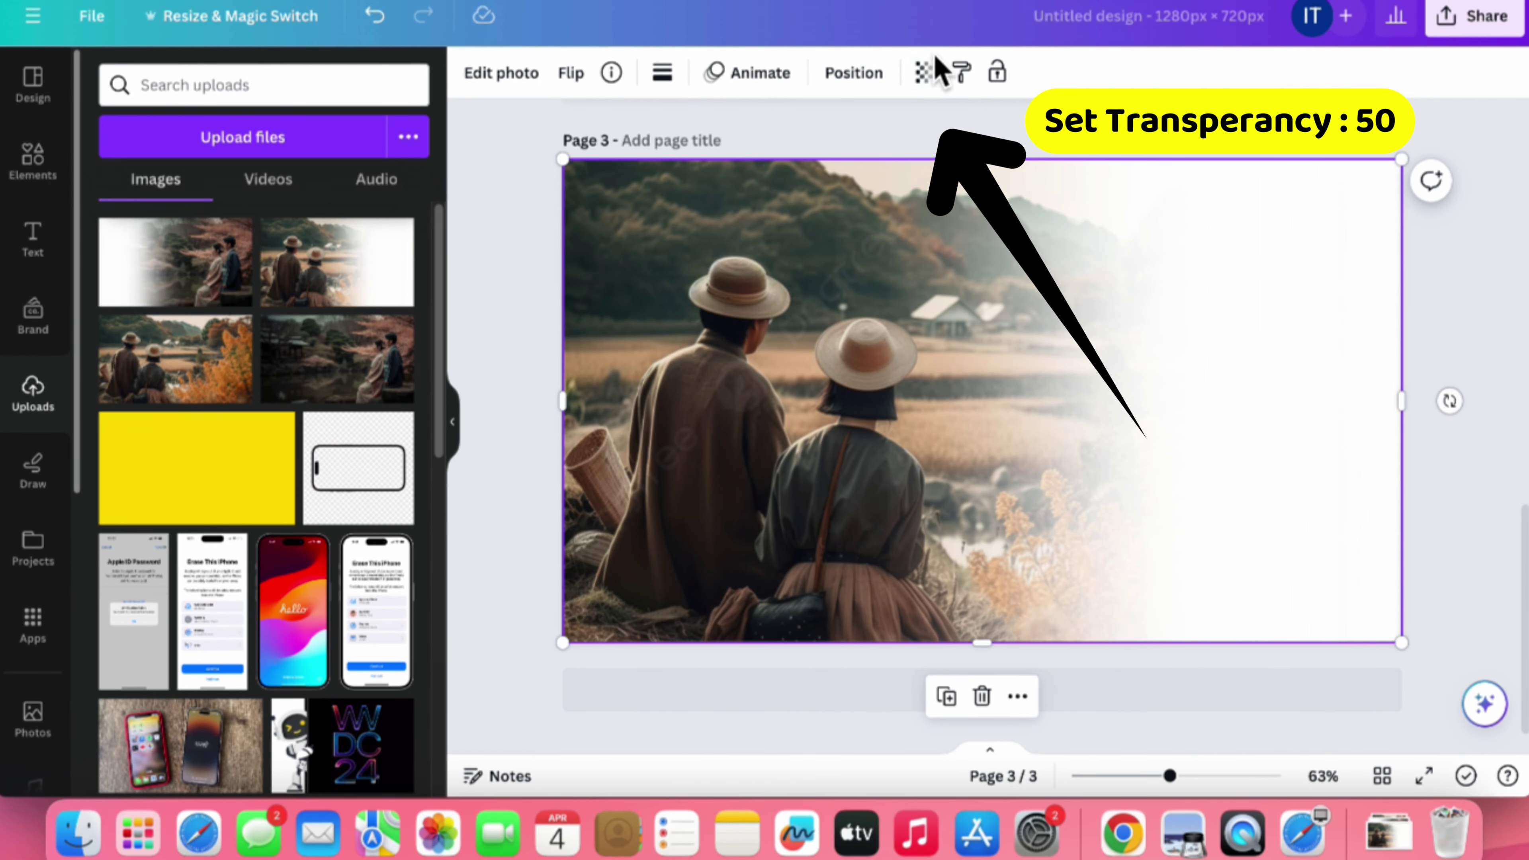
{"action": "left_click", "coordinate": [927, 71]}
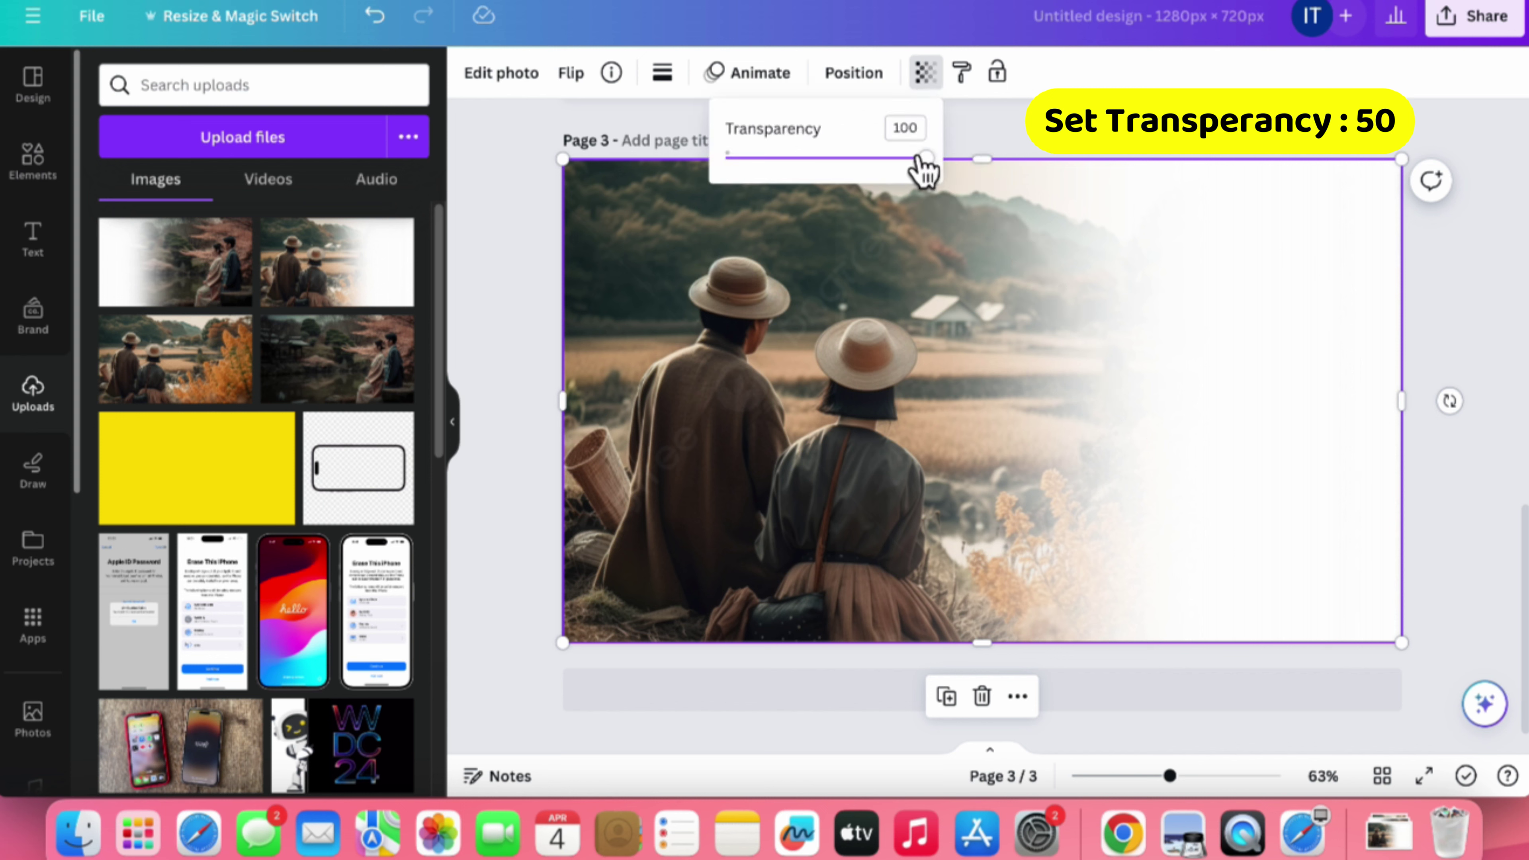
{"action": "left_click_drag", "start_coordinate": [921, 157], "coordinate": [835, 155]}
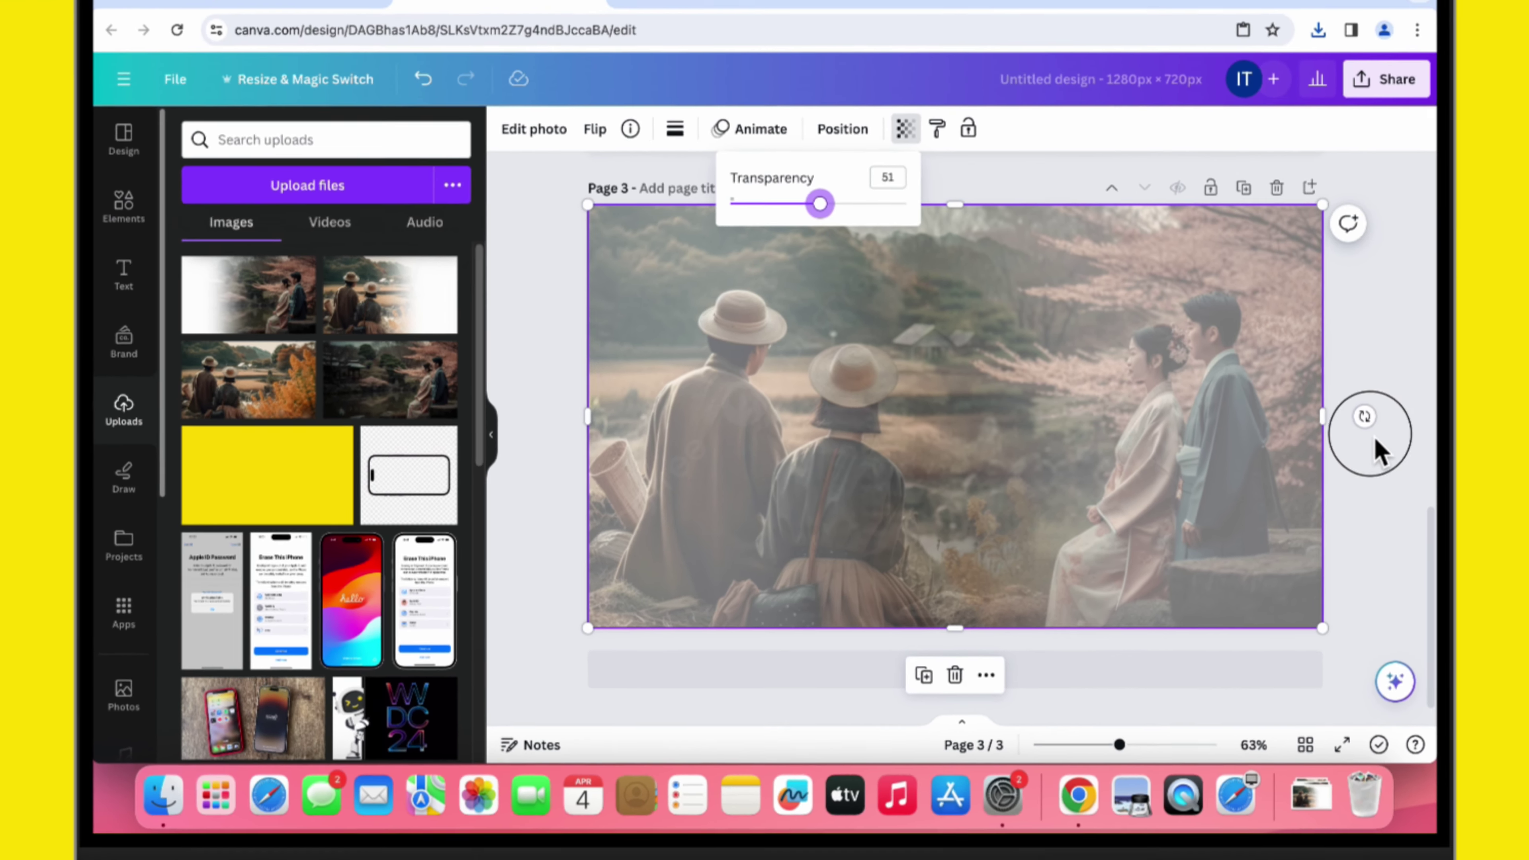
Step: Download only page 3 as a PNG at 1,280 × 720 px
{"action": "key", "text": "Escape"}
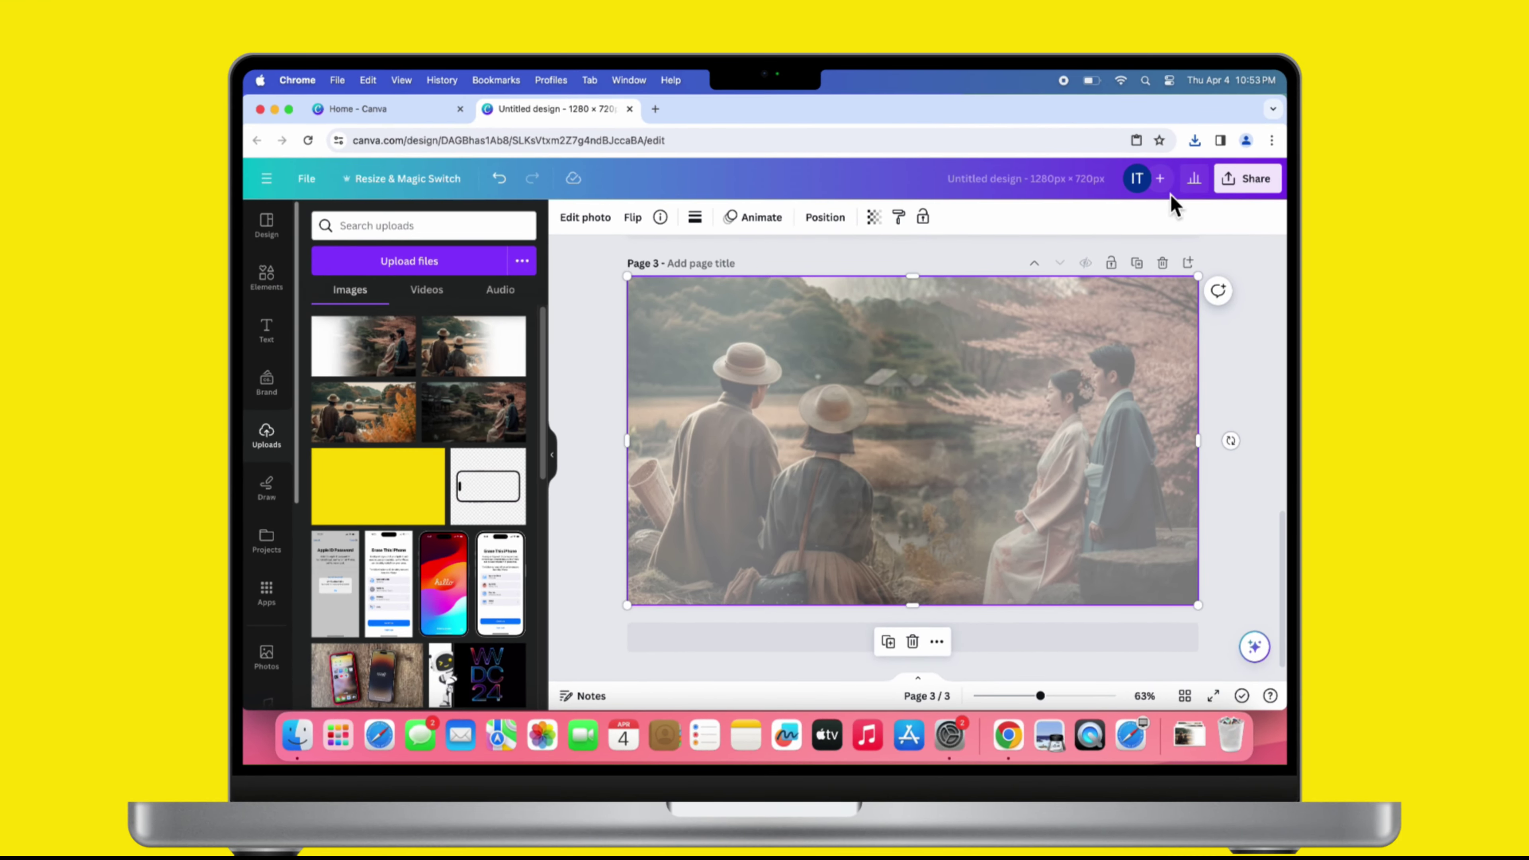
{"action": "left_click", "coordinate": [1247, 180]}
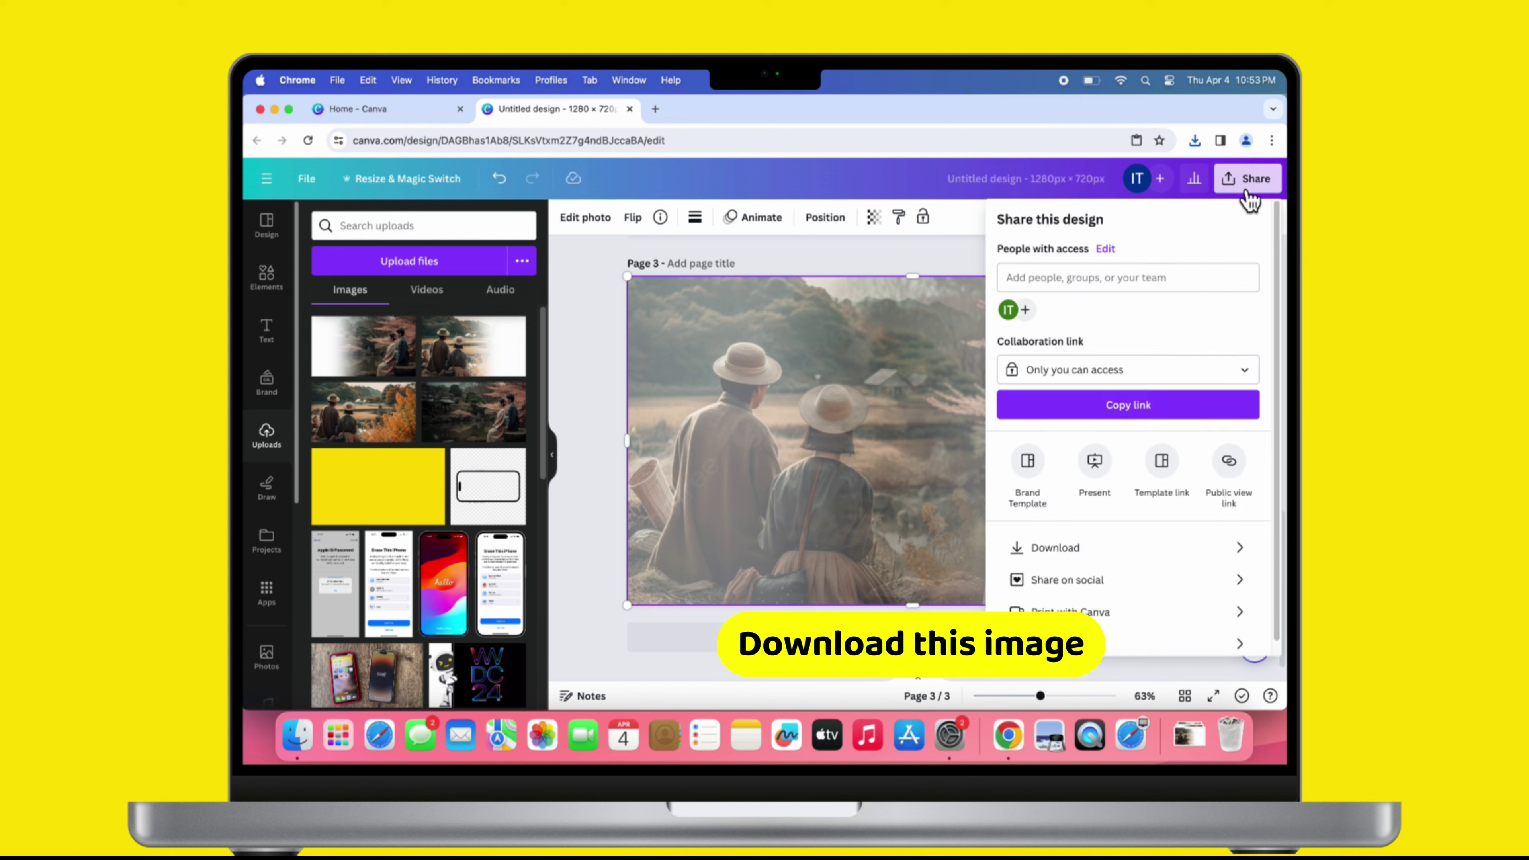
{"action": "left_click", "coordinate": [1077, 546]}
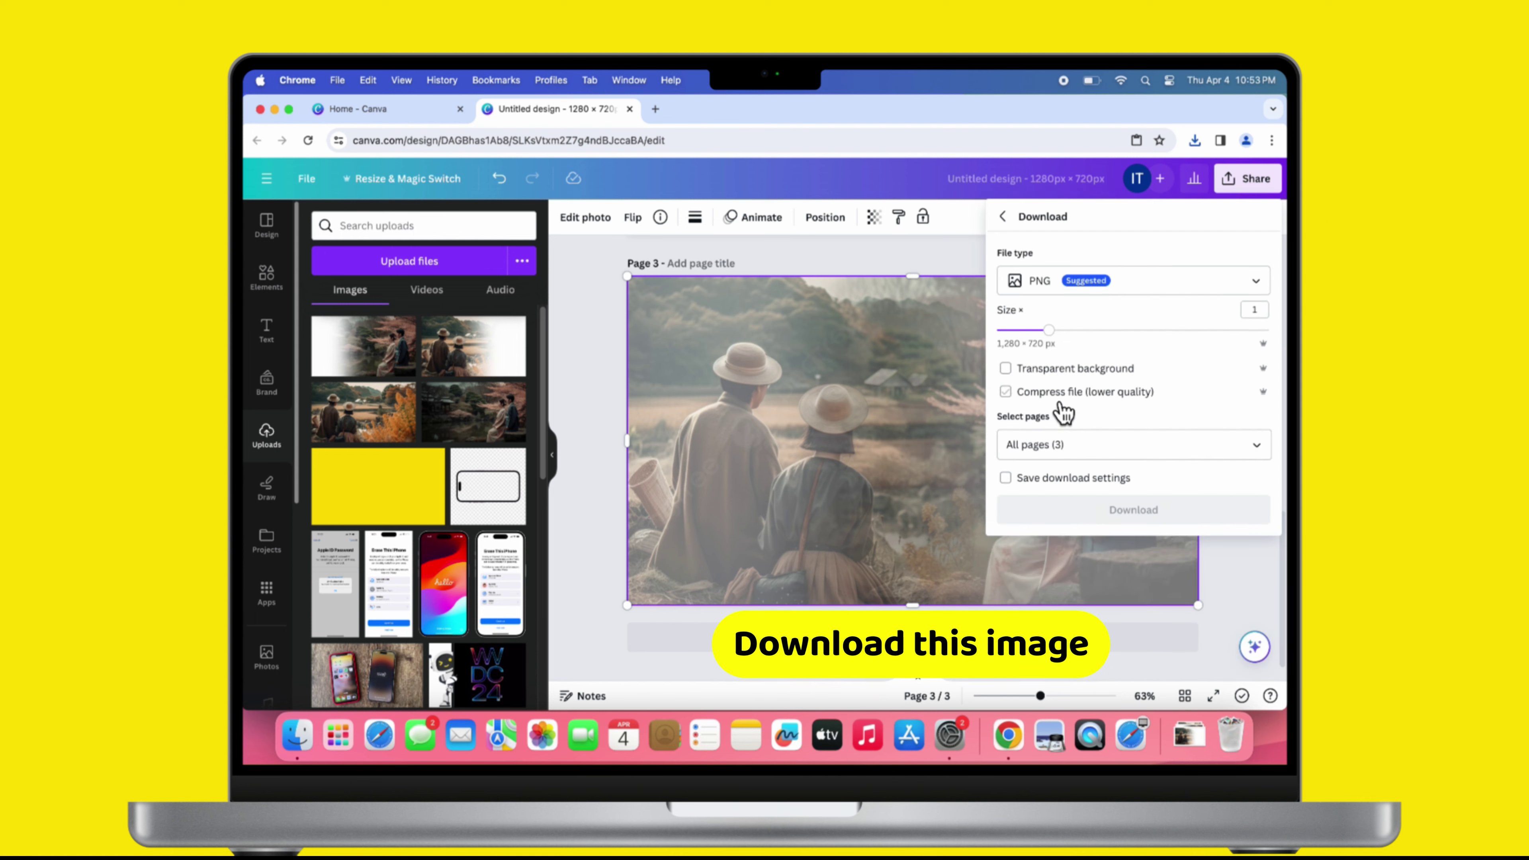
{"action": "left_click", "coordinate": [1063, 449]}
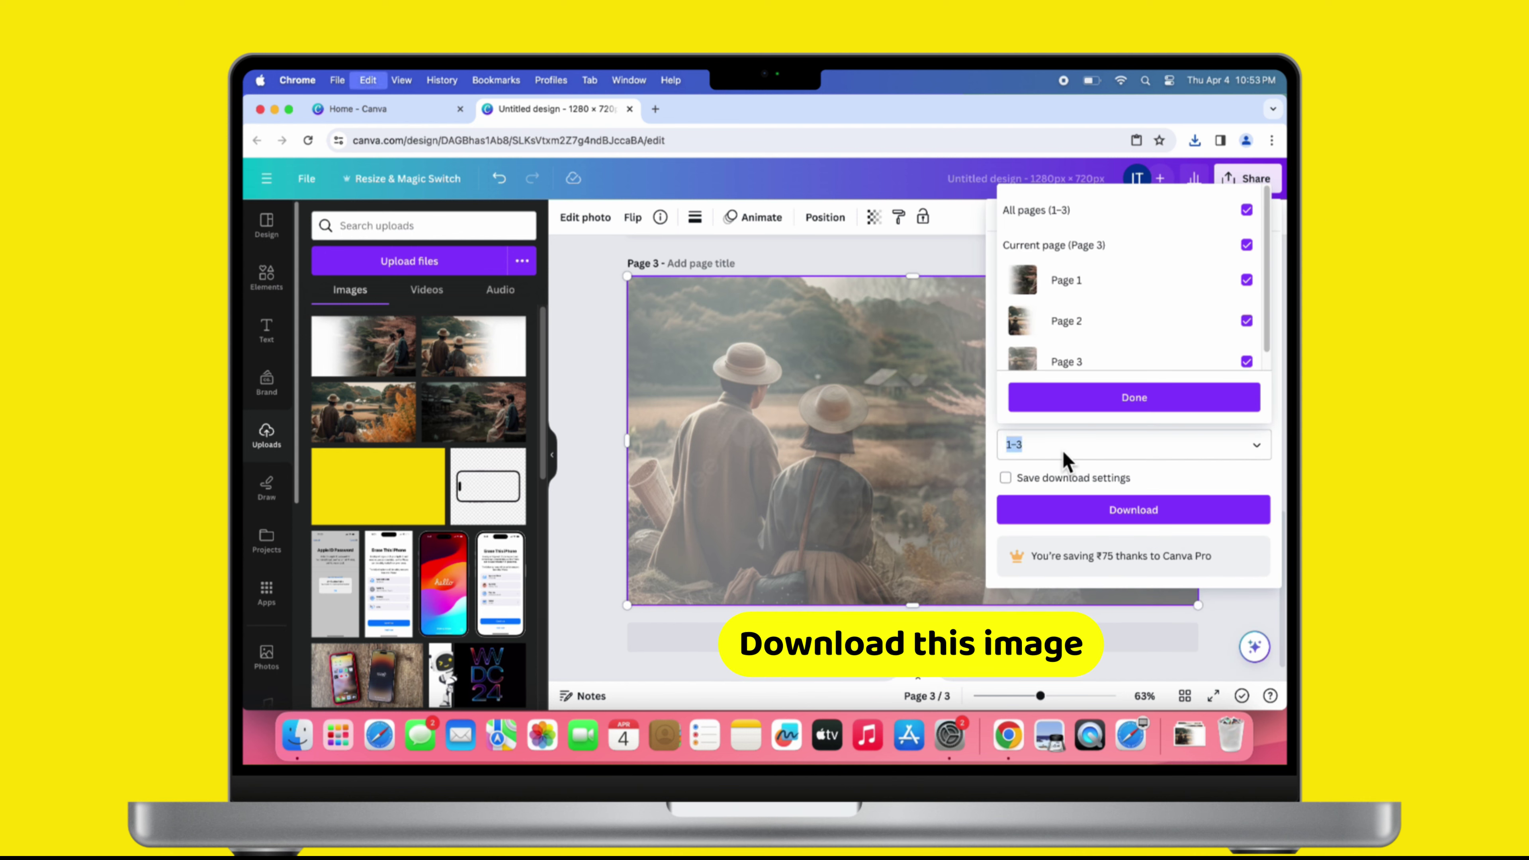
{"action": "type", "text": "3"}
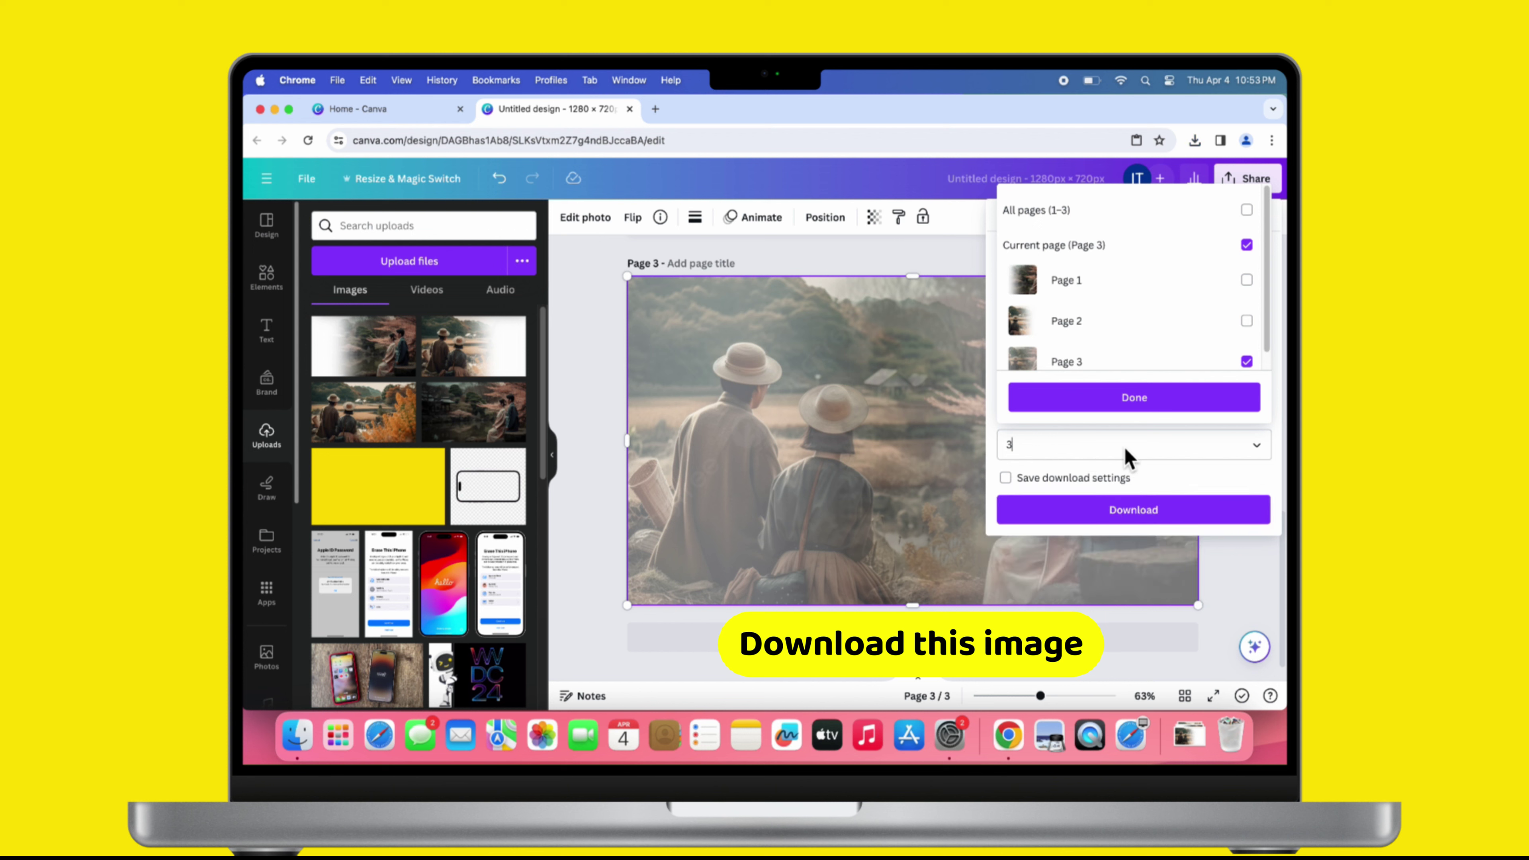
{"action": "left_click", "coordinate": [1228, 397]}
{"action": "left_click", "coordinate": [1095, 507]}
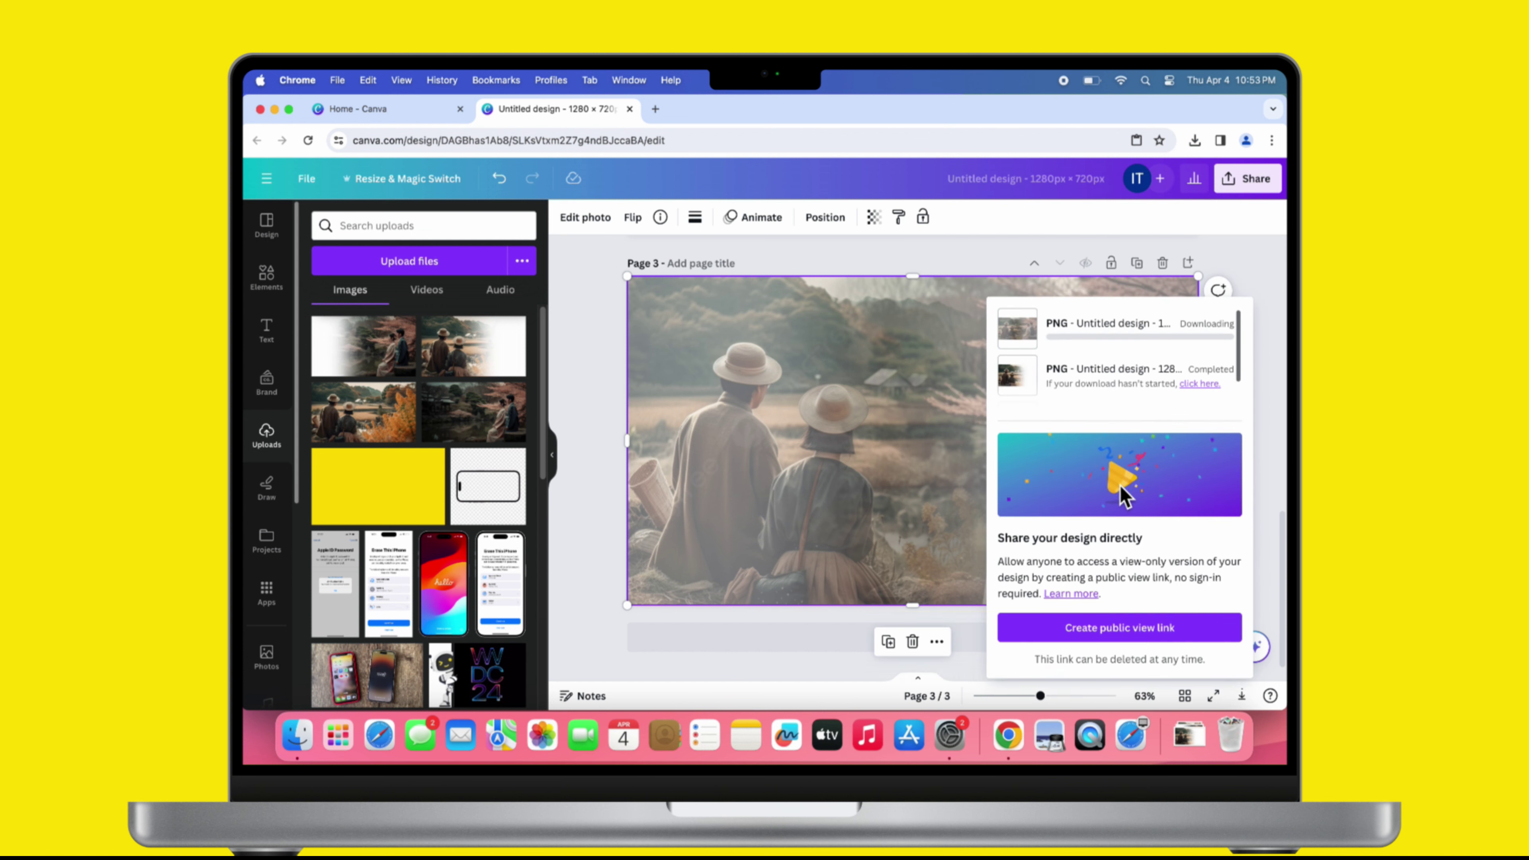
{"action": "left_click", "coordinate": [999, 458]}
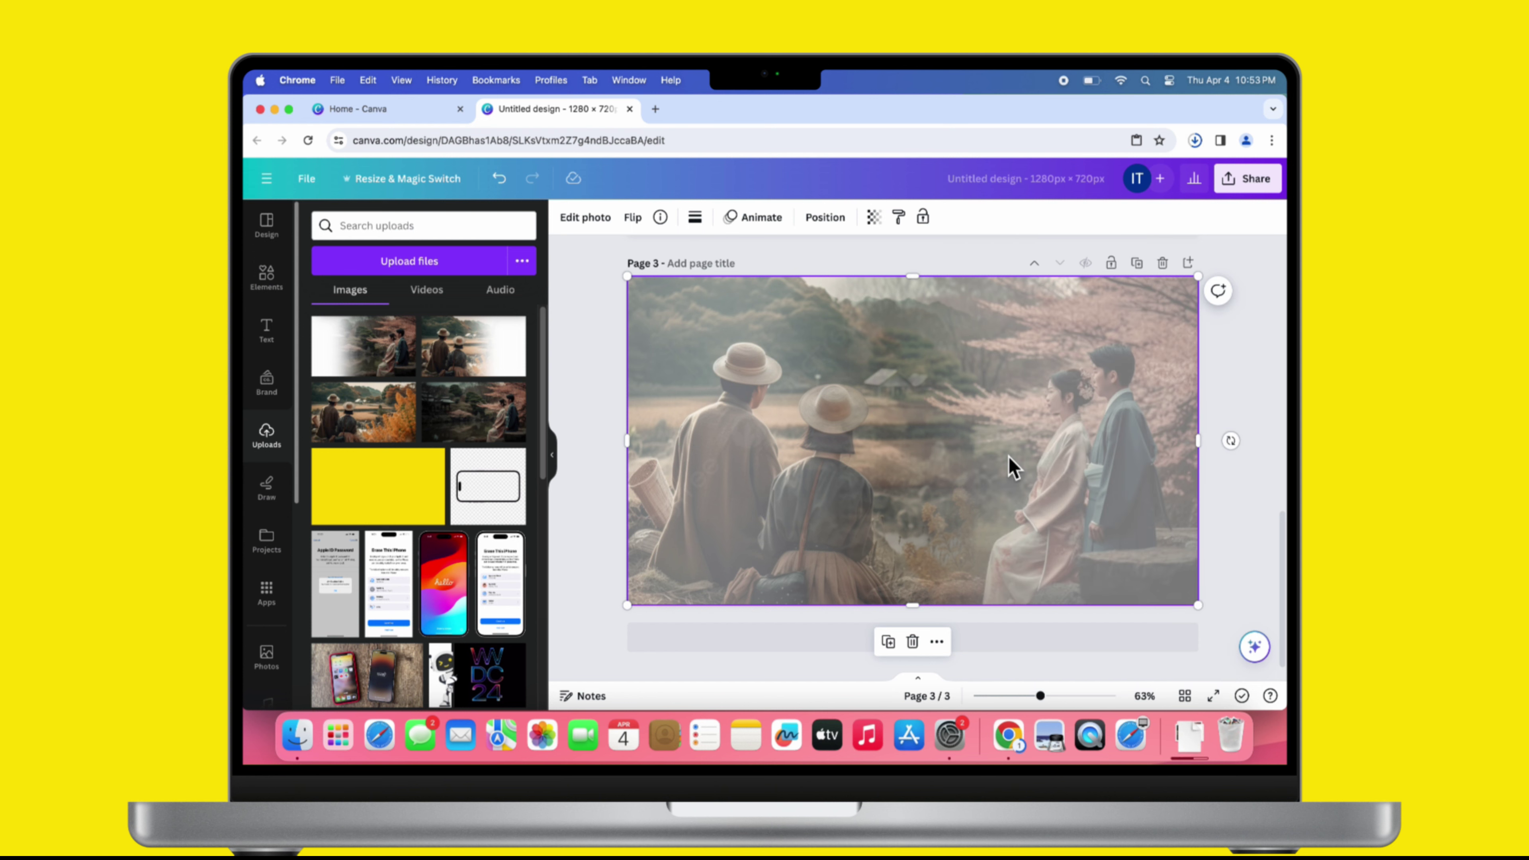
Step: Add a blank page 4 after the blended page 3
{"action": "left_click", "coordinate": [1243, 421]}
{"action": "scroll", "coordinate": [1051, 569], "scroll_direction": "up", "scroll_amount": 1}
{"action": "scroll", "coordinate": [1051, 569], "scroll_direction": "down", "scroll_amount": 1}
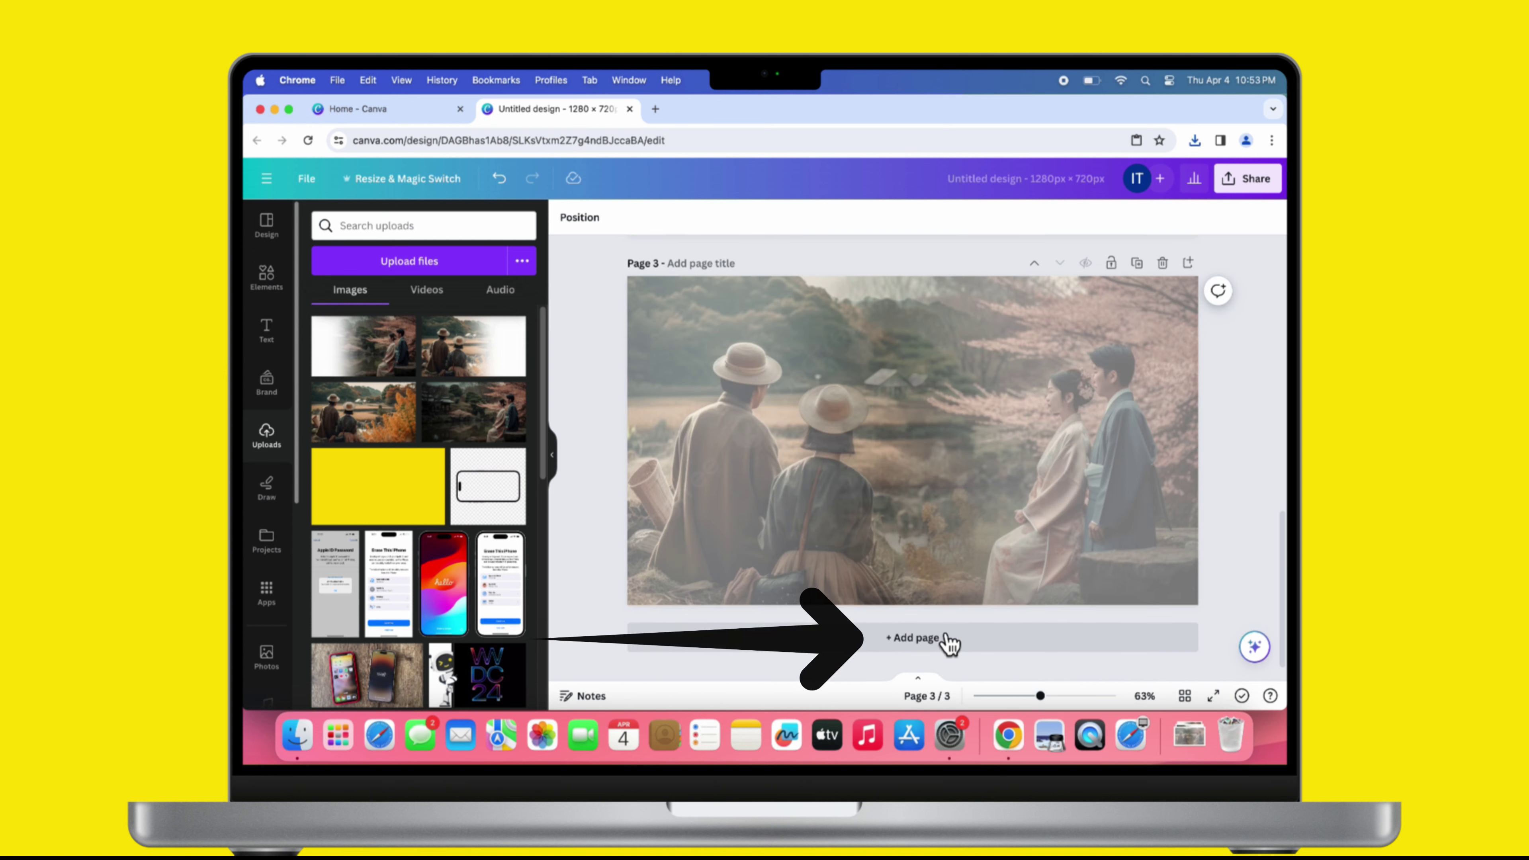
{"action": "left_click", "coordinate": [909, 638]}
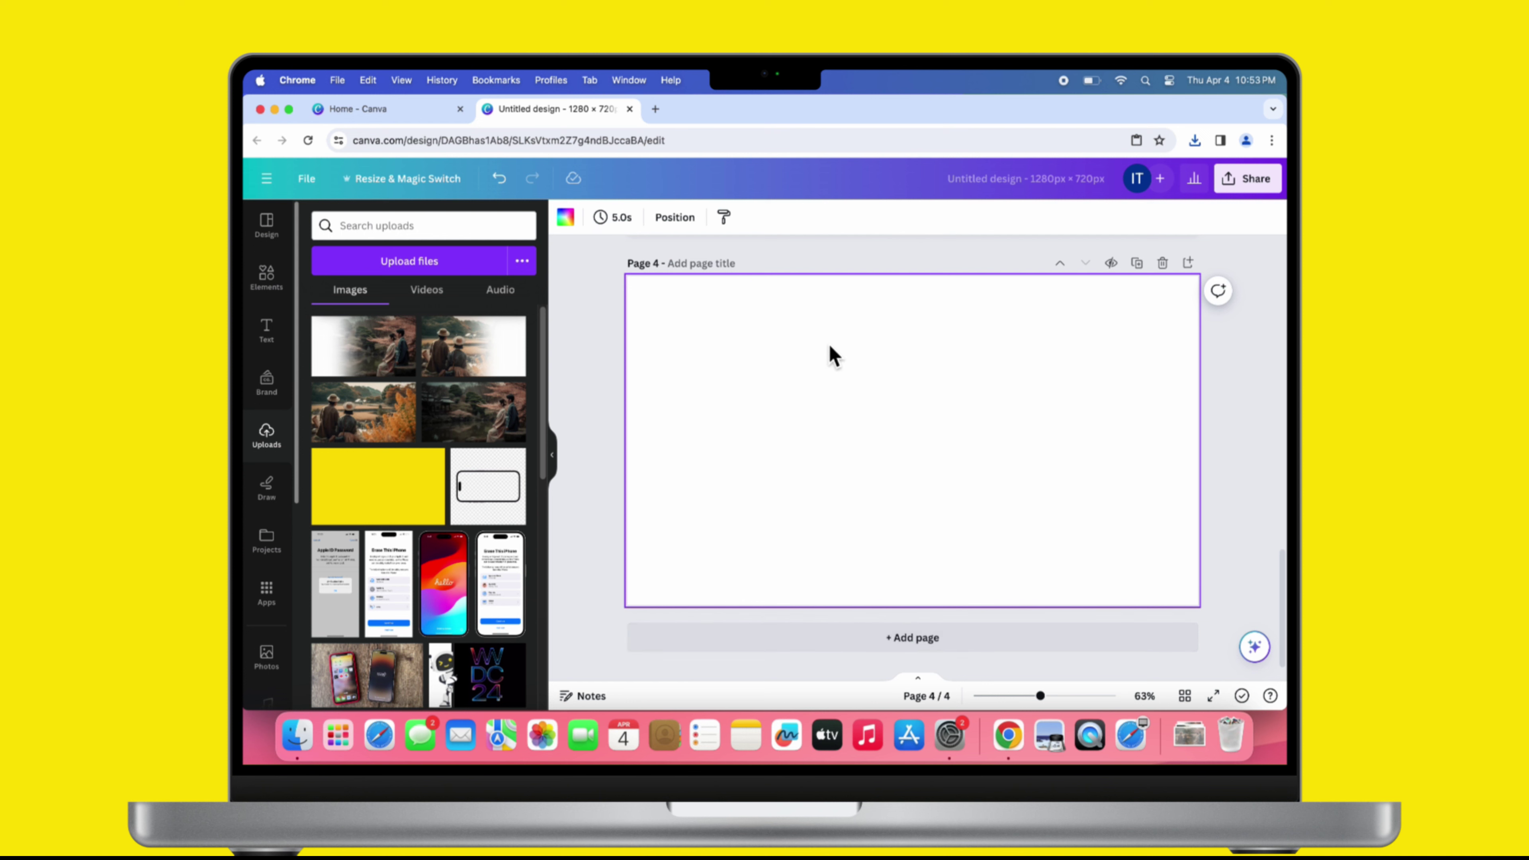
Step: Upload Untitled design (4).png from the Downloads folder and fill page 4 with it
{"action": "left_click", "coordinate": [448, 268]}
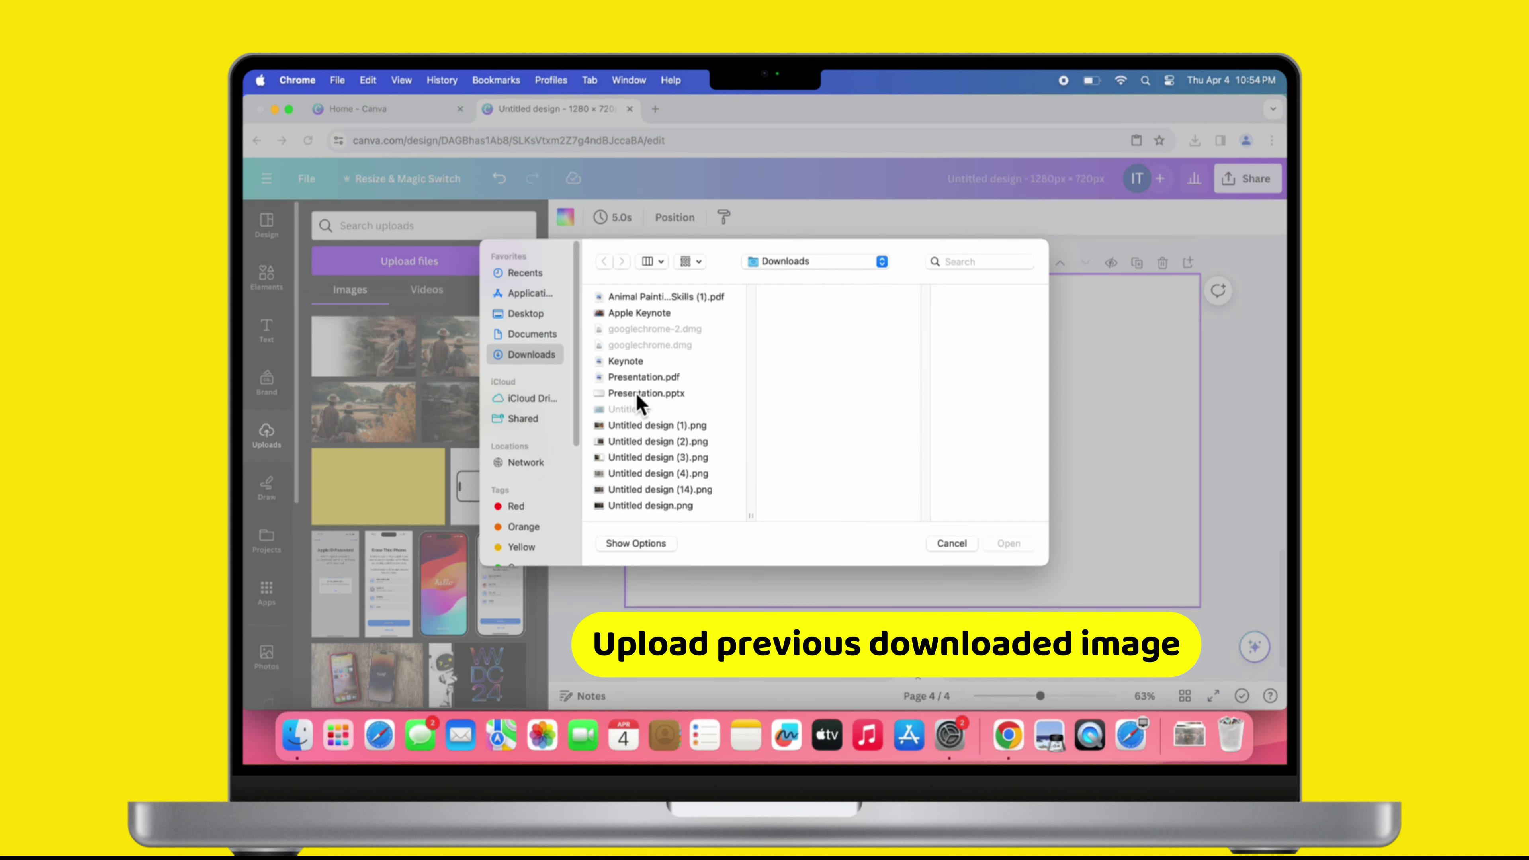
{"action": "left_click", "coordinate": [682, 474]}
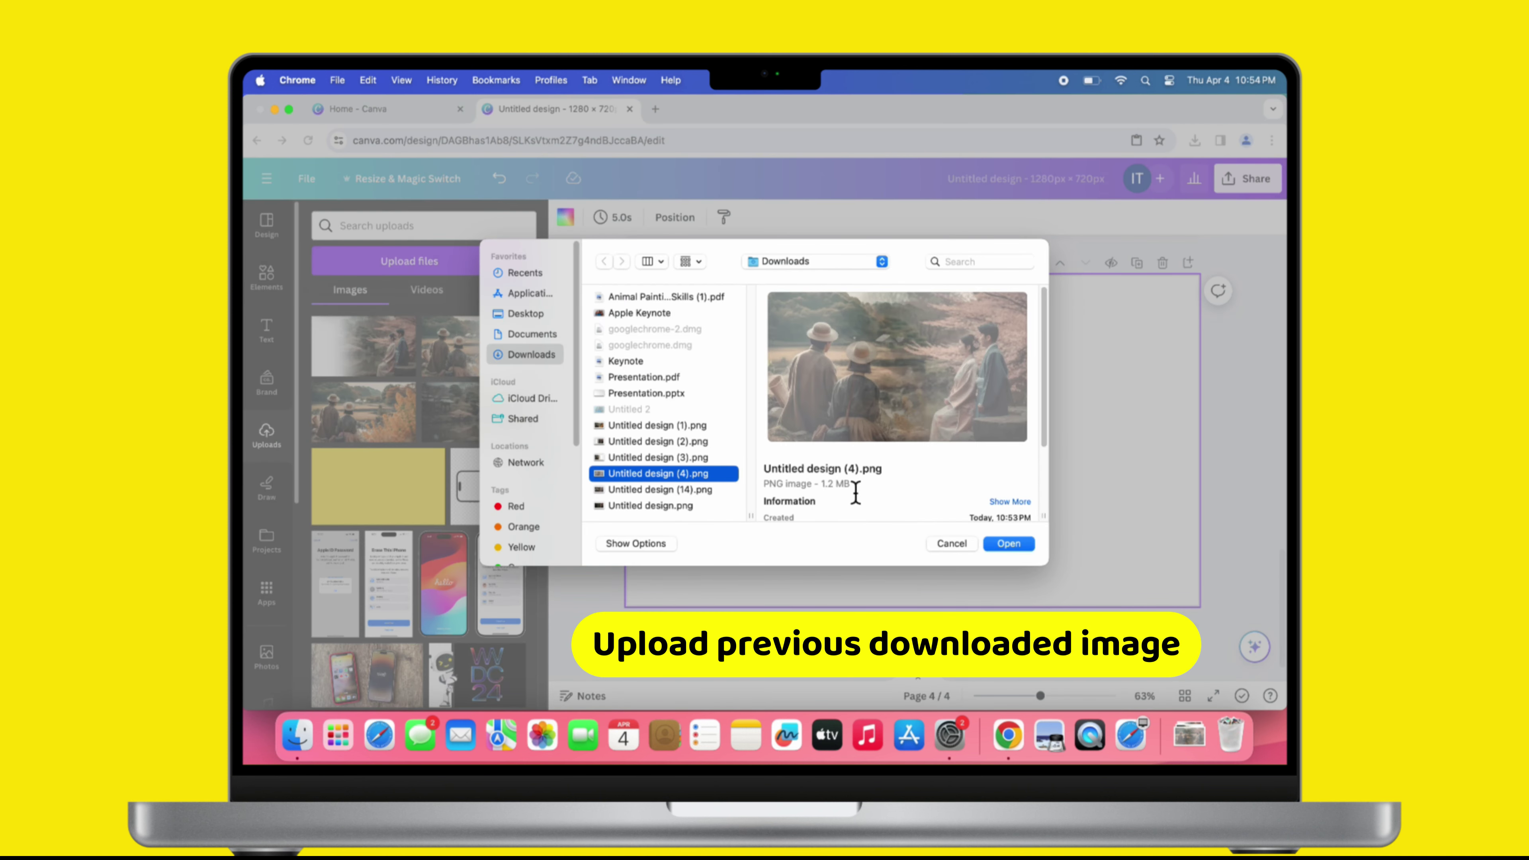
{"action": "left_click", "coordinate": [1007, 544]}
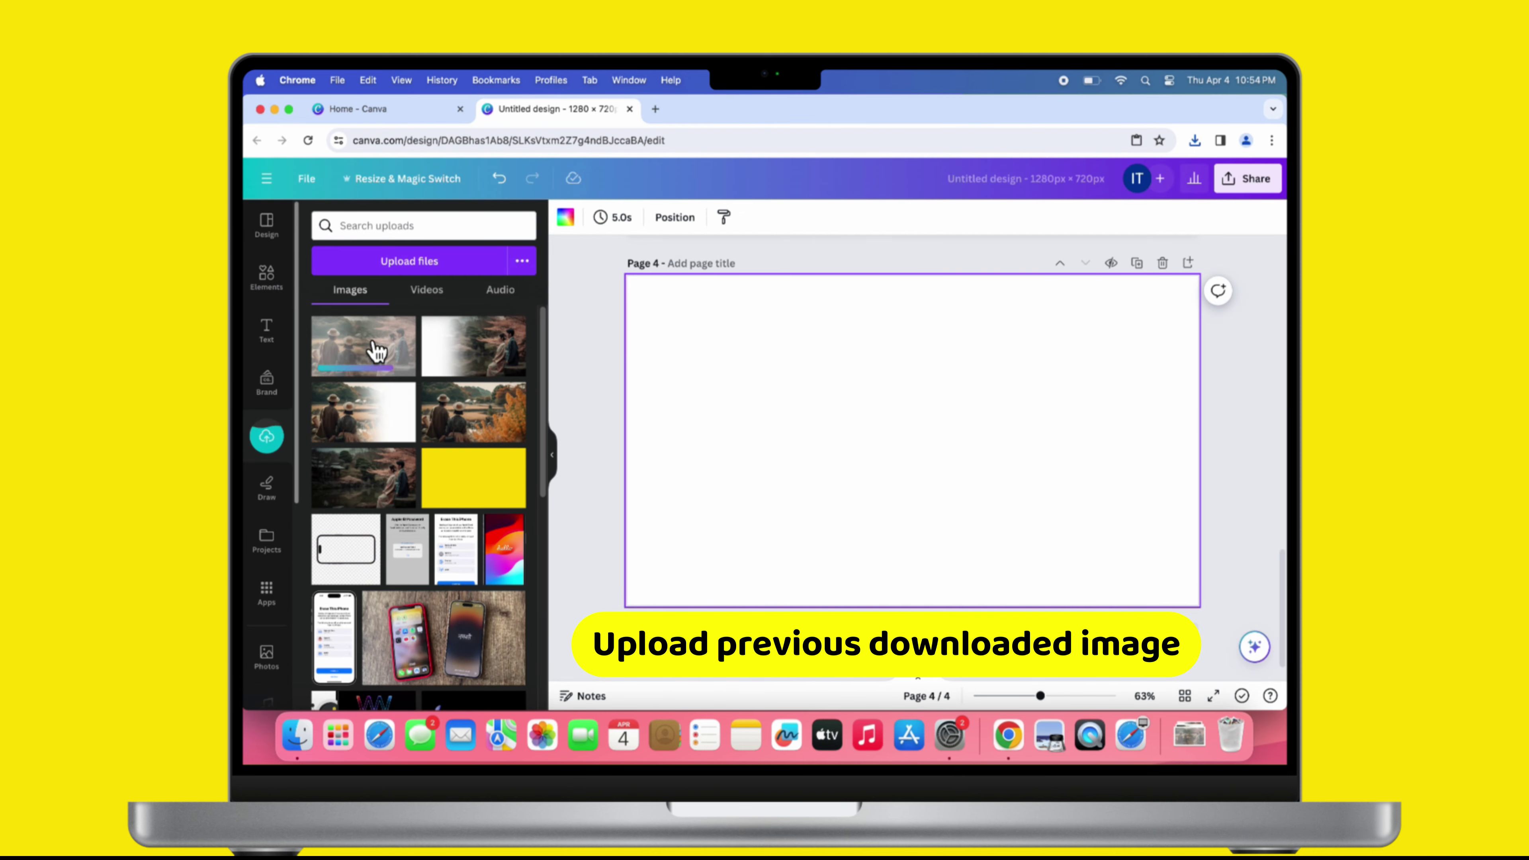
{"action": "left_click_drag", "start_coordinate": [376, 350], "coordinate": [651, 398]}
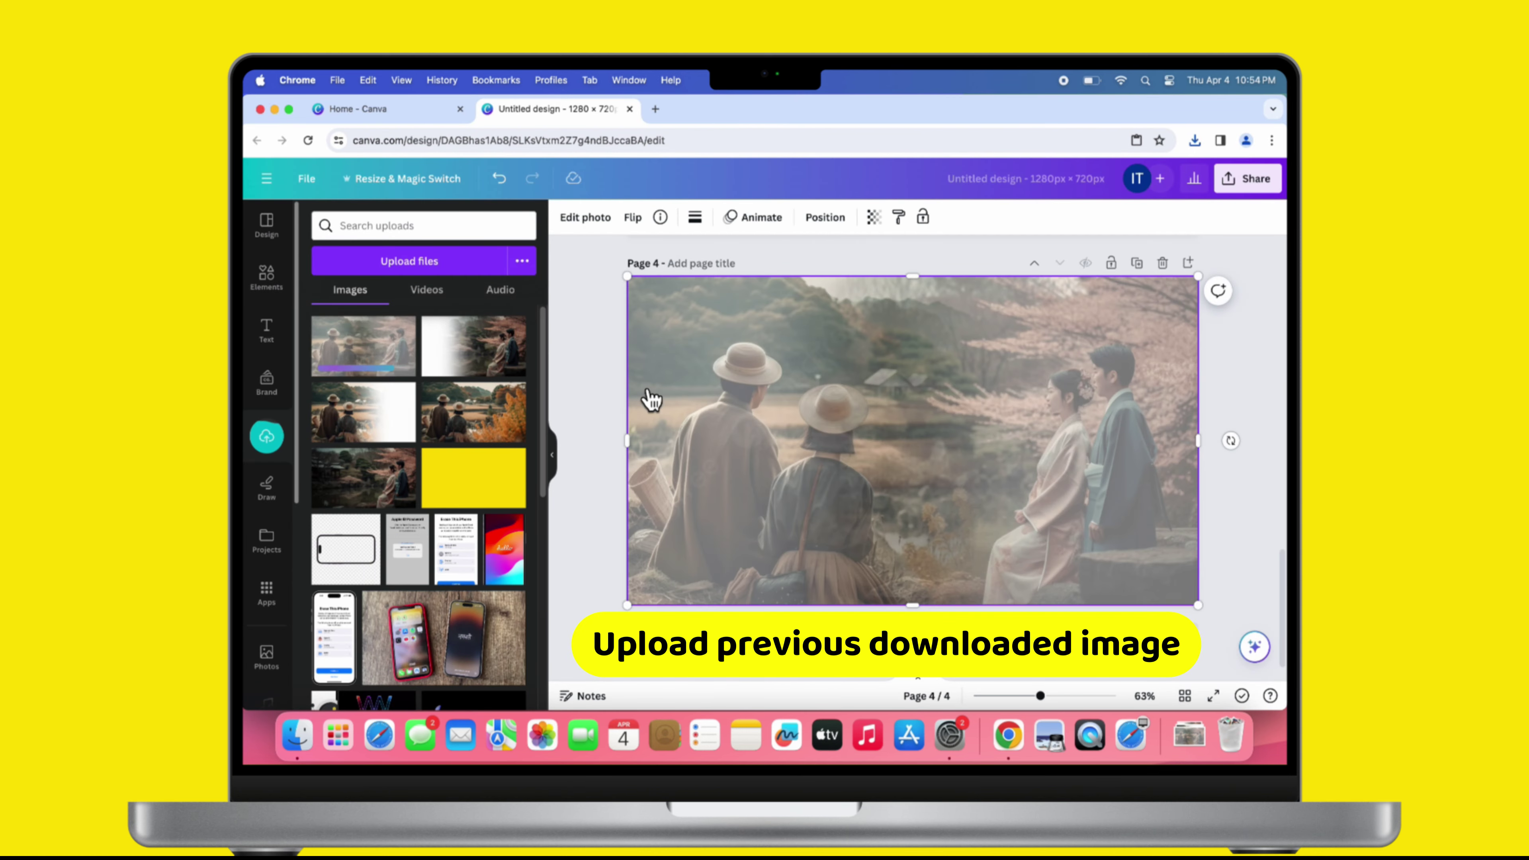
{"action": "left_click", "coordinate": [587, 342]}
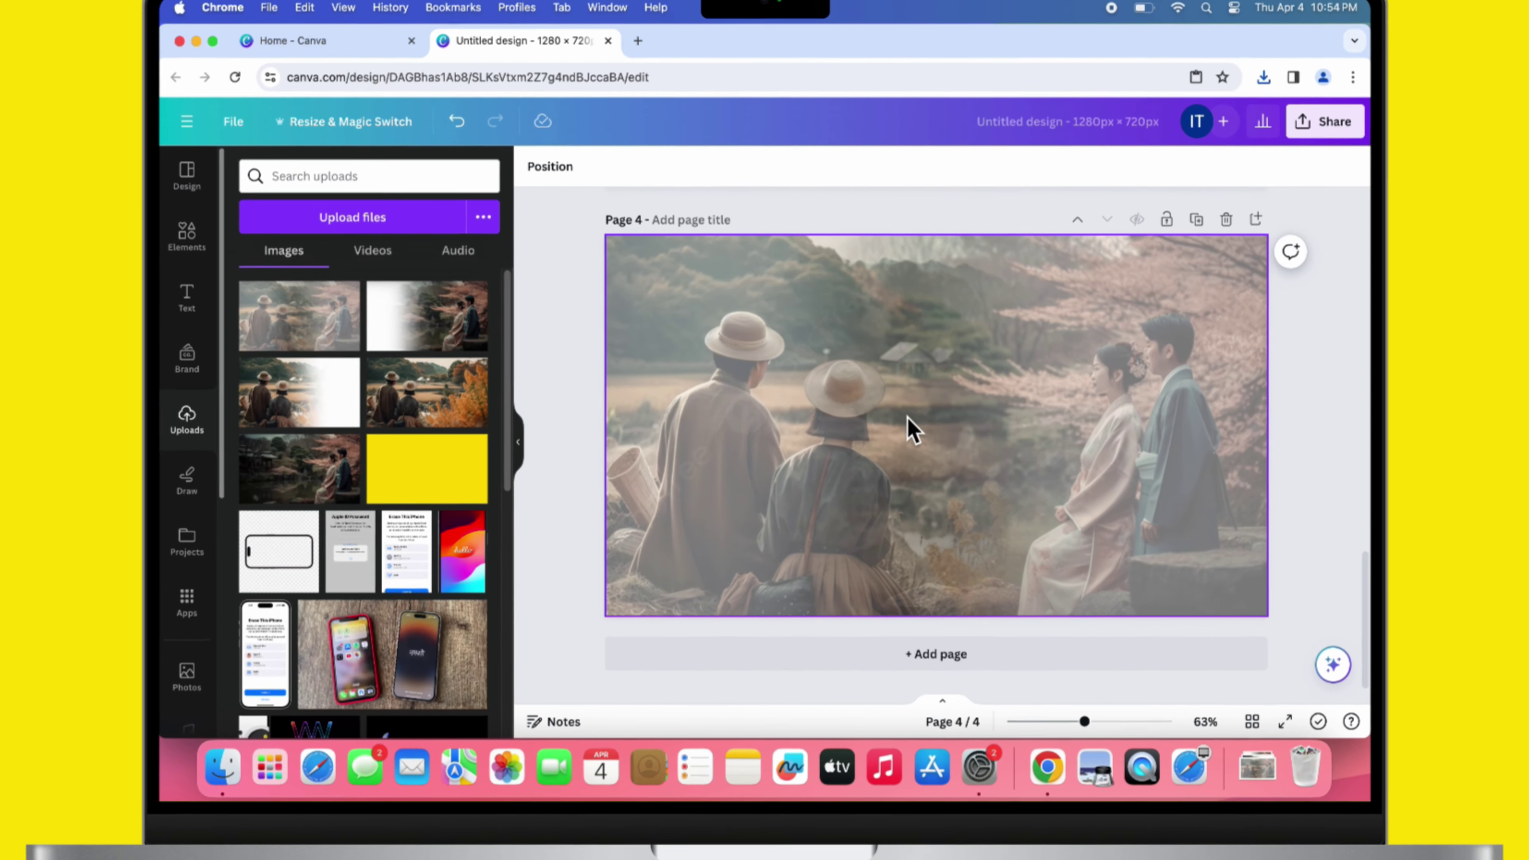
Step: Adjust the light of the page 4 photo, with Brightness at -38 and Contrast at 99
{"action": "left_click", "coordinate": [911, 429]}
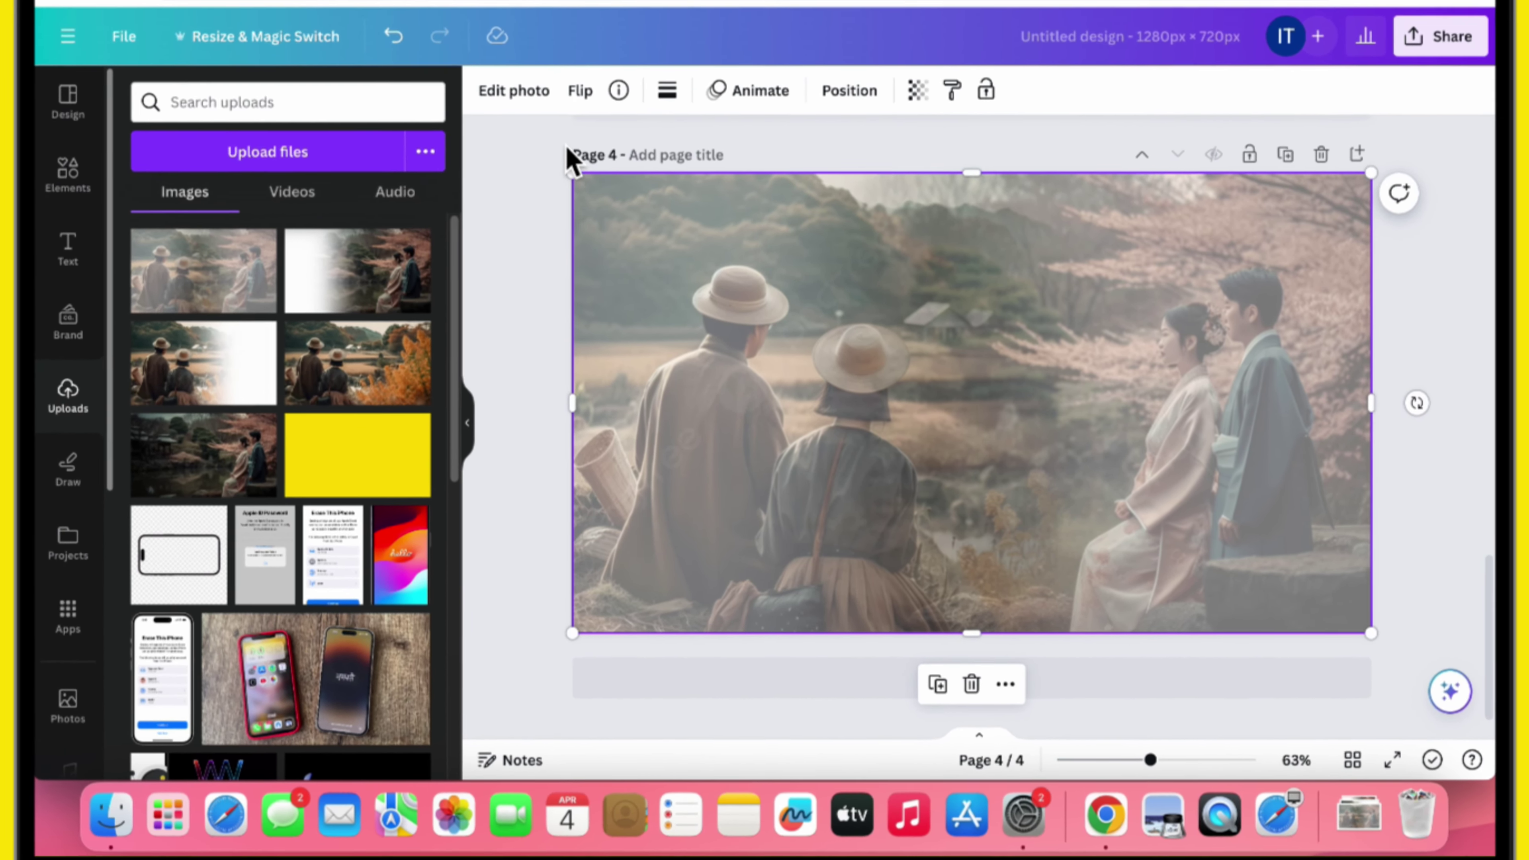
{"action": "left_click", "coordinate": [518, 96]}
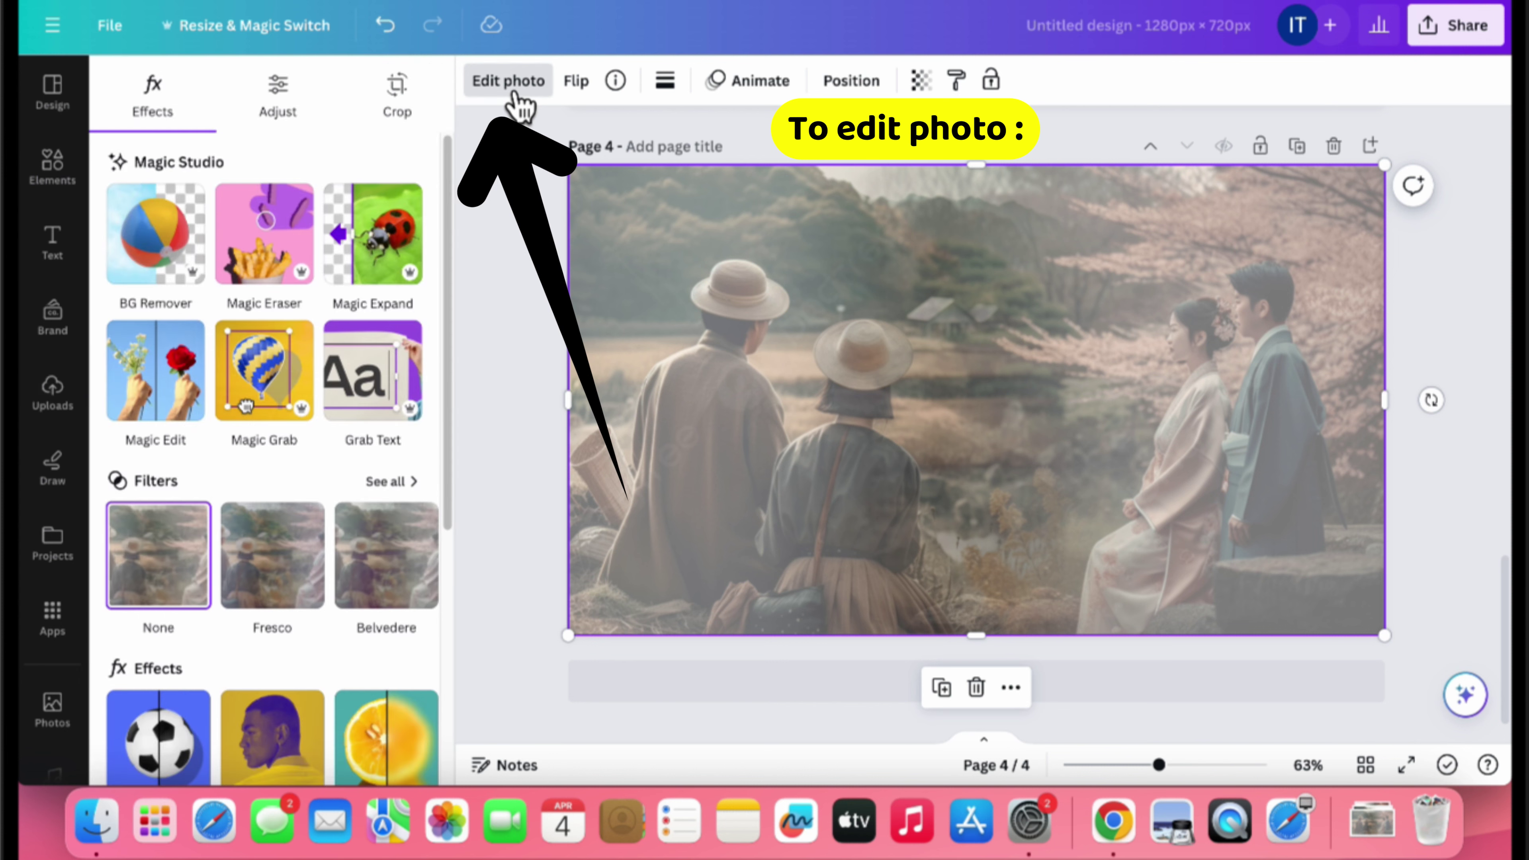
{"action": "left_click", "coordinate": [289, 117]}
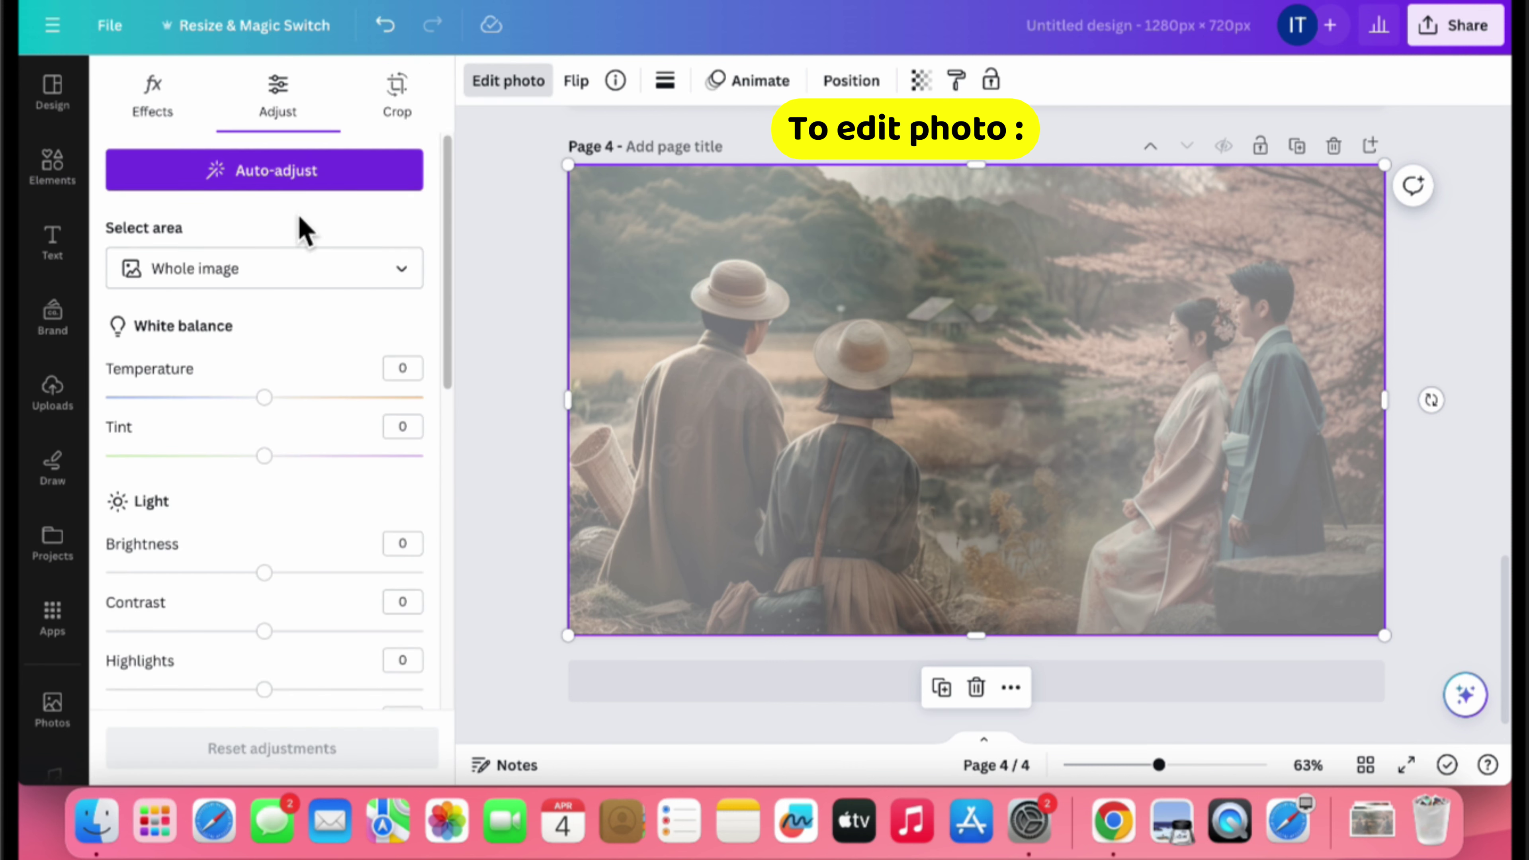
{"action": "scroll", "coordinate": [292, 312], "scroll_direction": "down", "scroll_amount": 3}
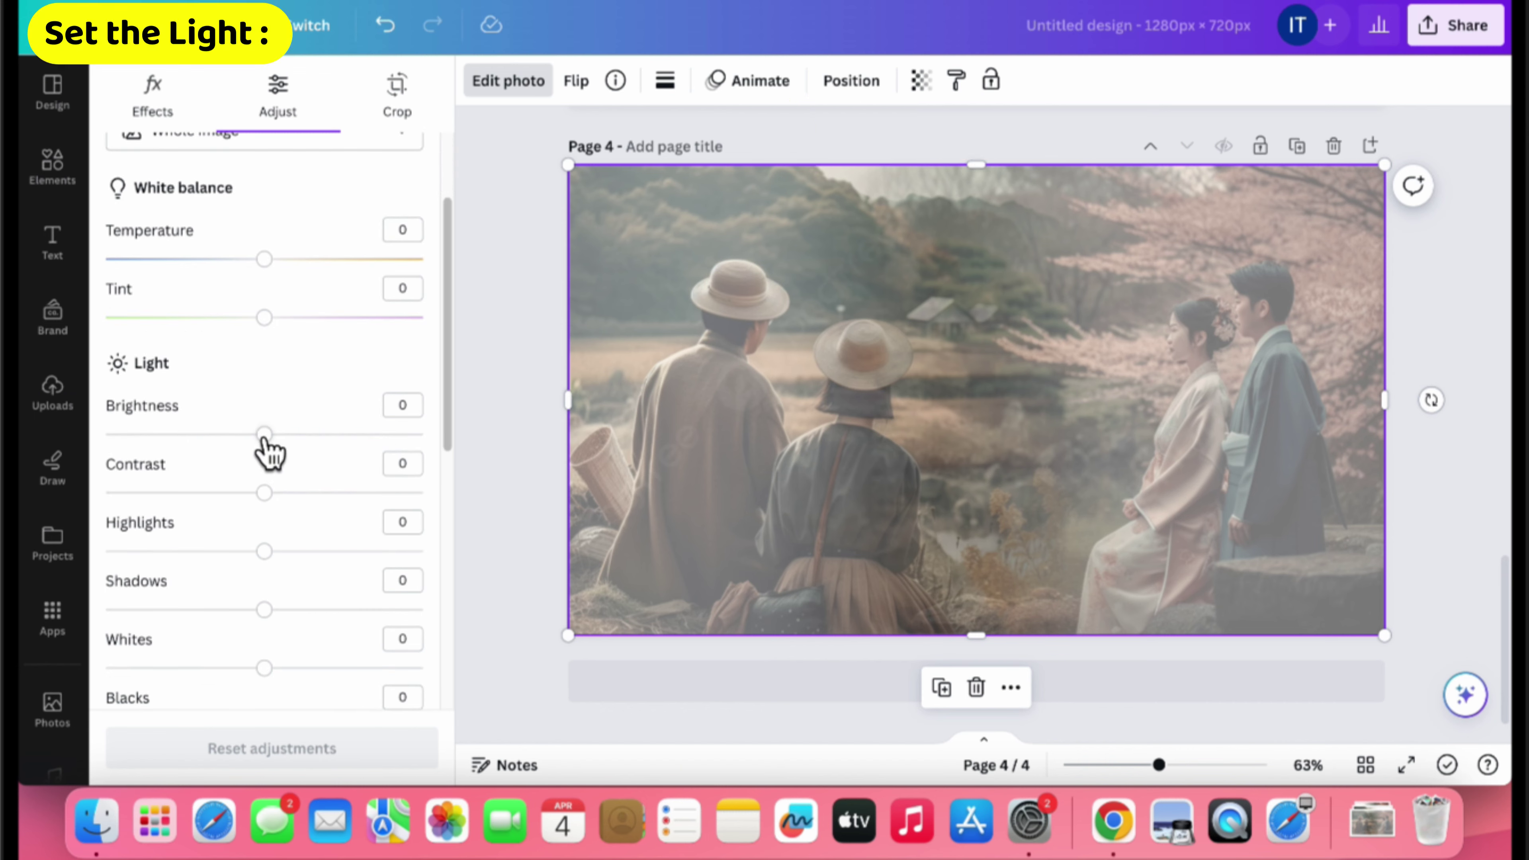
{"action": "left_click_drag", "start_coordinate": [265, 437], "coordinate": [236, 434]}
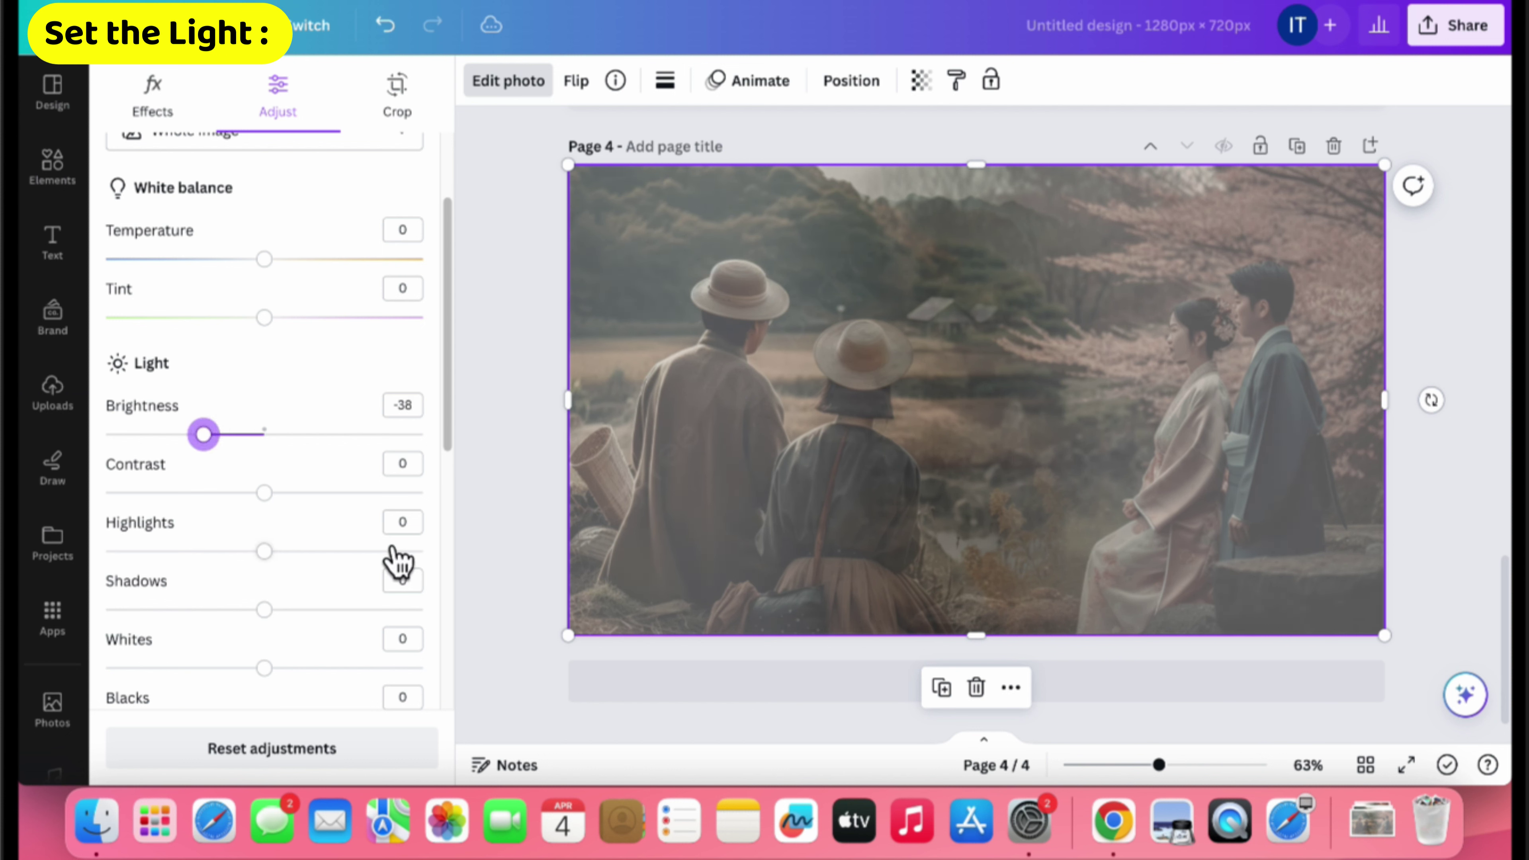
{"action": "left_click_drag", "start_coordinate": [266, 493], "coordinate": [421, 501]}
Step: Set the page 4 photo's Highlights to -9, Shadows to -23 and Blacks to 30
{"action": "scroll", "coordinate": [291, 531], "scroll_direction": "down", "scroll_amount": 2}
{"action": "mouse_move", "coordinate": [266, 437]}
{"action": "left_mouse_down"}
{"action": "mouse_move", "coordinate": [319, 437]}
{"action": "mouse_move", "coordinate": [269, 439]}
{"action": "left_mouse_up"}
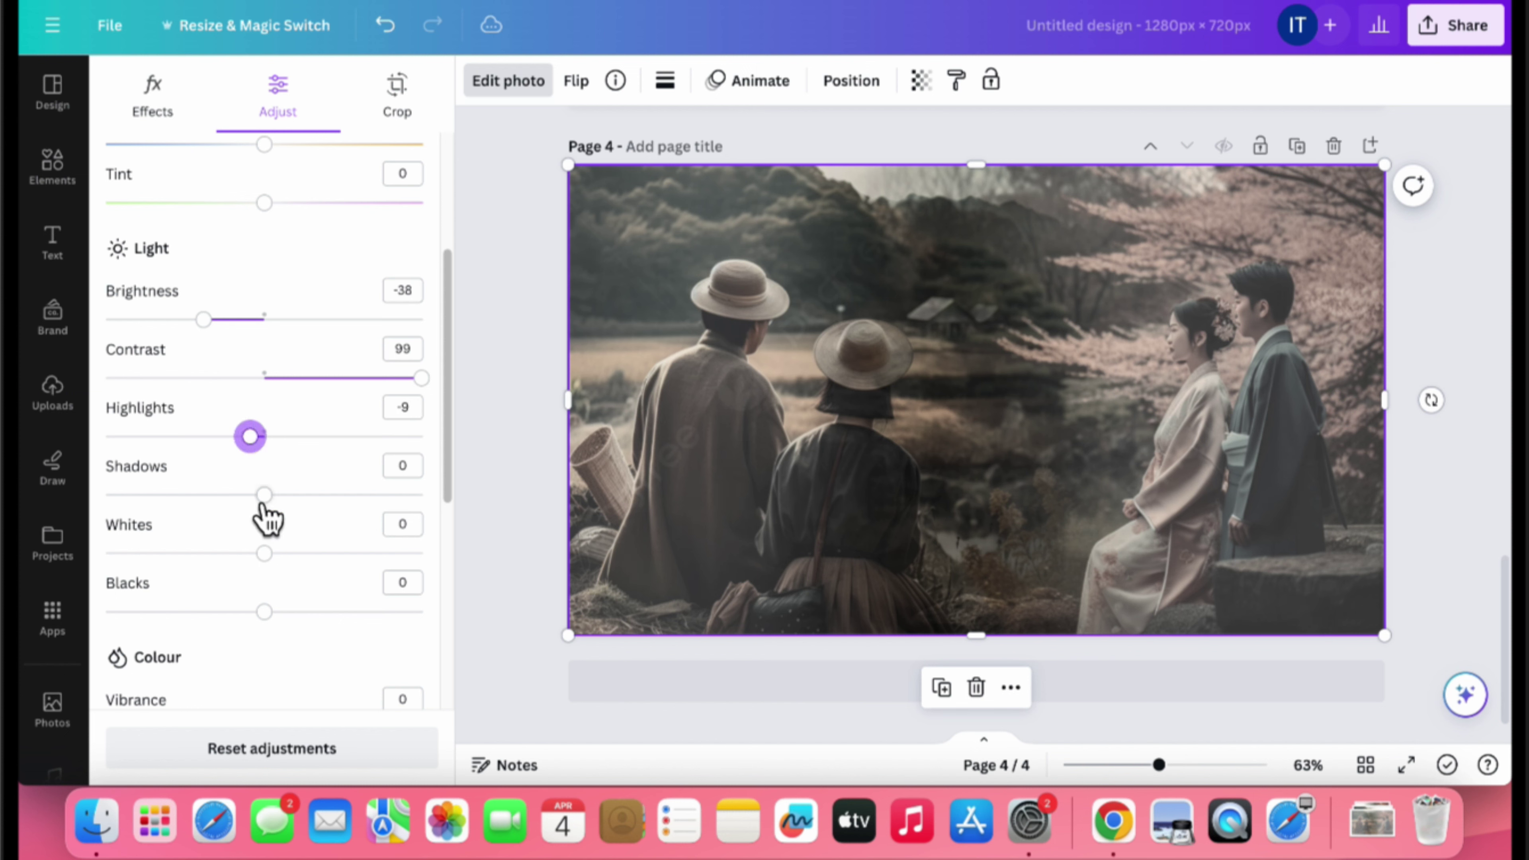
{"action": "left_click_drag", "start_coordinate": [265, 494], "coordinate": [227, 494]}
{"action": "mouse_move", "coordinate": [264, 553]}
{"action": "left_mouse_down"}
{"action": "mouse_move", "coordinate": [239, 554]}
{"action": "mouse_move", "coordinate": [297, 554]}
{"action": "mouse_move", "coordinate": [267, 555]}
{"action": "left_mouse_up"}
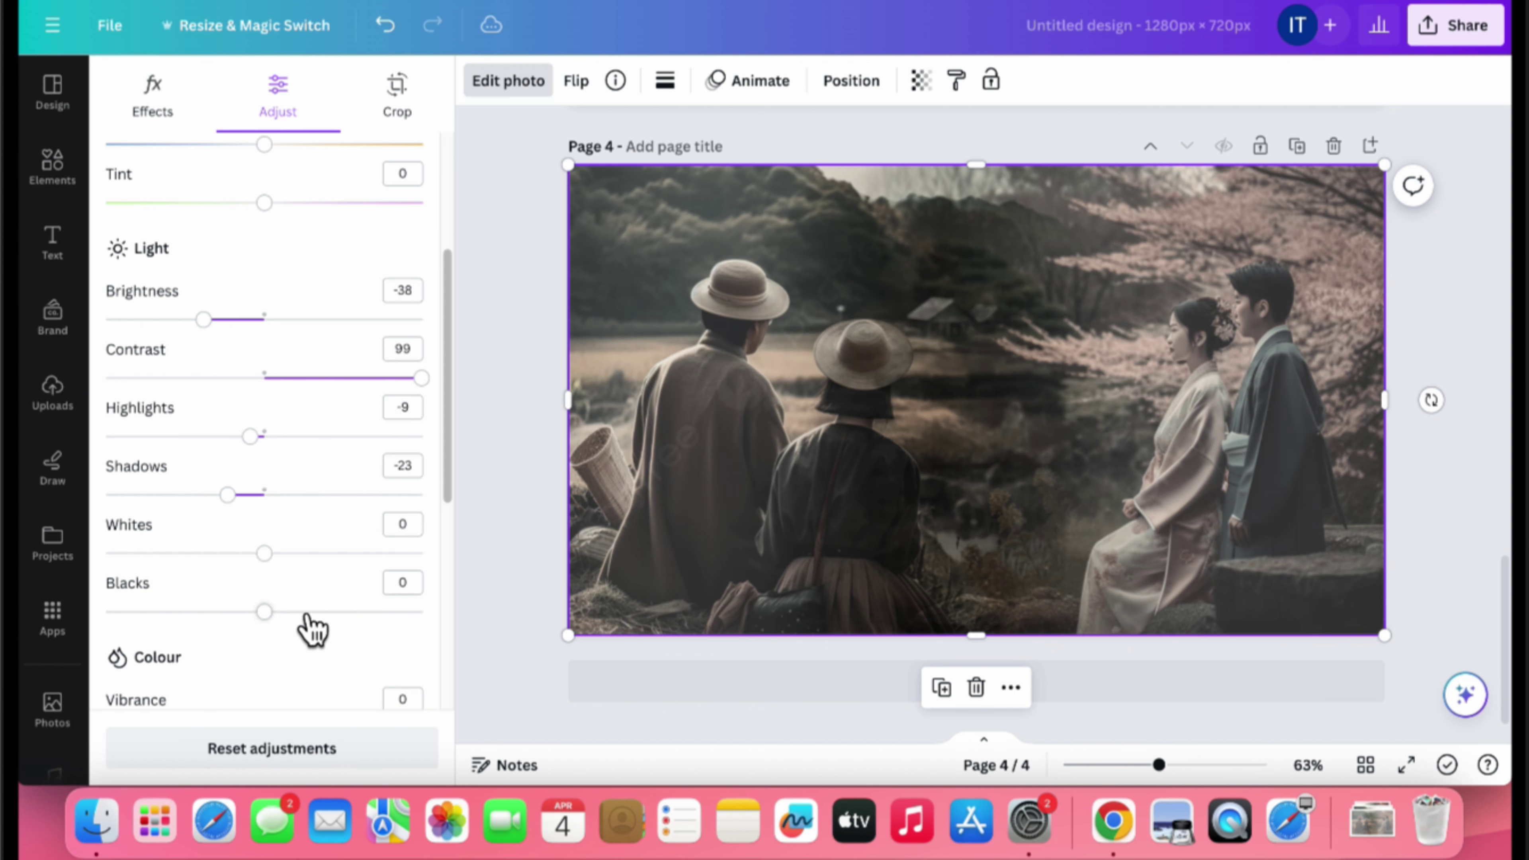
{"action": "left_click_drag", "start_coordinate": [265, 612], "coordinate": [311, 613]}
Step: Set the page 4 photo's colour adjustments to Vibrance 22 and Saturation 35
{"action": "scroll", "coordinate": [327, 536], "scroll_direction": "down", "scroll_amount": 5}
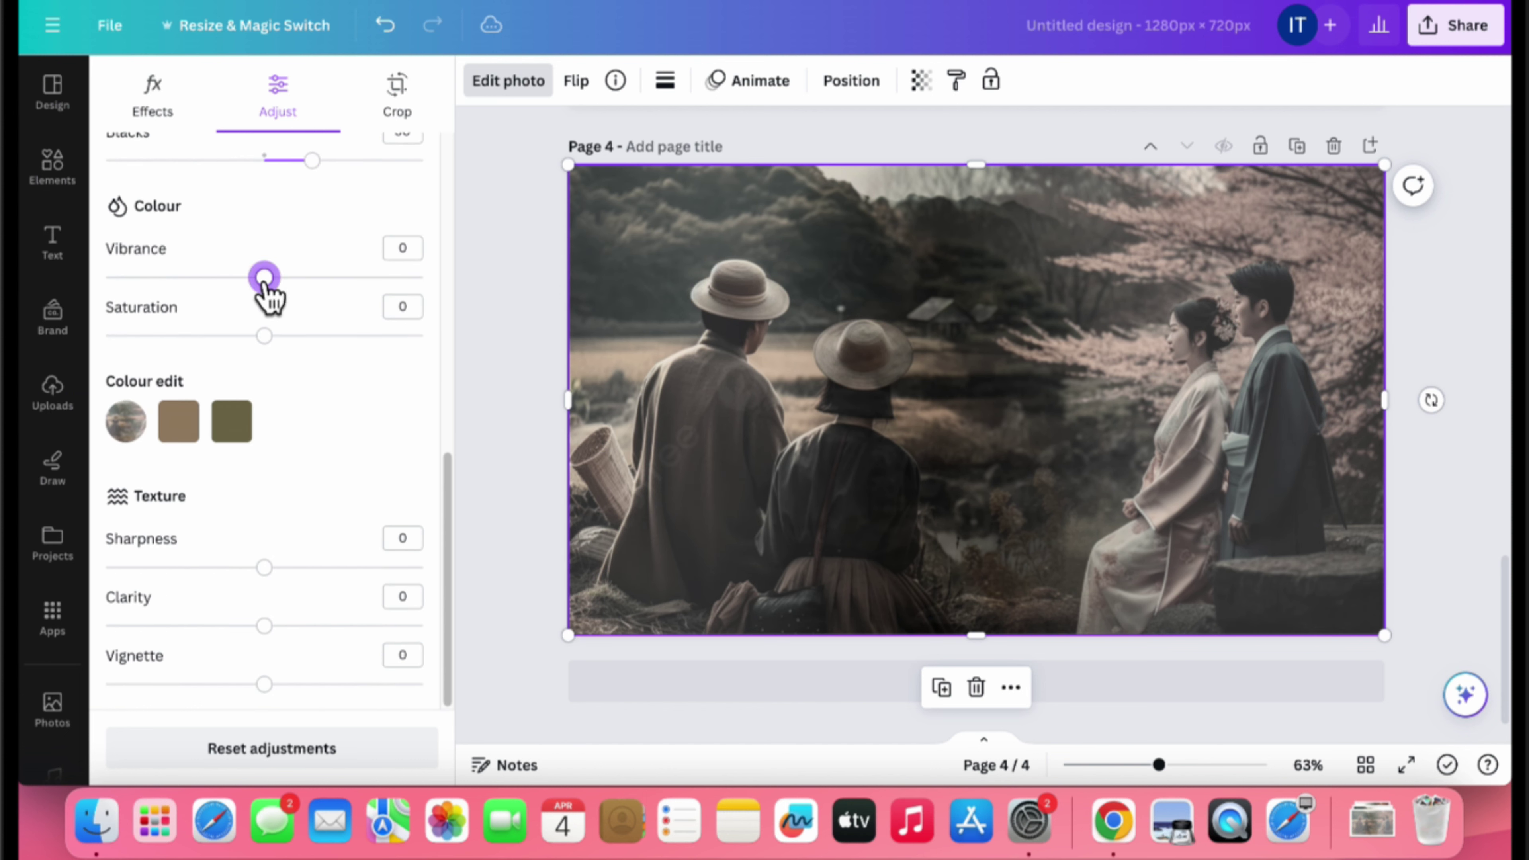
{"action": "left_click_drag", "start_coordinate": [265, 277], "coordinate": [280, 278]}
{"action": "left_click_drag", "start_coordinate": [264, 338], "coordinate": [329, 331]}
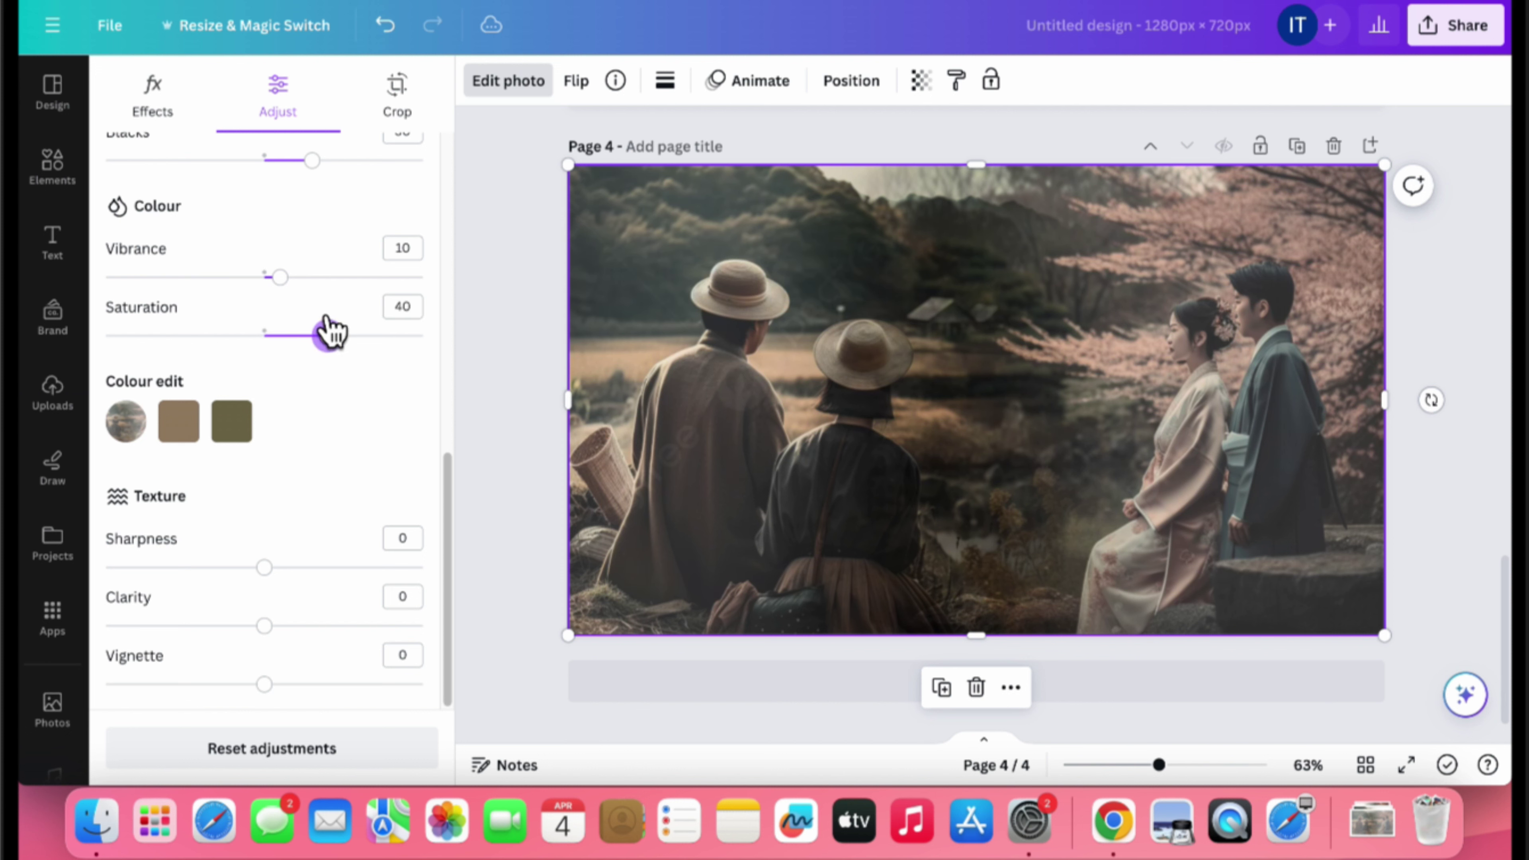
{"action": "mouse_move", "coordinate": [281, 280]}
{"action": "left_mouse_down"}
{"action": "mouse_move", "coordinate": [337, 279]}
{"action": "mouse_move", "coordinate": [297, 283]}
{"action": "left_mouse_up"}
{"action": "scroll", "coordinate": [343, 458], "scroll_direction": "up", "scroll_amount": 1}
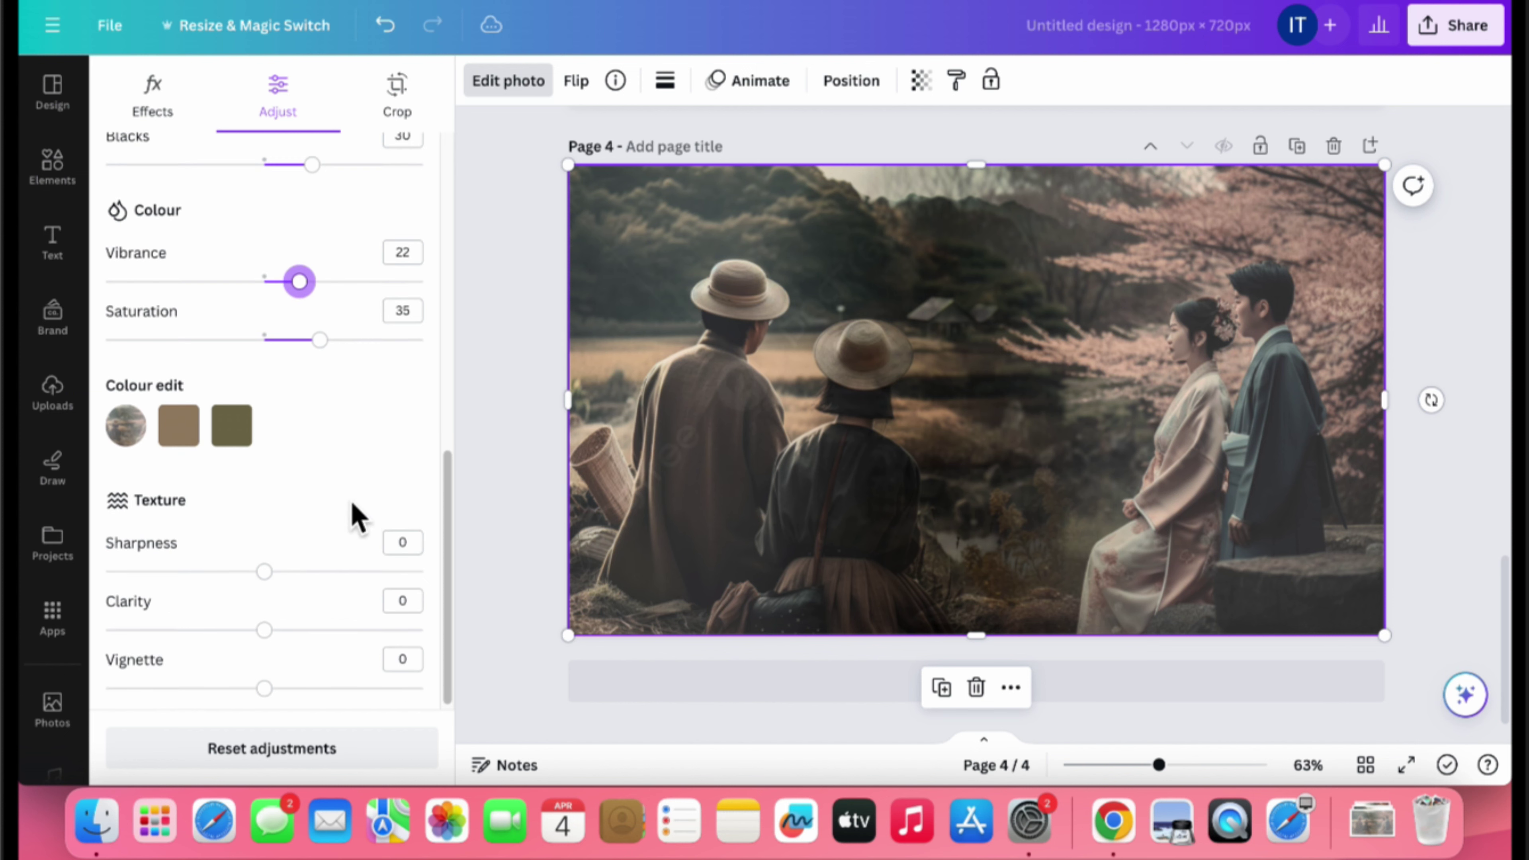
Step: Set the photo's Clarity to 7 and preview page 4 in full screen
{"action": "left_click_drag", "start_coordinate": [263, 630], "coordinate": [276, 592]}
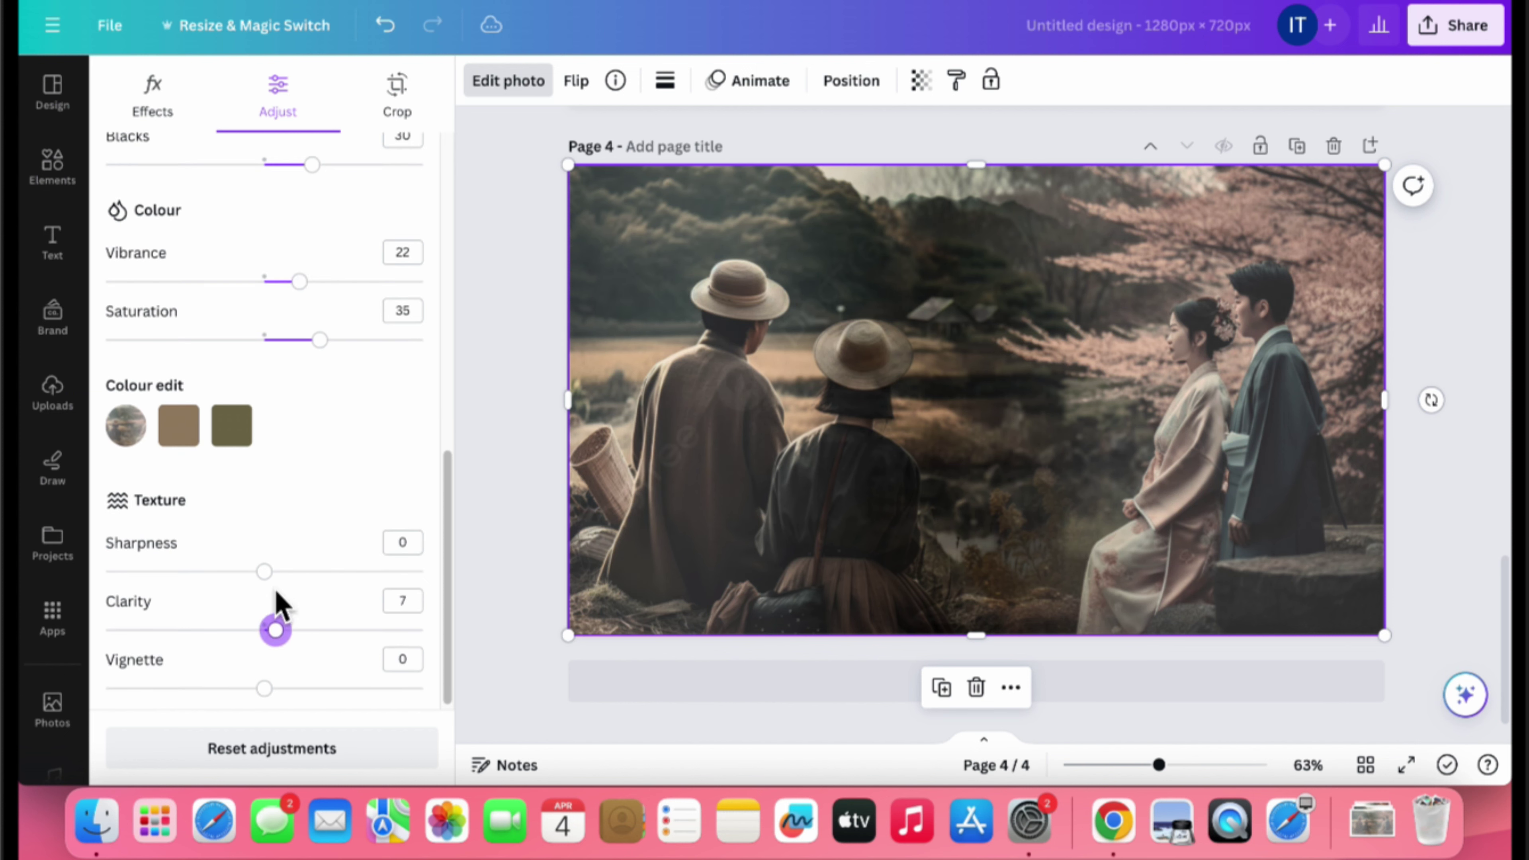
{"action": "key", "text": "Escape"}
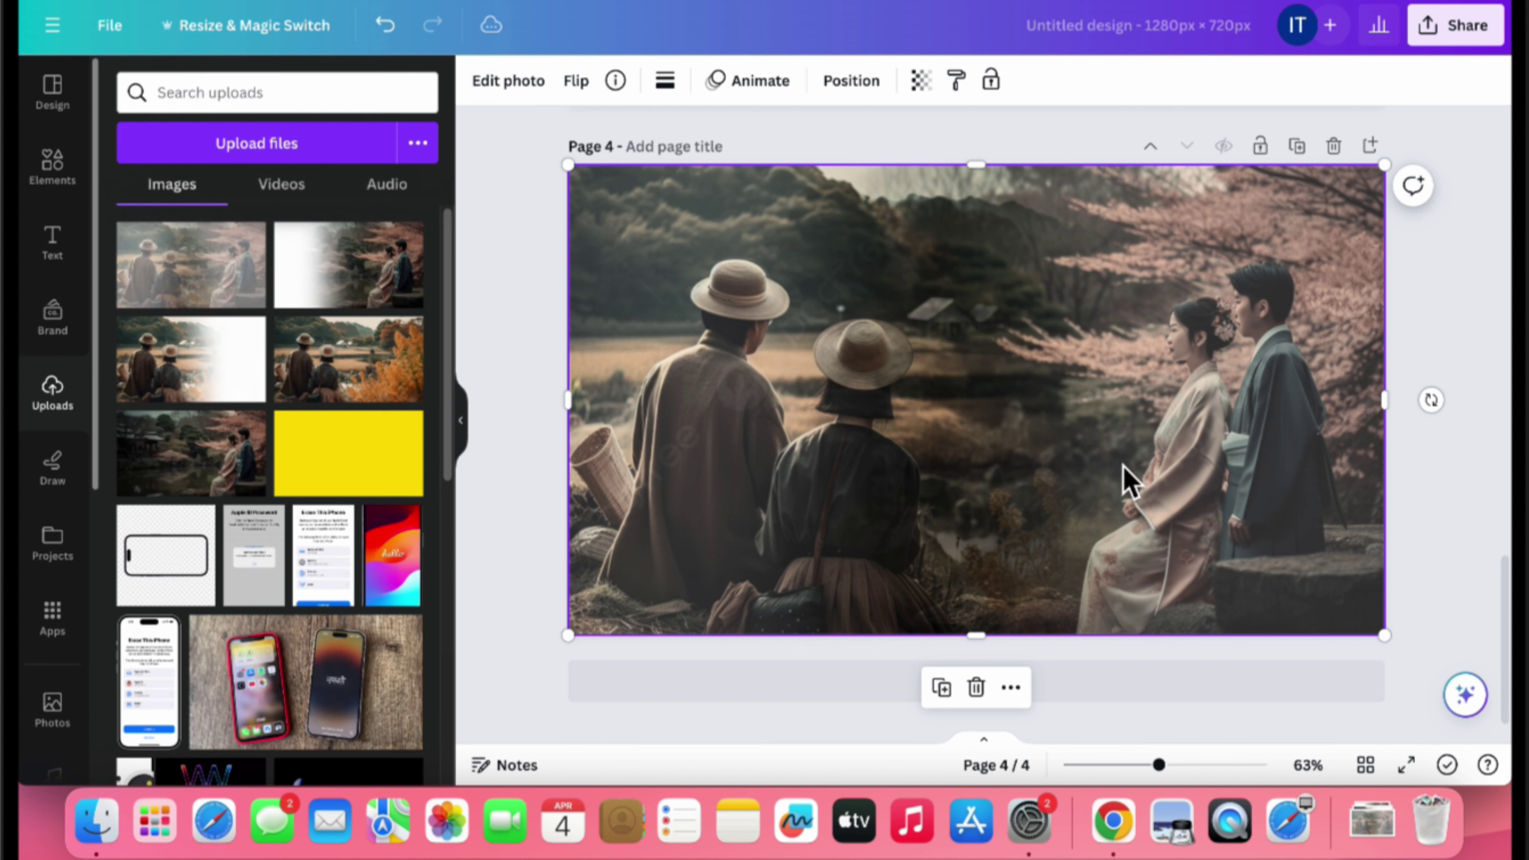
{"action": "left_click", "coordinate": [1406, 765]}
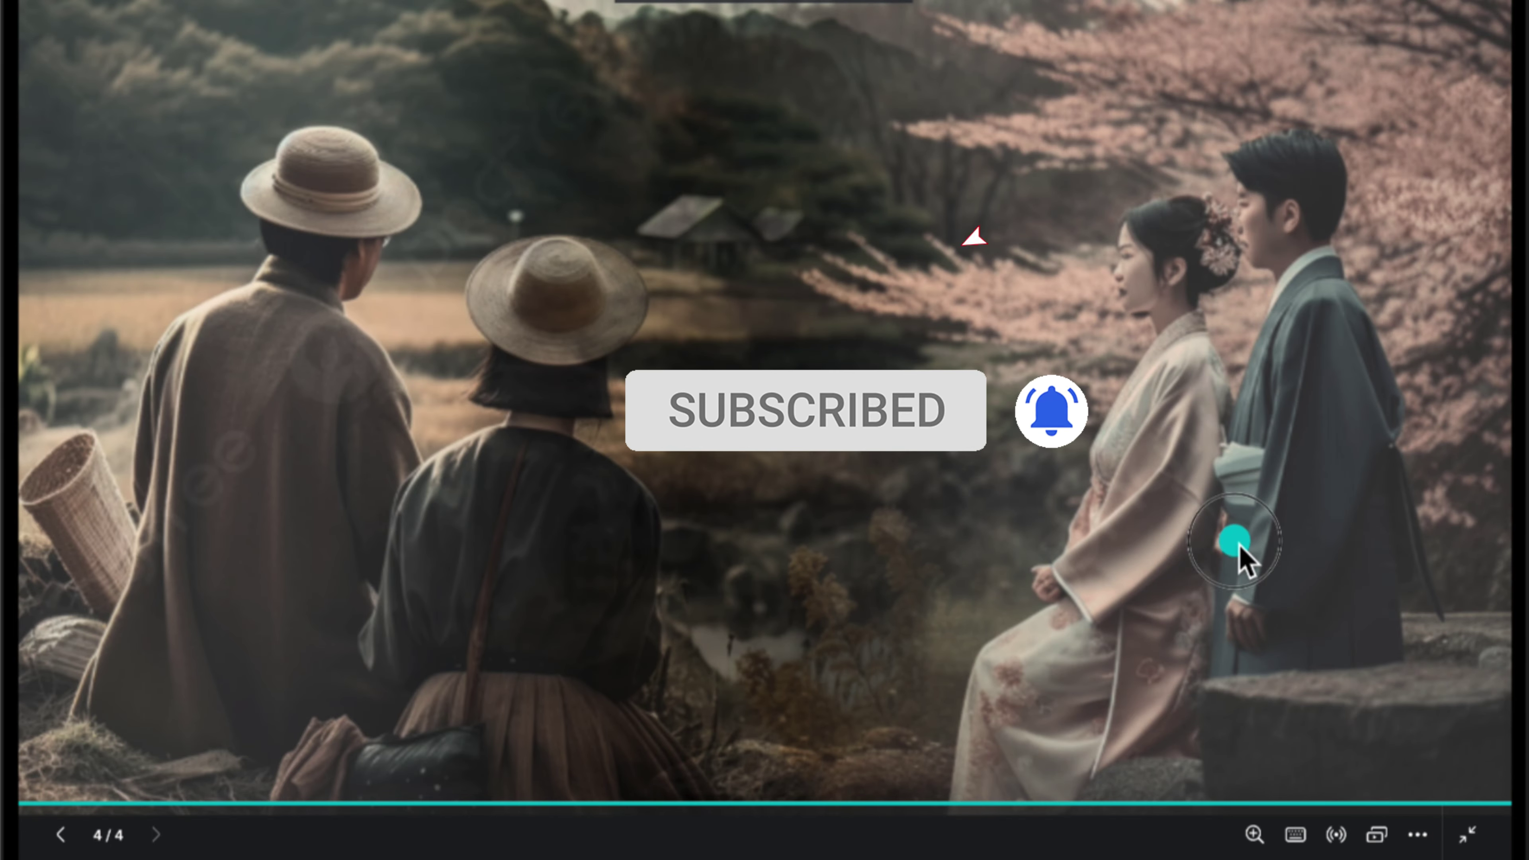
{"action": "key", "text": "Escape"}
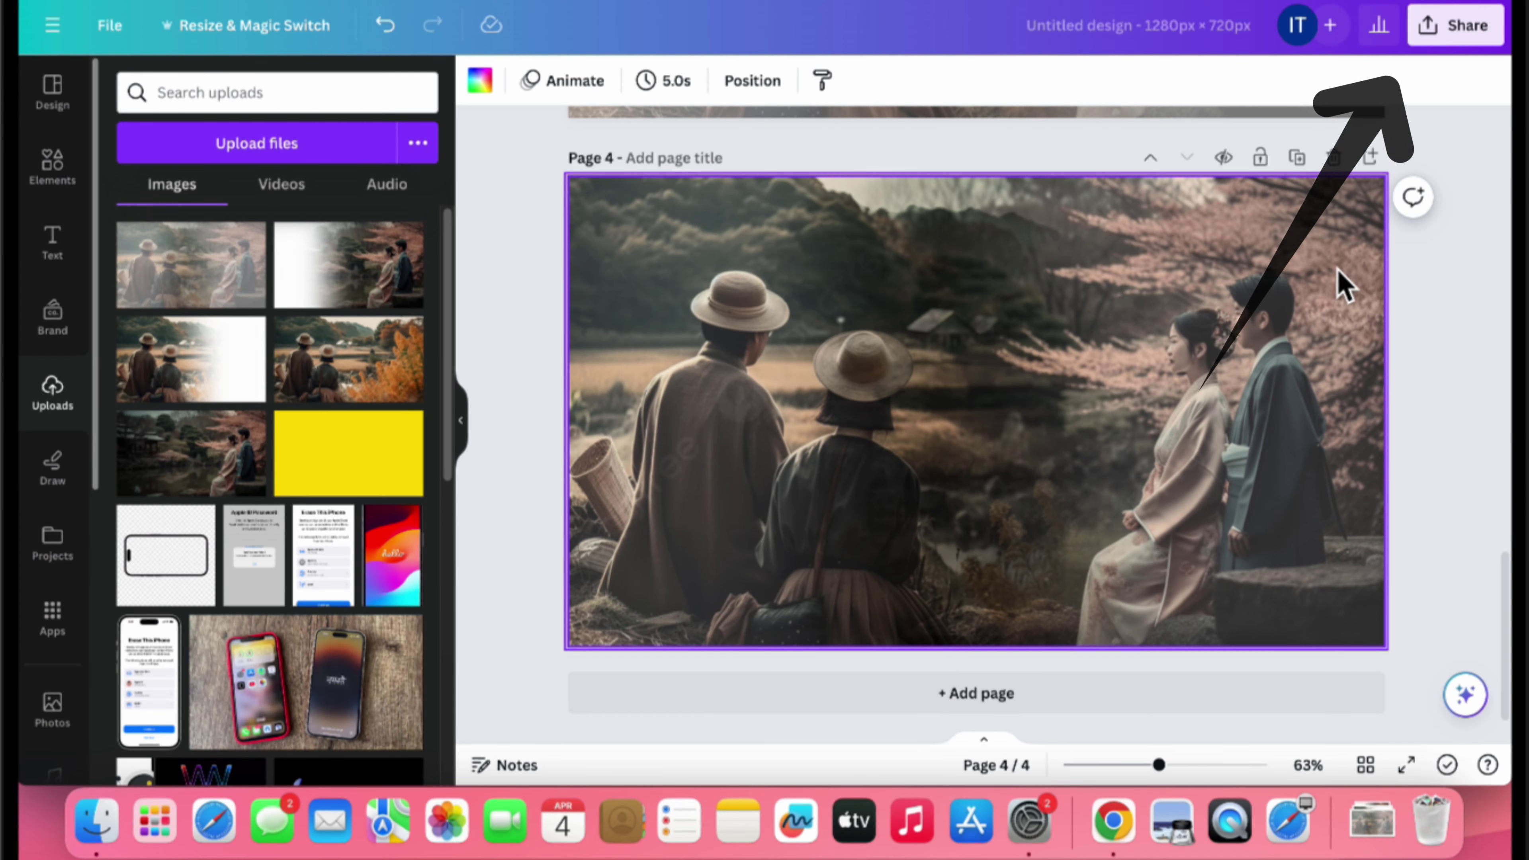
Step: Download only page 4 as a PNG at 1,280 × 720 px
{"action": "left_click", "coordinate": [1460, 27]}
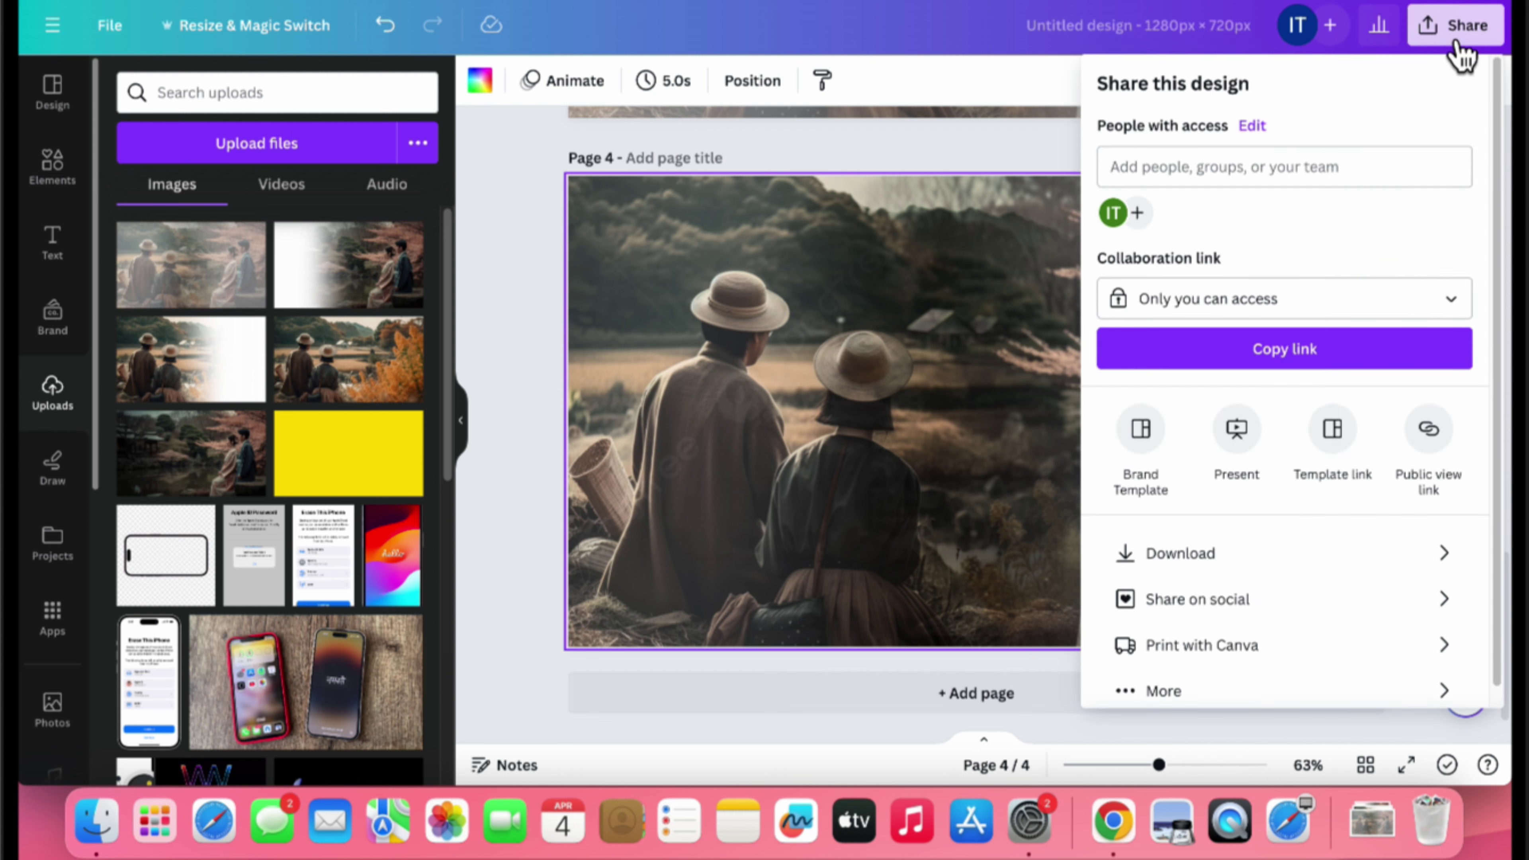
{"action": "left_click", "coordinate": [1261, 554]}
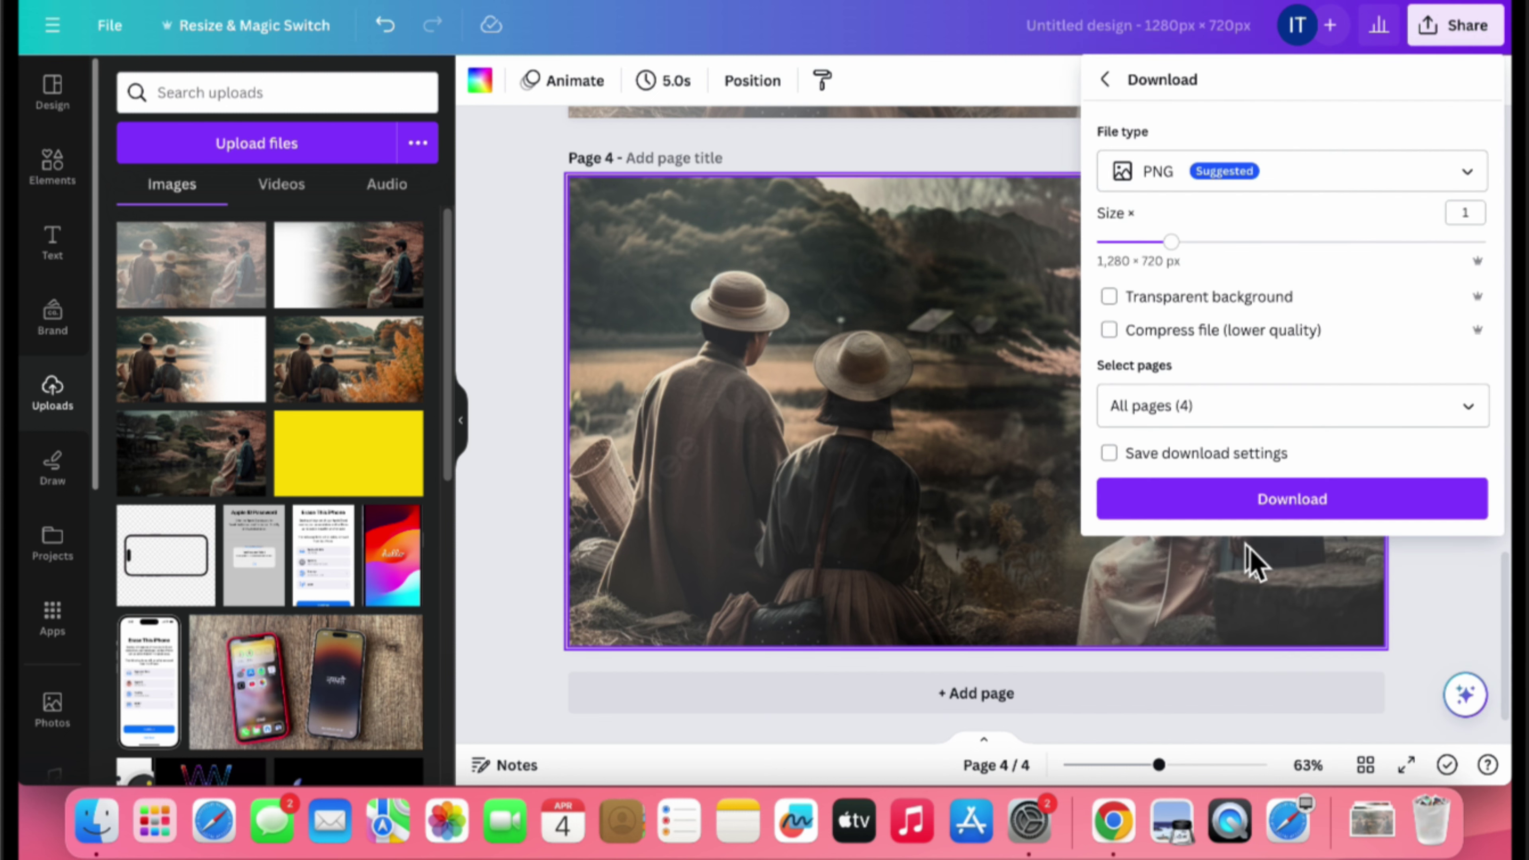
{"action": "left_click", "coordinate": [1230, 410]}
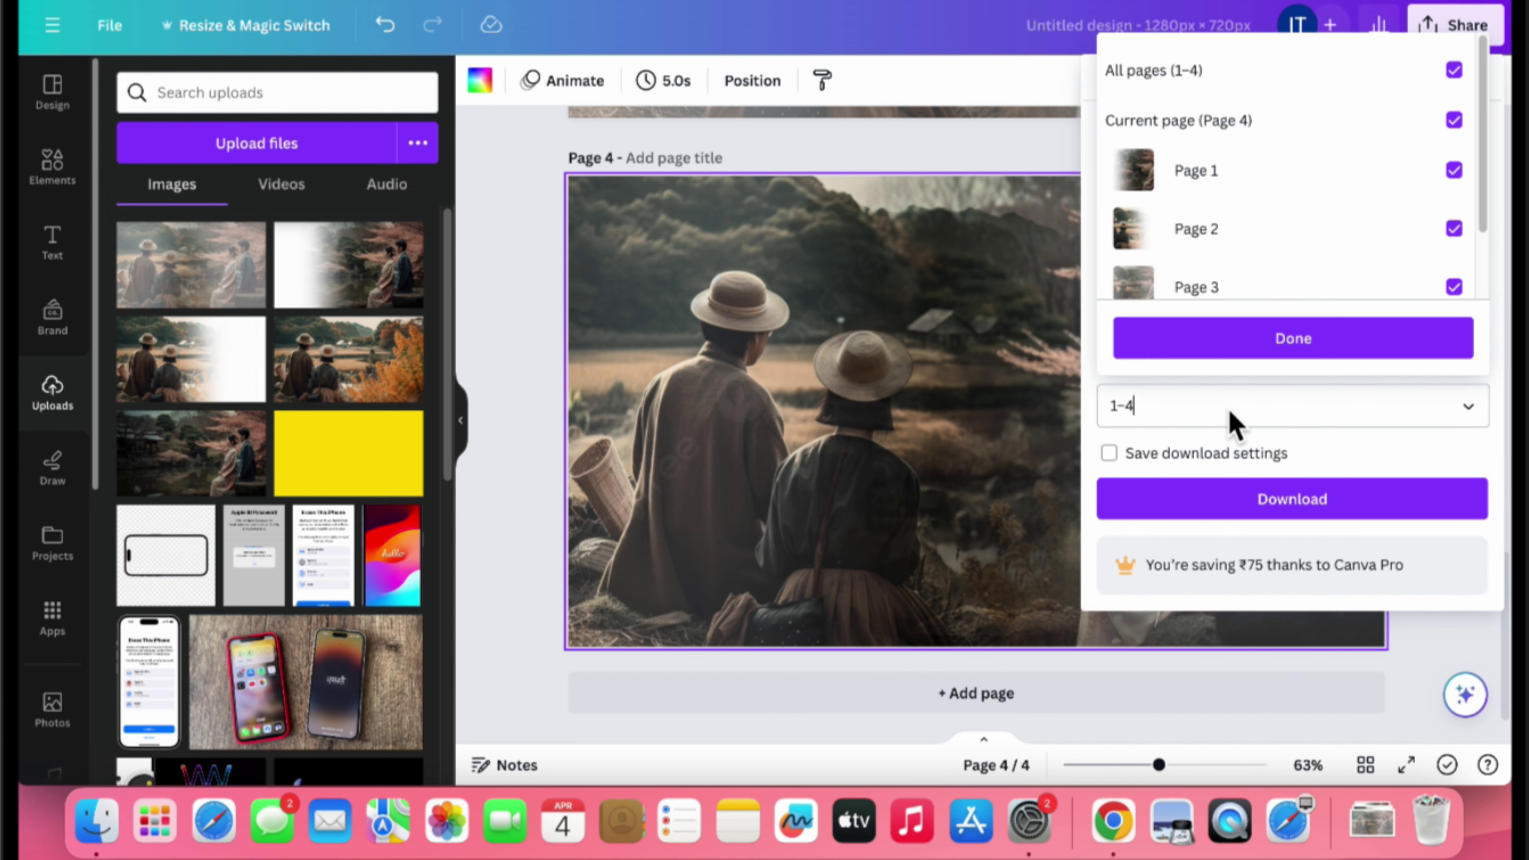
{"action": "type", "text": "4"}
{"action": "left_click", "coordinate": [1290, 347]}
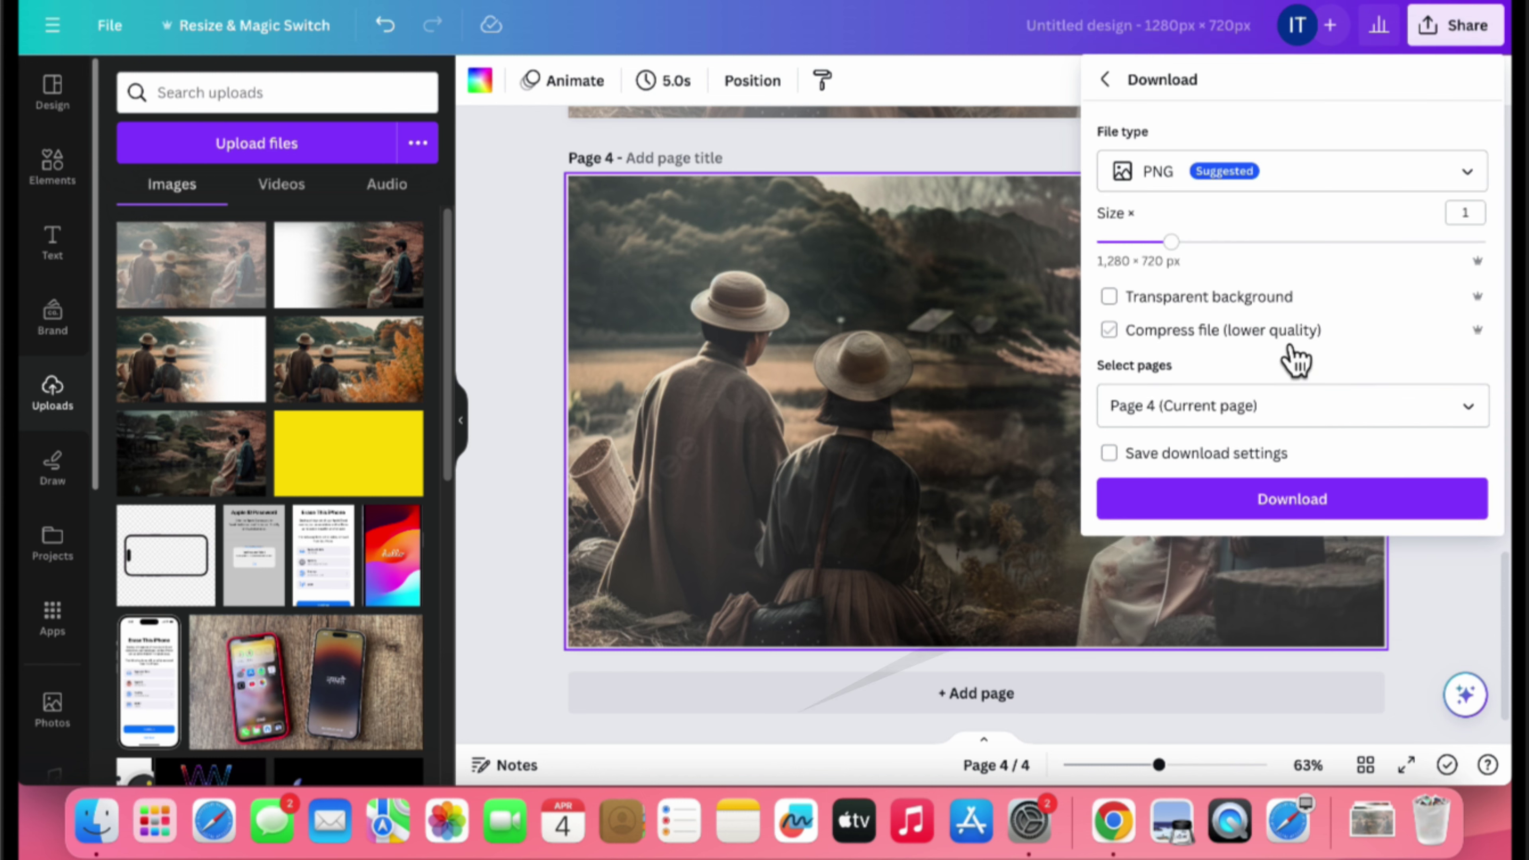
{"action": "left_click", "coordinate": [1312, 509]}
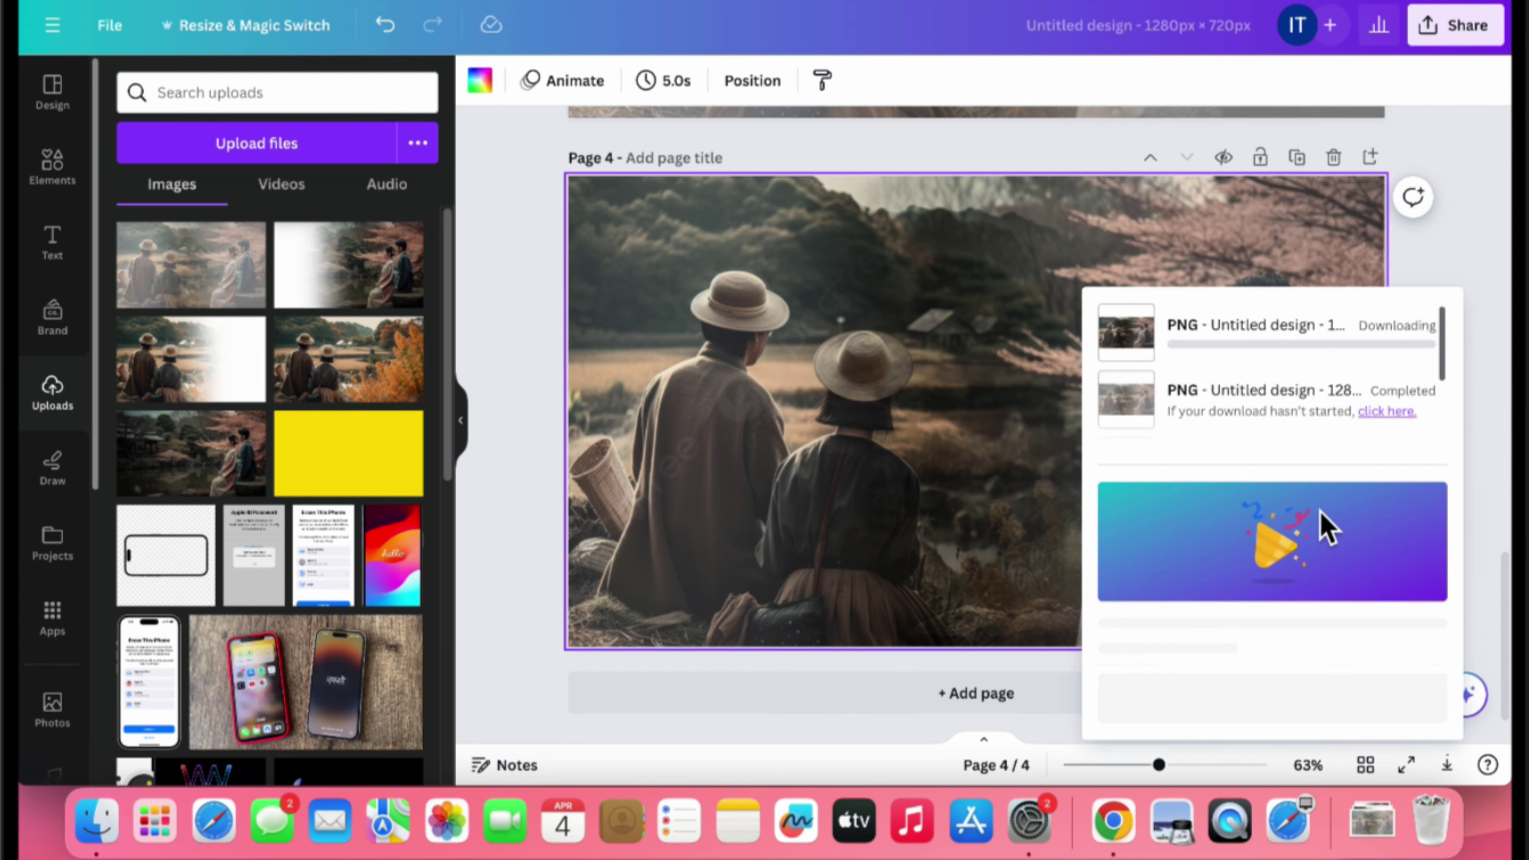